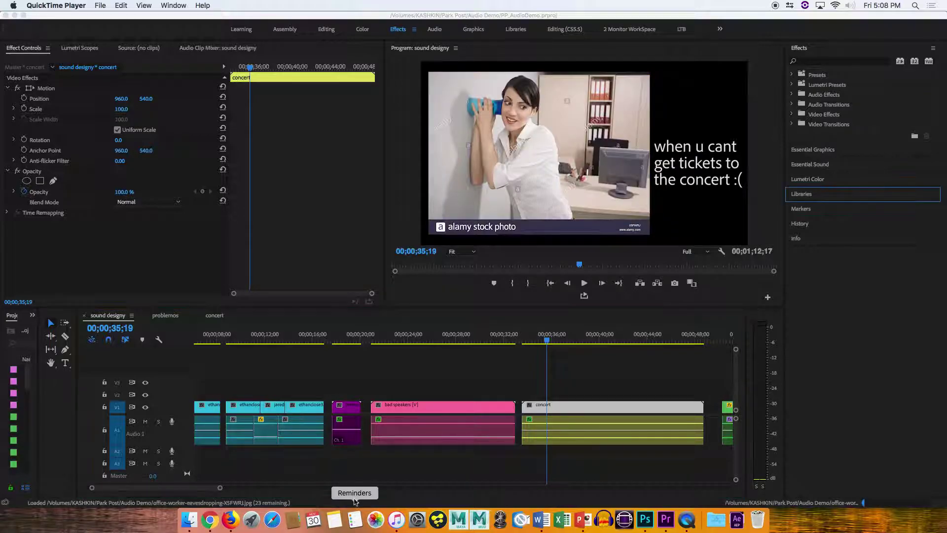
Go to the beginning of the sound designy sequence and move the playhead to 00;00;08;15, in the gap after the first dialogue clips
click(203, 346)
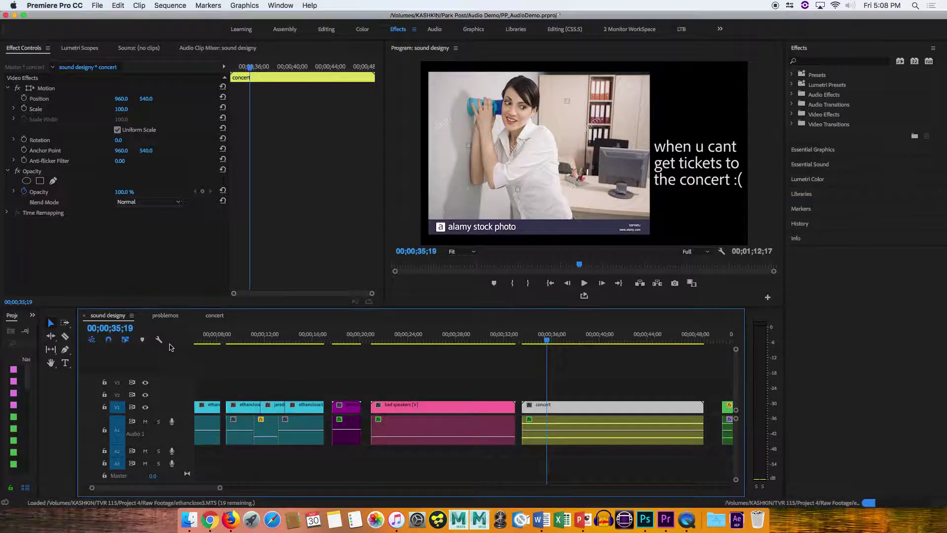
scroll(279, 374, down, 5)
scroll(279, 374, up, 5)
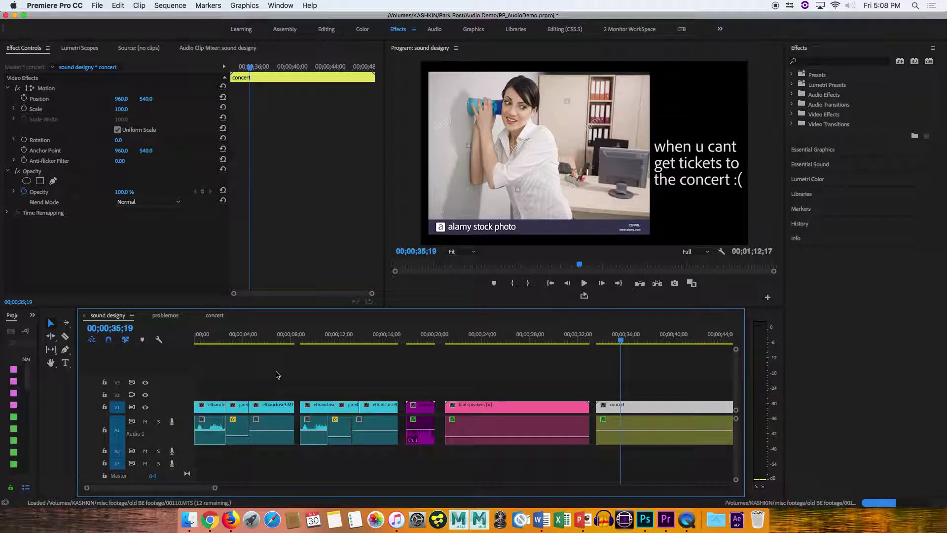
key(Home)
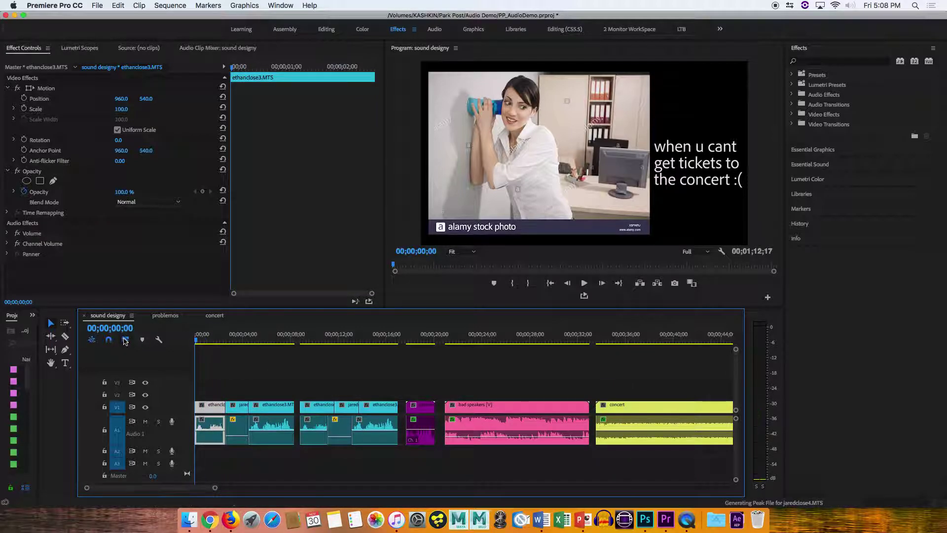
click(297, 340)
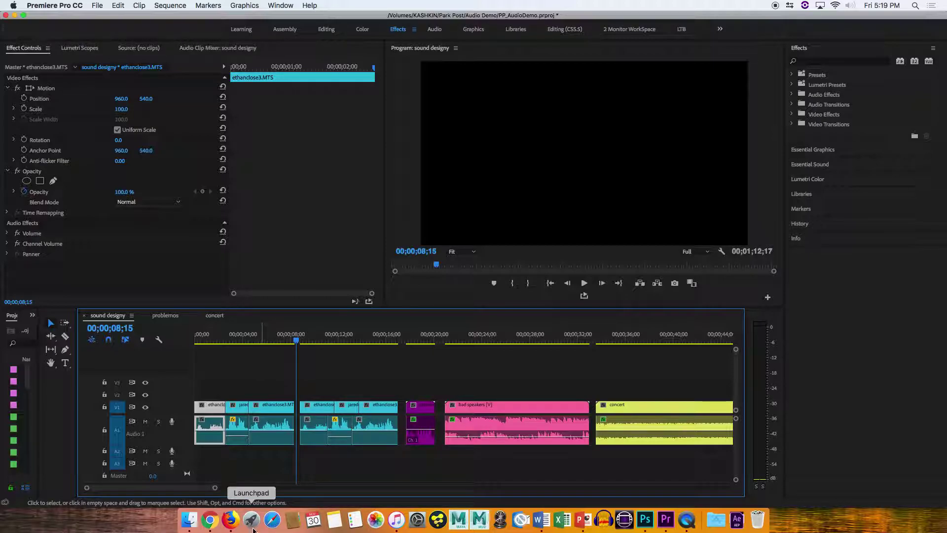
Enlarge the opening dialogue clips in the timeline, play their beginning briefly, and return the playhead to the sequence start
drag(215, 489, 187, 490)
scroll(271, 468, right, 10)
scroll(273, 467, left, 10)
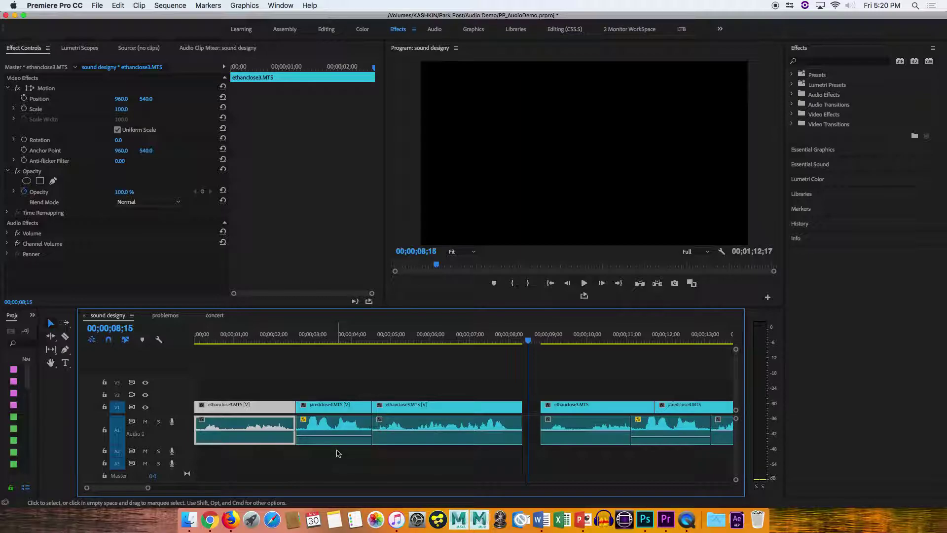
drag(262, 333, 176, 348)
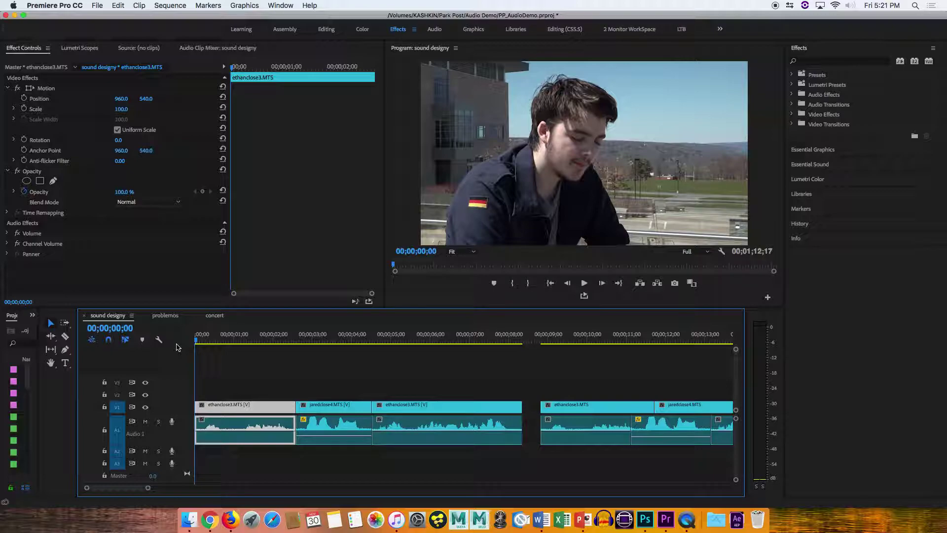
key(space)
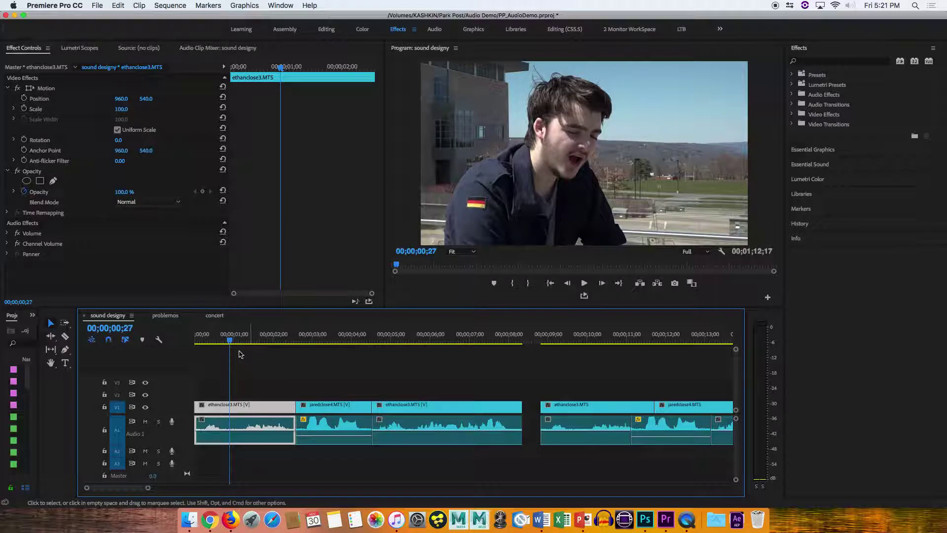
click(223, 346)
drag(206, 341, 166, 343)
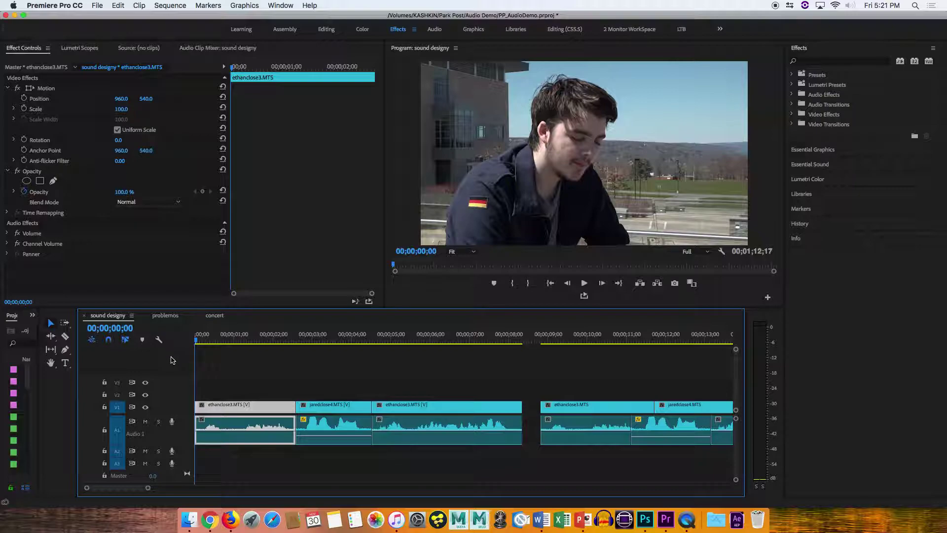
Check the default output device in the Audio Hardware preferences, keep it on HDMI, and accept the settings
click(54, 5)
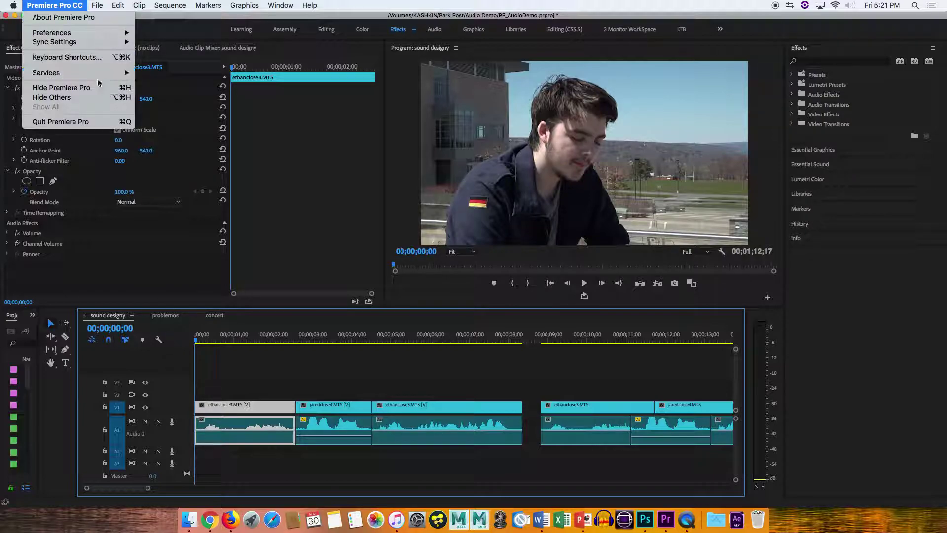
mouse_move(4, 7)
mouse_move(69, 33)
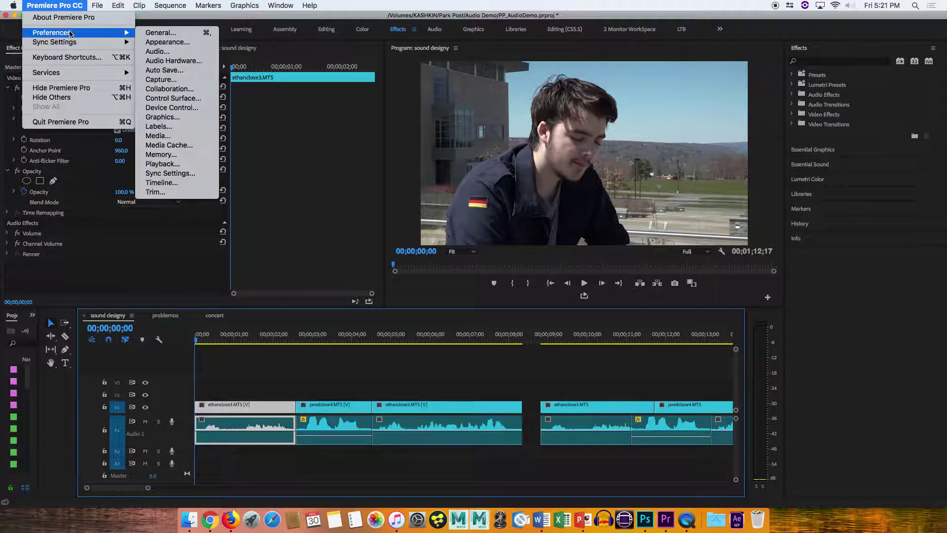
click(173, 60)
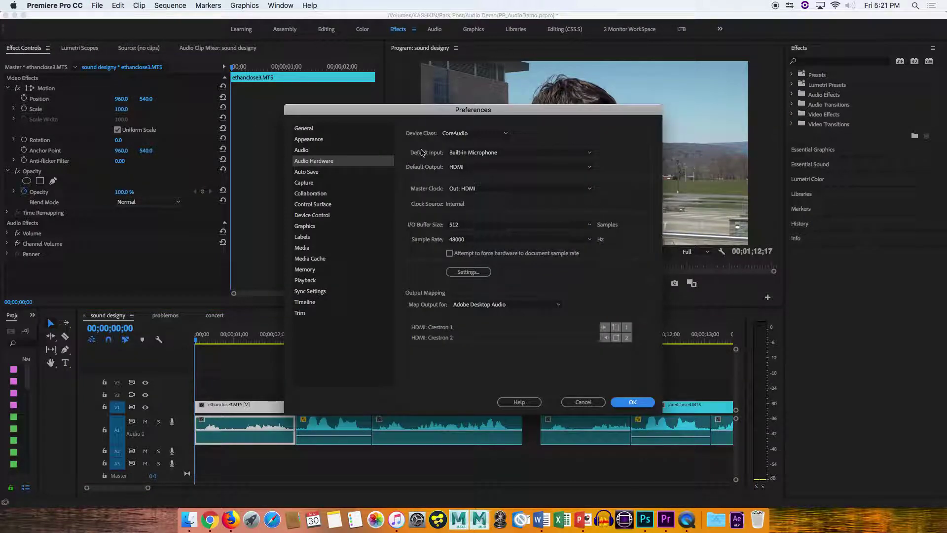
click(482, 167)
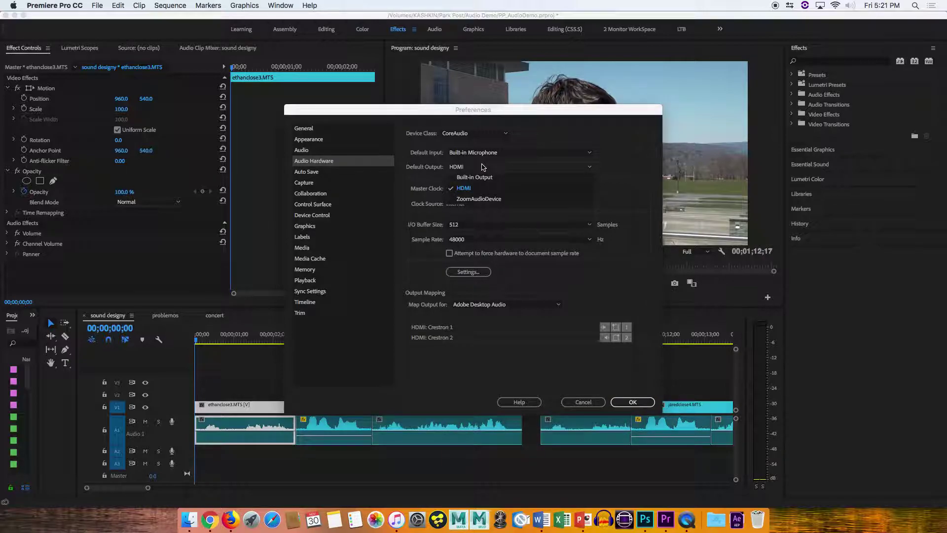
click(483, 168)
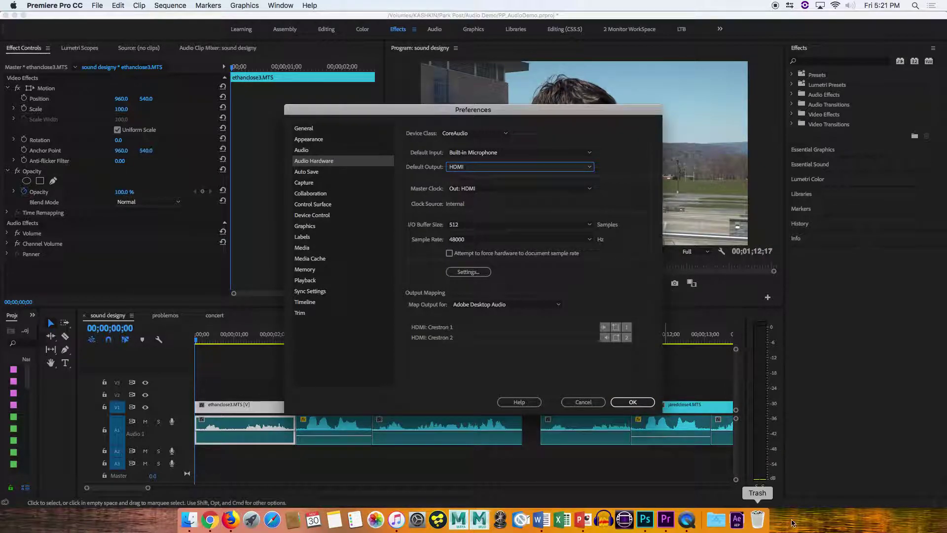
click(637, 403)
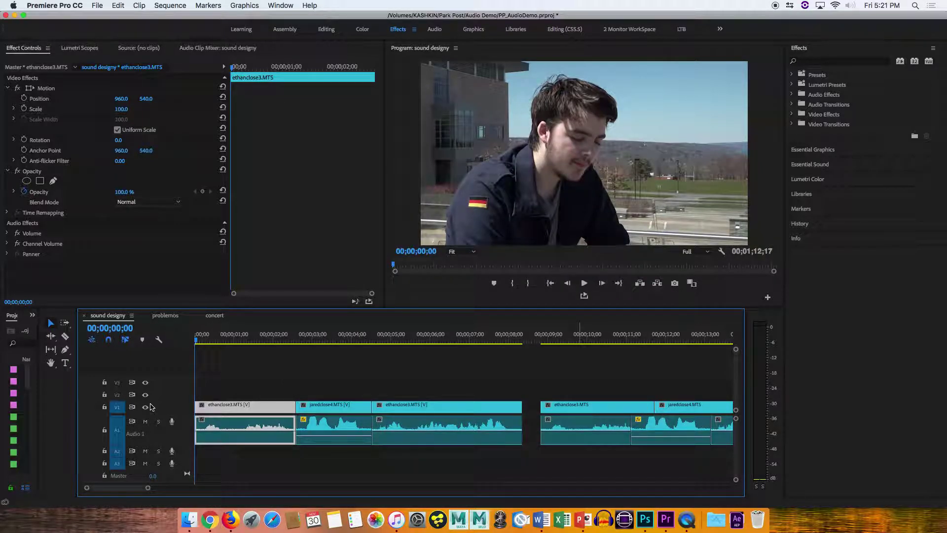
Play the first dialogue group from the sequence start through to the gap following it
key(space)
key(space)
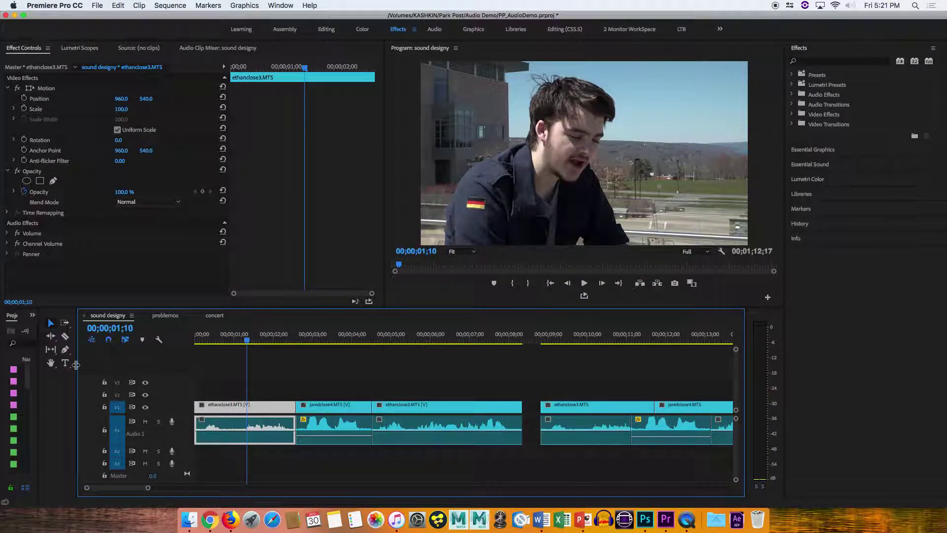
key(Home)
key(space)
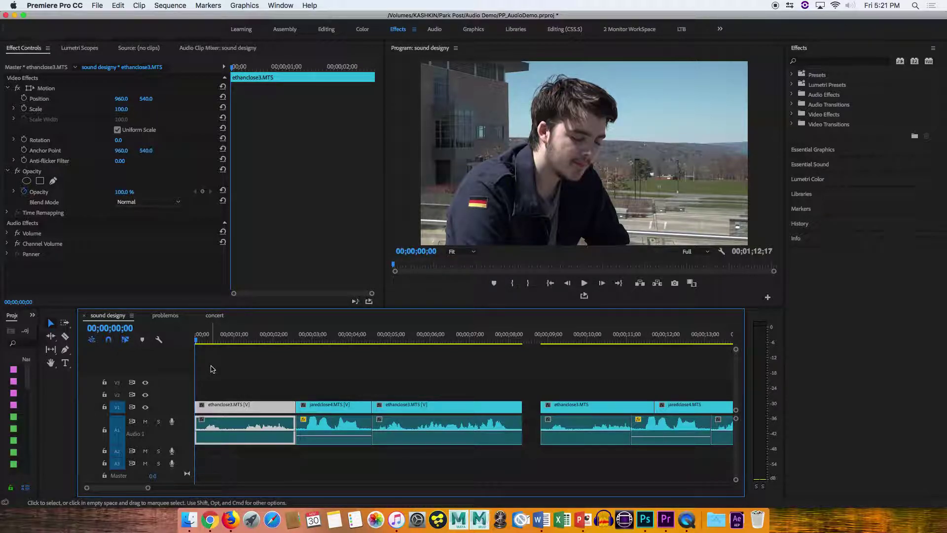
key(space)
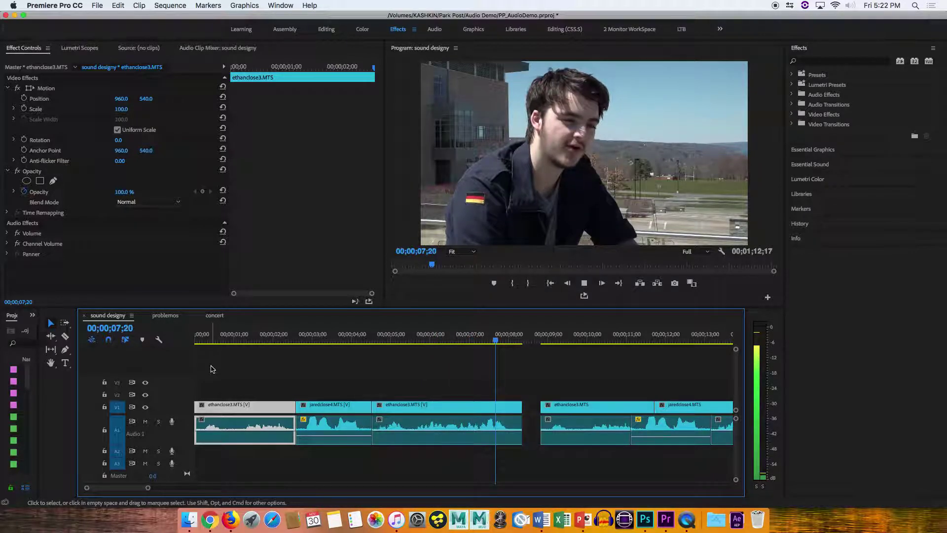
key(space)
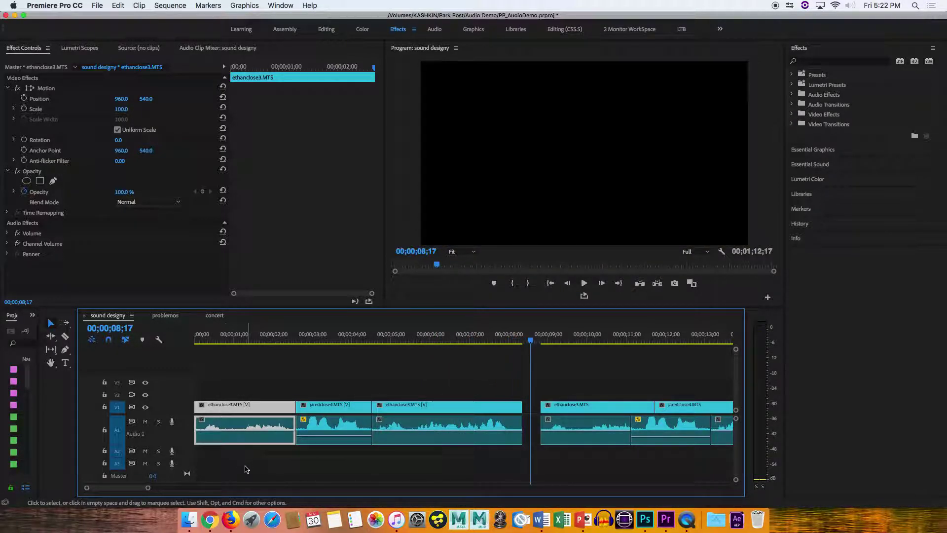
Play the second dialogue group through to the gap before the purple clip
scroll(132, 493, down, 6)
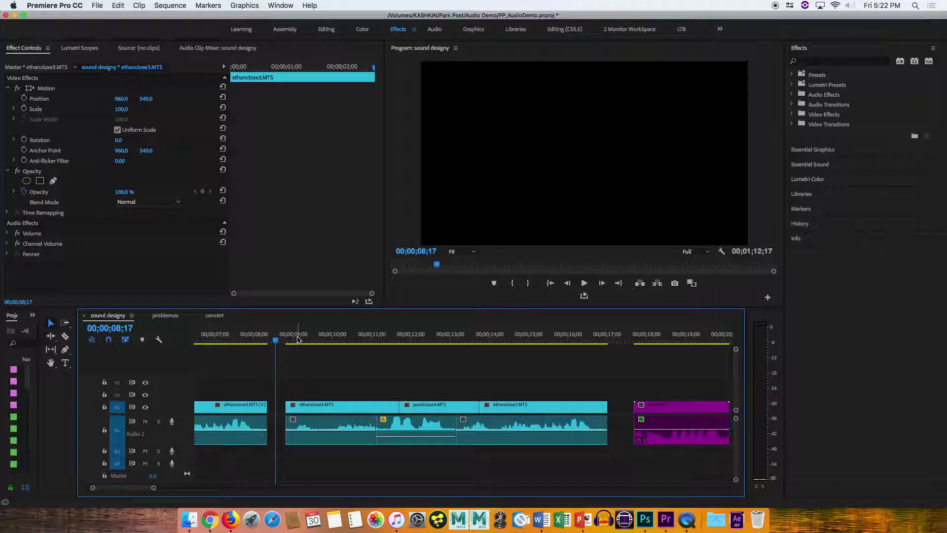
key(space)
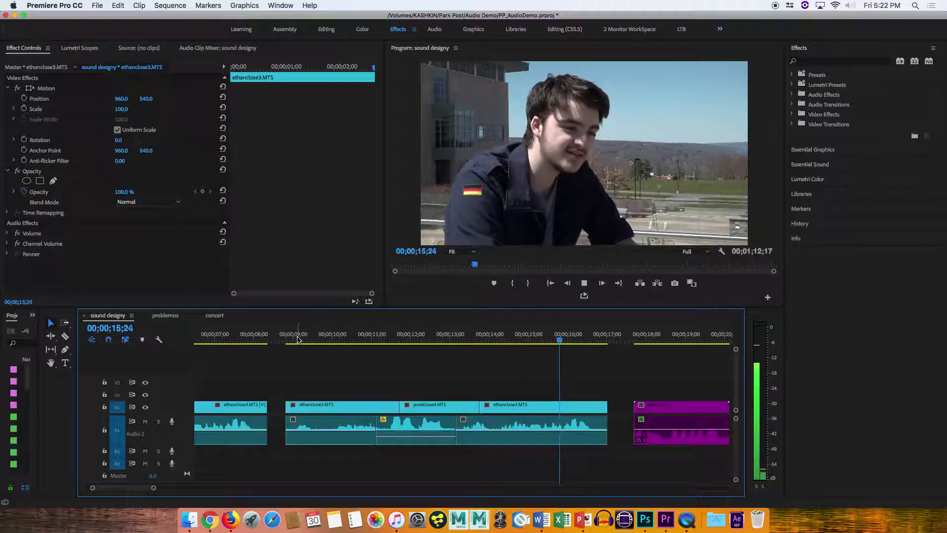
key(space)
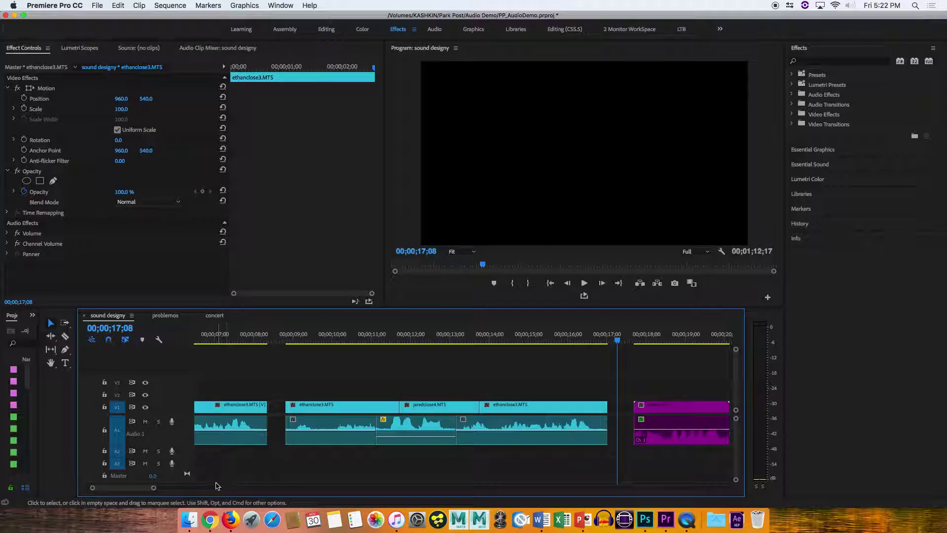
Play a short portion of the bad speakers clip, starting just after its beginning, and return the playhead to 00;00;21;19
drag(144, 489, 152, 489)
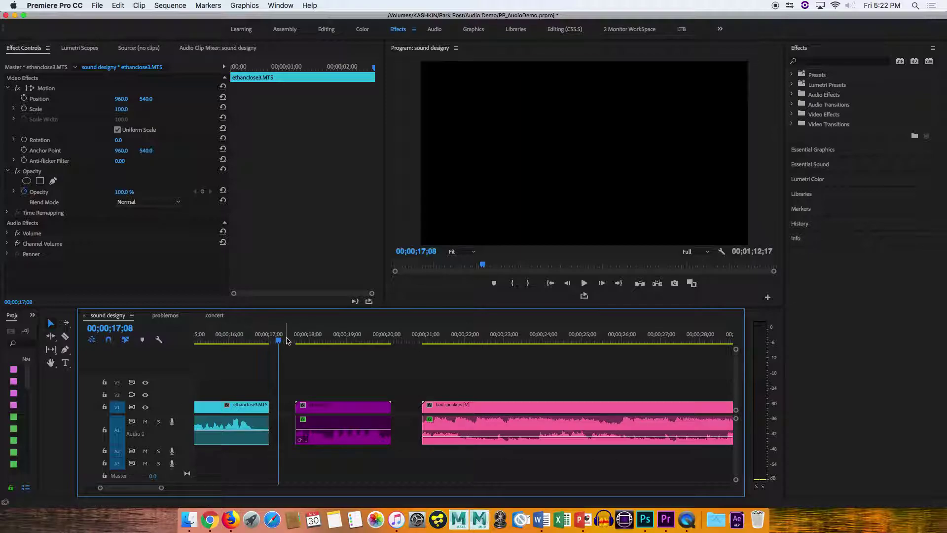
scroll(276, 363, down, 1)
scroll(275, 362, up, 5)
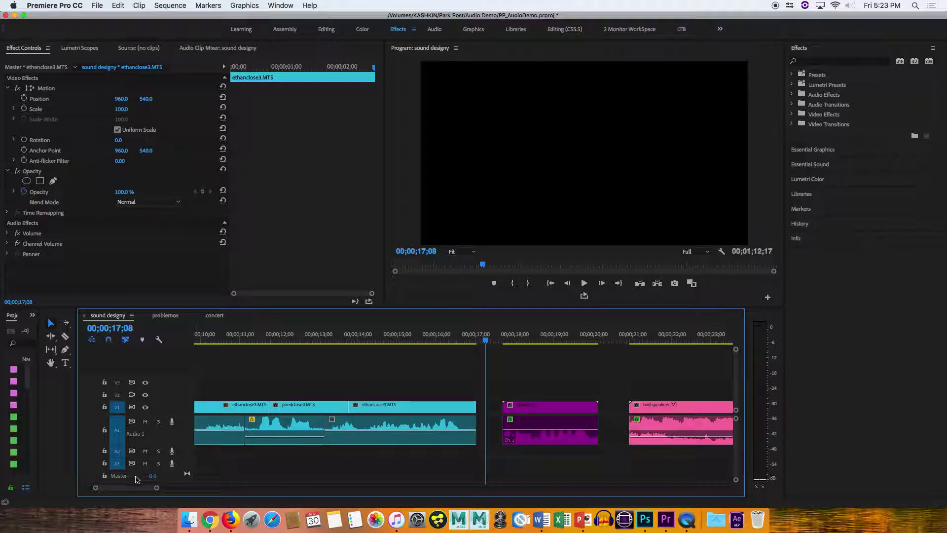
scroll(138, 488, down, 5)
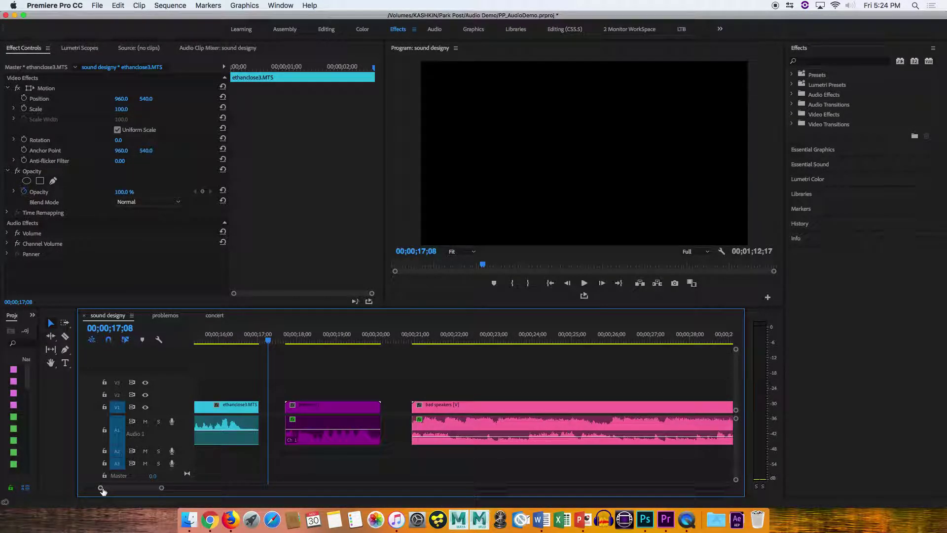
click(441, 336)
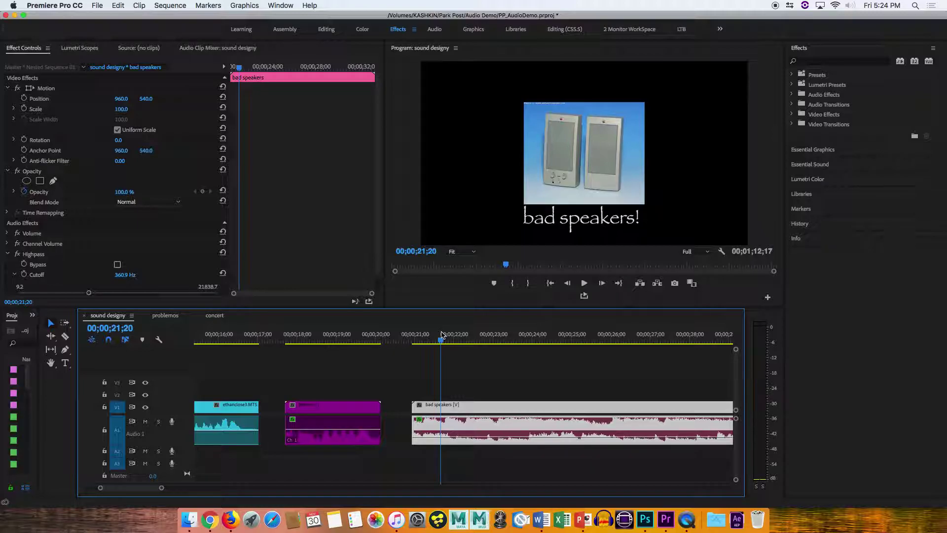
key(space)
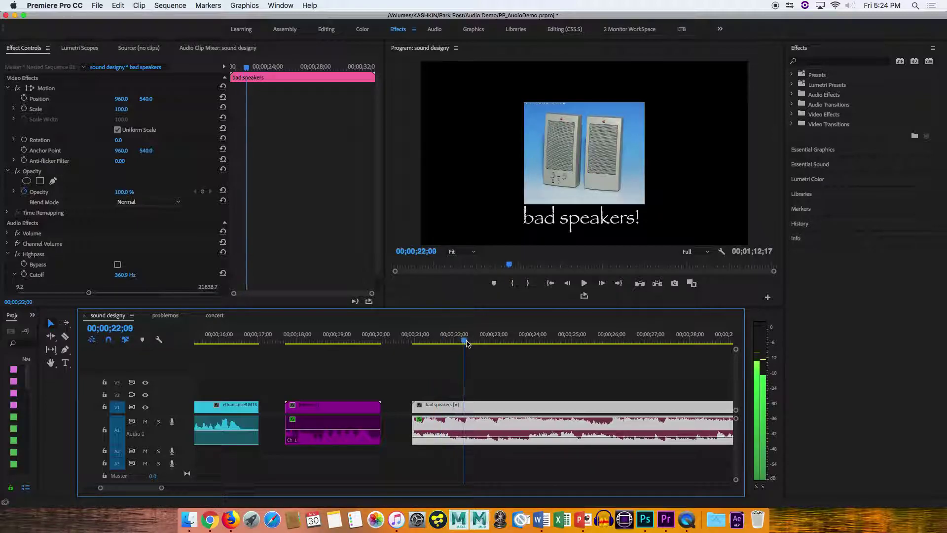
click(427, 340)
mouse_move(428, 349)
mouse_down()
mouse_move(415, 349)
mouse_move(448, 349)
mouse_move(440, 349)
mouse_up()
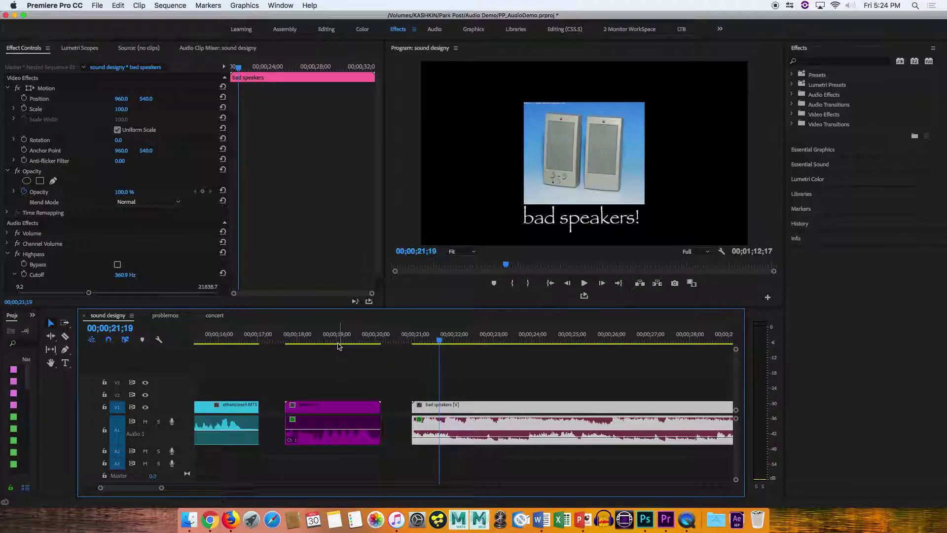
key(F1)
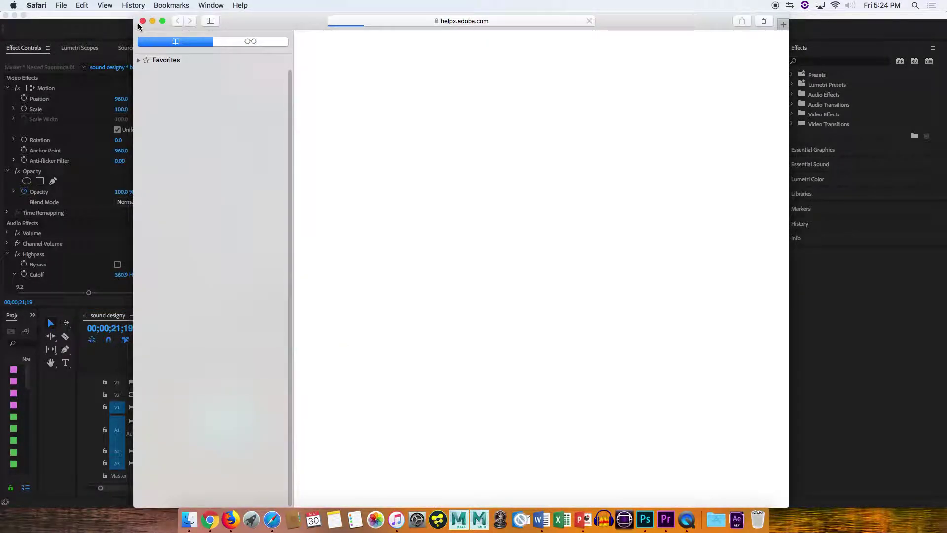
click(143, 21)
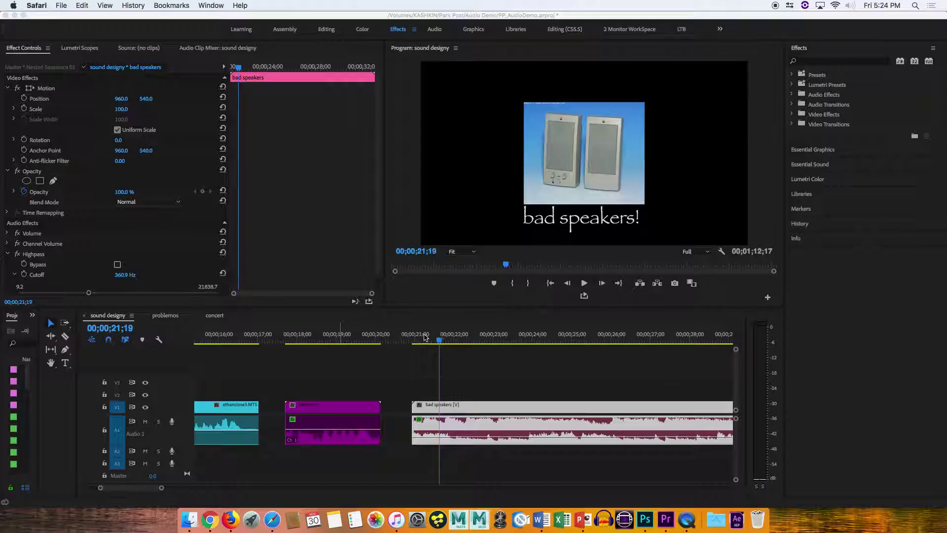
Add a volume keyframe with the Pen tool close to the beginning of the bad speakers audio clip
click(436, 338)
drag(428, 339, 424, 344)
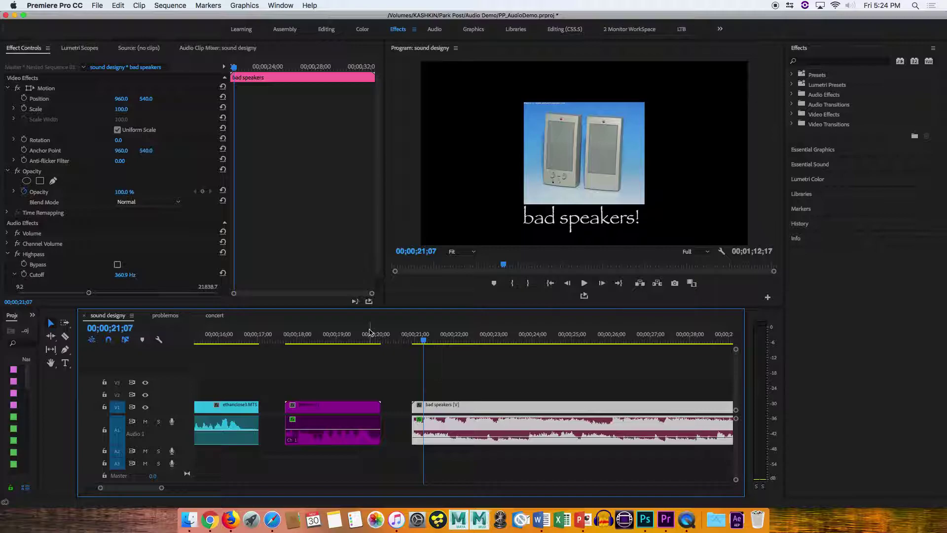
click(67, 350)
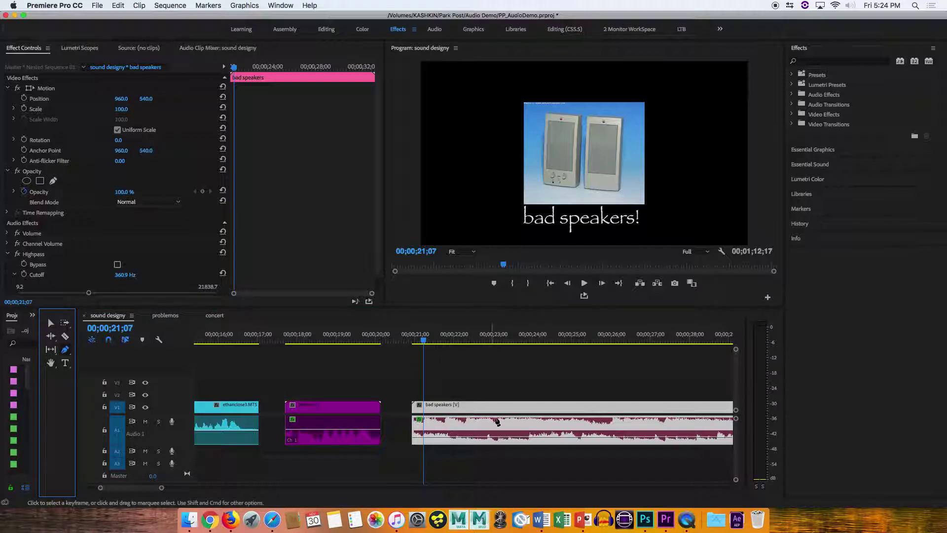
drag(423, 341, 427, 341)
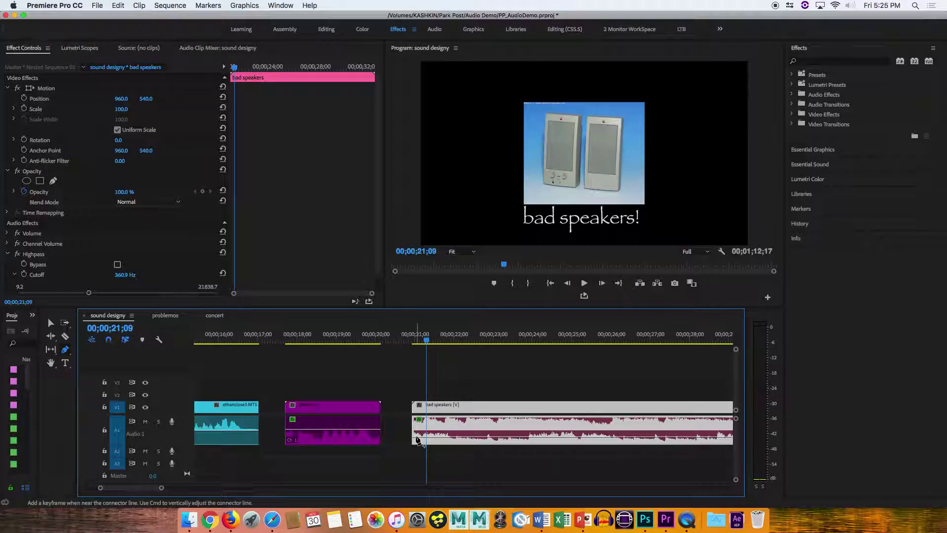
click(417, 436)
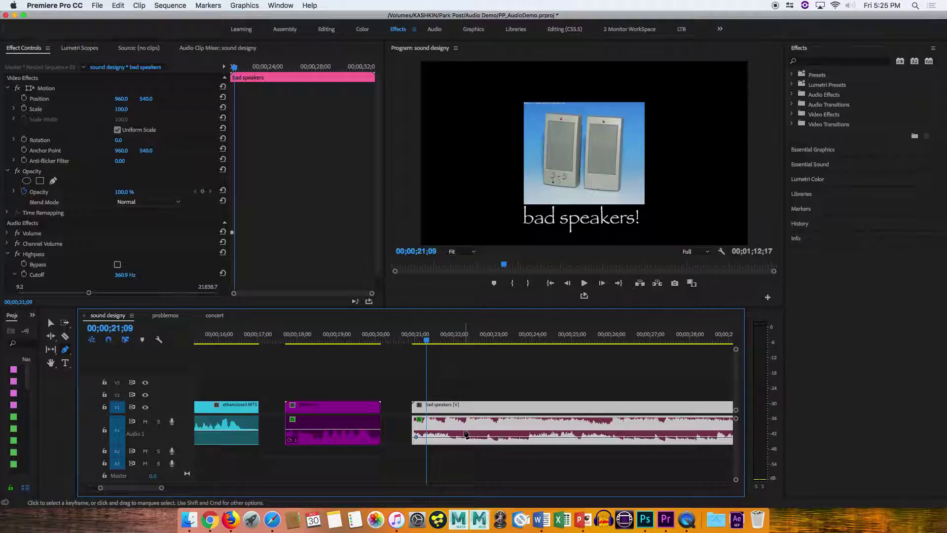
Move the first volume keyframe of the bad speakers audio clip to just after 00;00;21;05 at a reduced level
drag(427, 340, 422, 347)
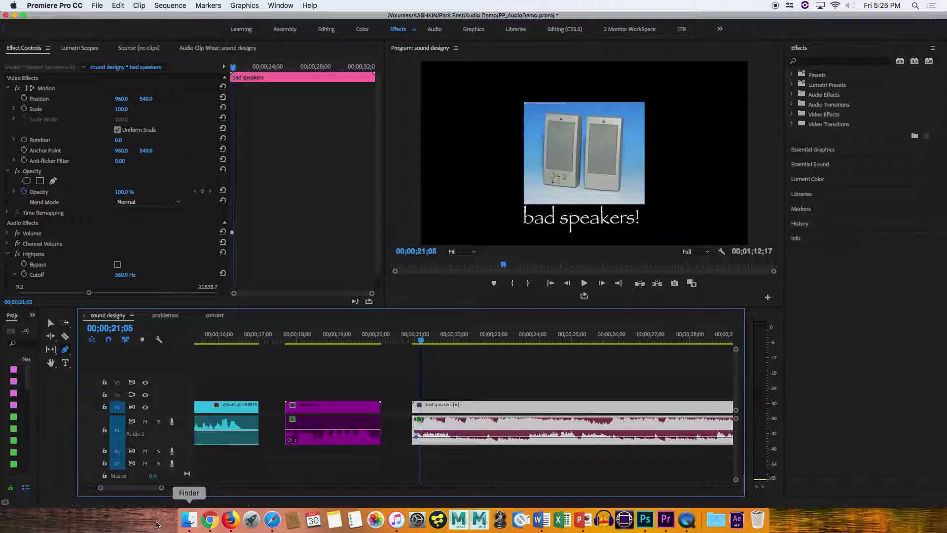
drag(162, 487, 129, 489)
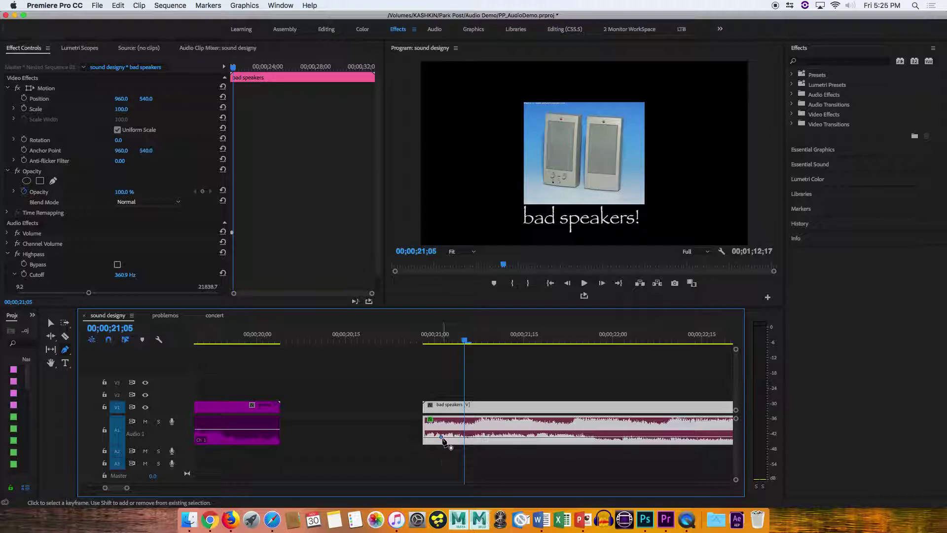
drag(443, 439, 453, 430)
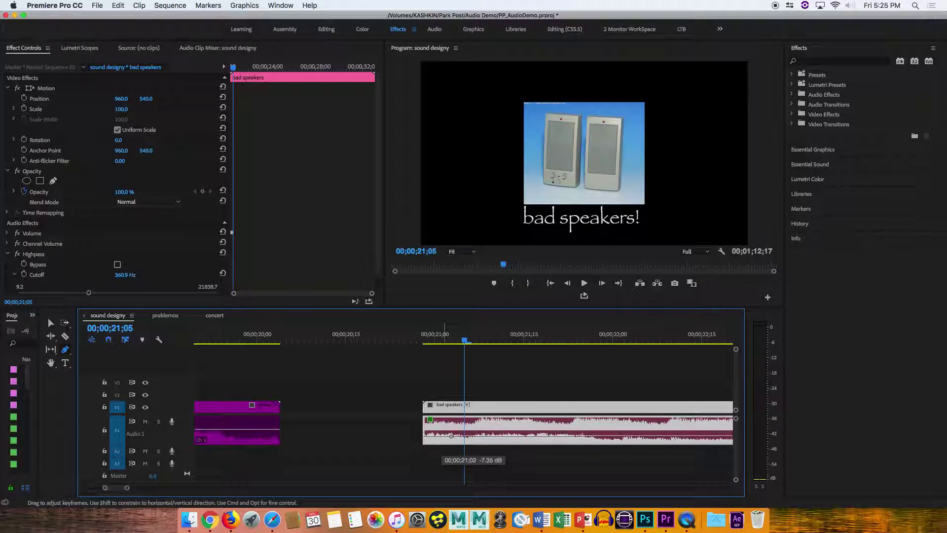
drag(453, 435, 453, 436)
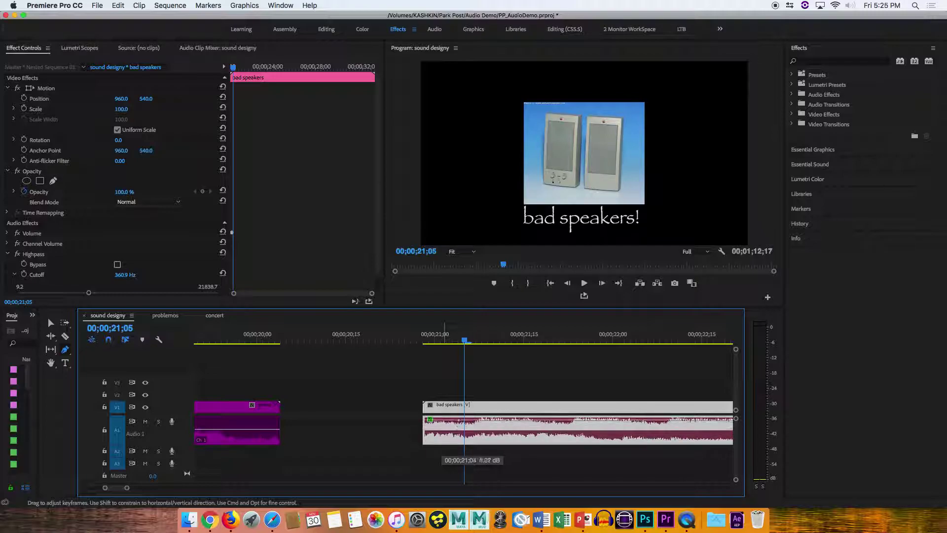
mouse_move(466, 439)
mouse_down()
mouse_move(450, 436)
mouse_move(470, 438)
mouse_up()
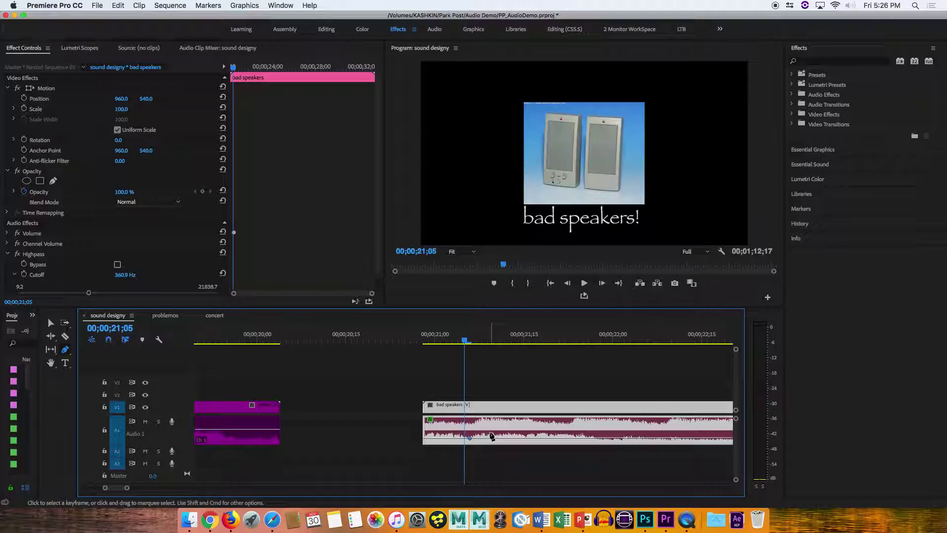
Add a second, louder volume keyframe shortly after the first one and play the opening of the bad speakers clip
click(479, 437)
drag(481, 438, 482, 431)
click(458, 341)
key(space)
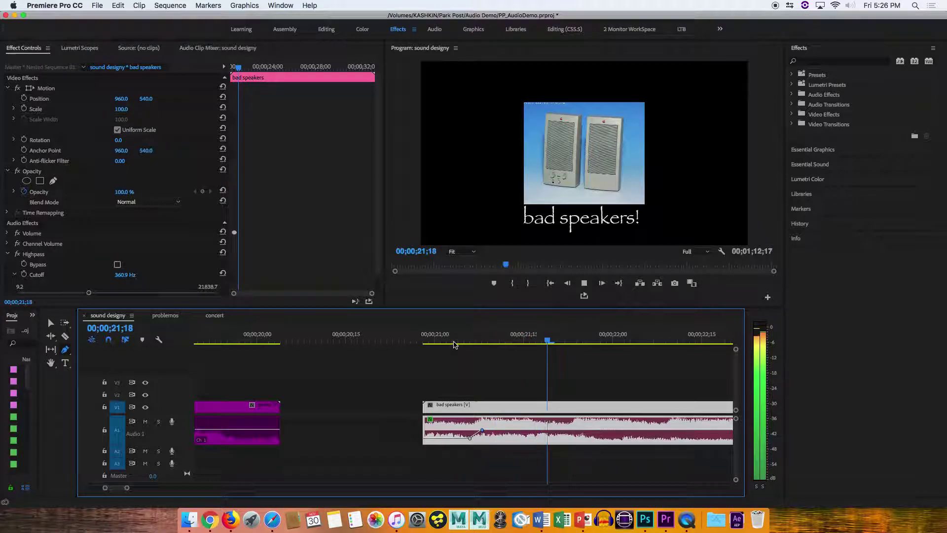
click(429, 342)
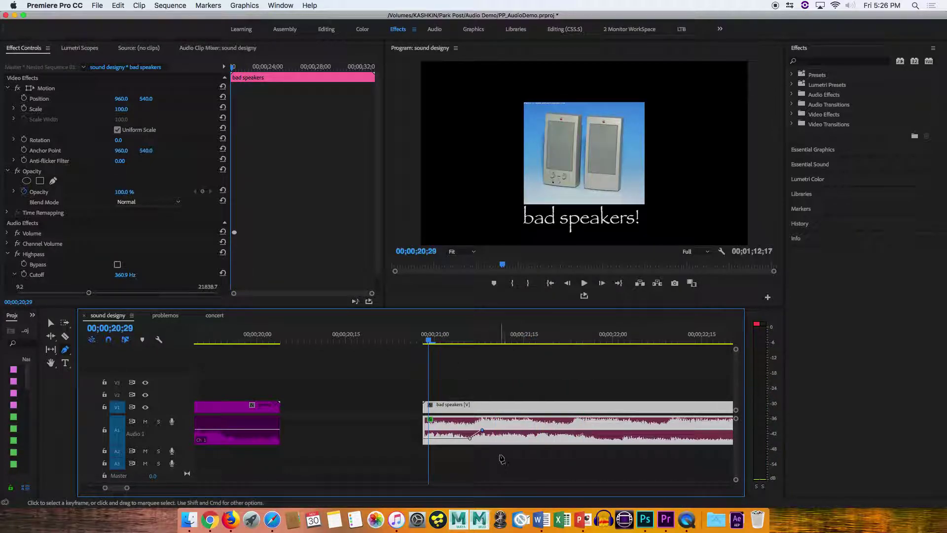
Move the second volume keyframe to just before 00;00;22;00 at a higher level and play the longer ramp twice
drag(105, 488, 87, 489)
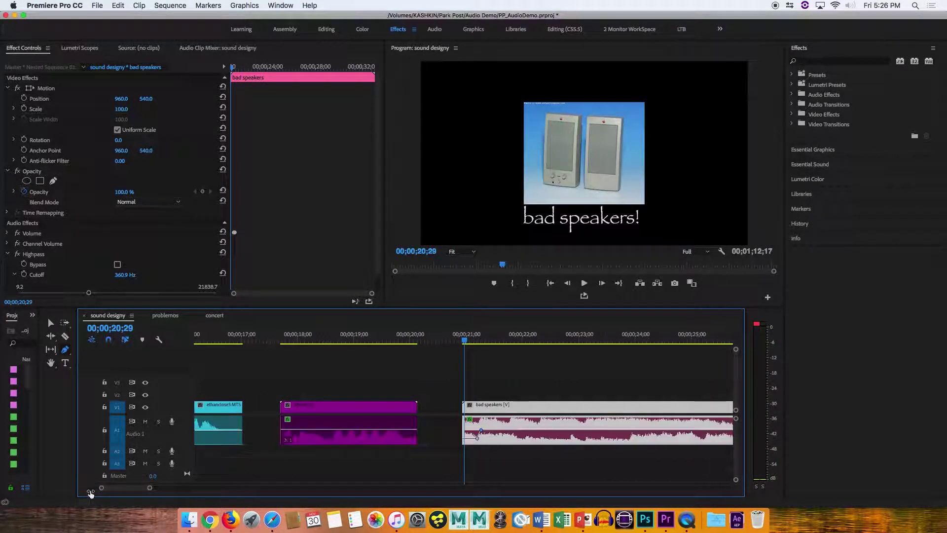
drag(481, 431, 512, 423)
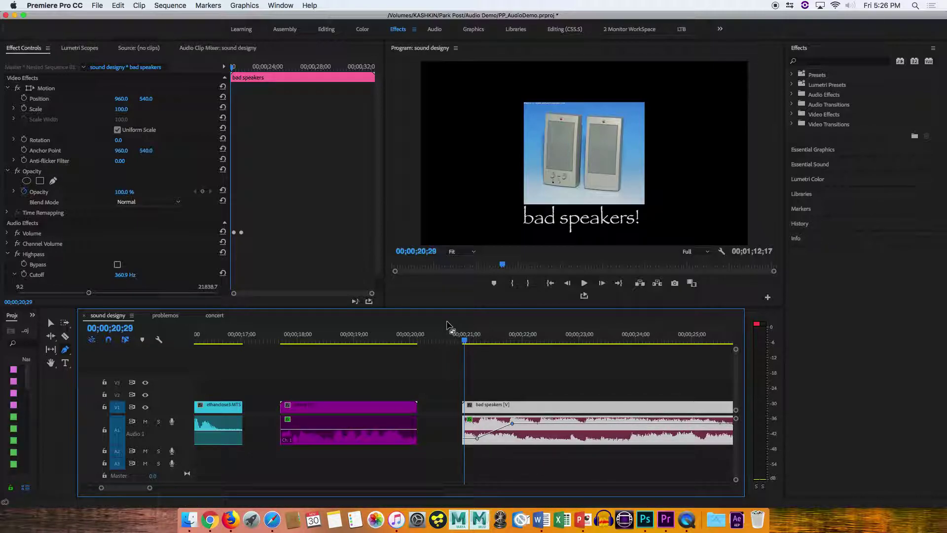
key(space)
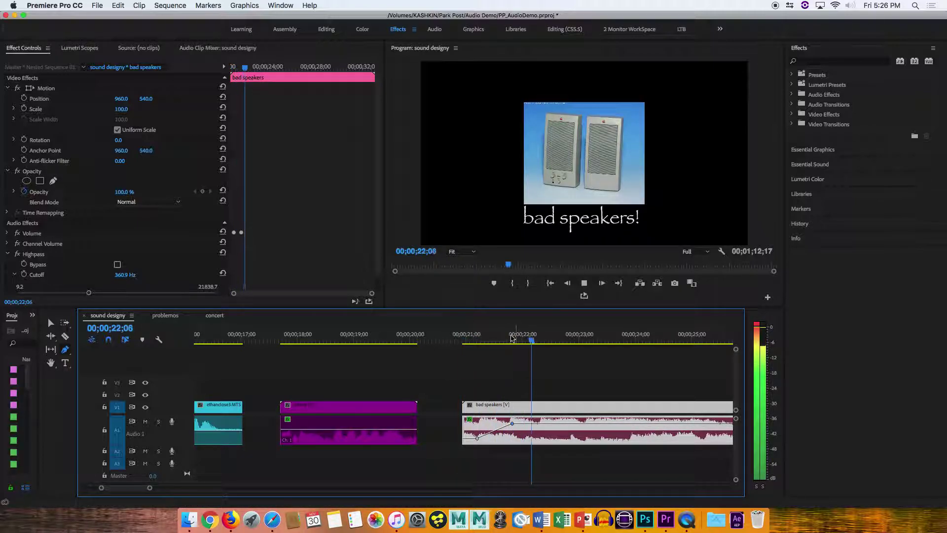
drag(511, 338, 462, 343)
key(space)
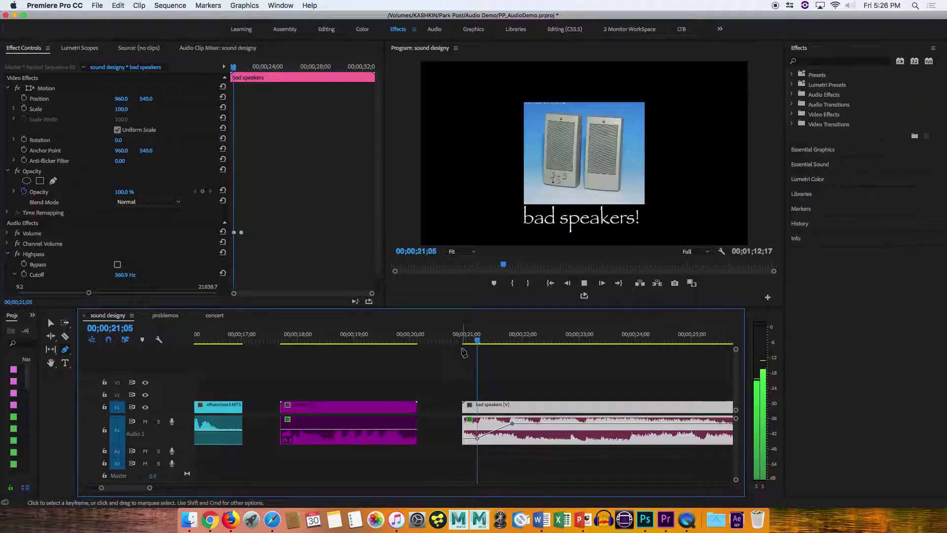
key(space)
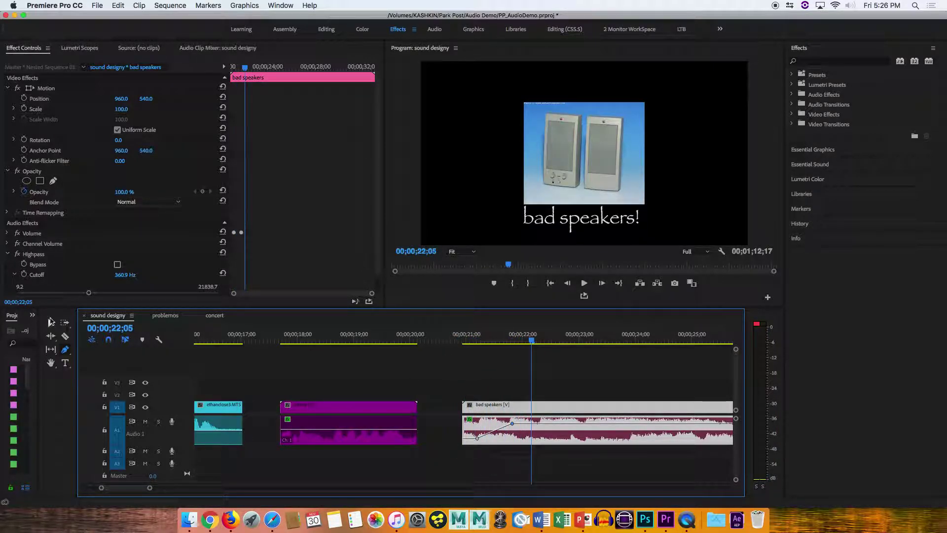
Resize the area beside the timeline so the tools form a single column, and activate the Pen tool with the playhead at 00;00;21;22
drag(36, 374, 58, 375)
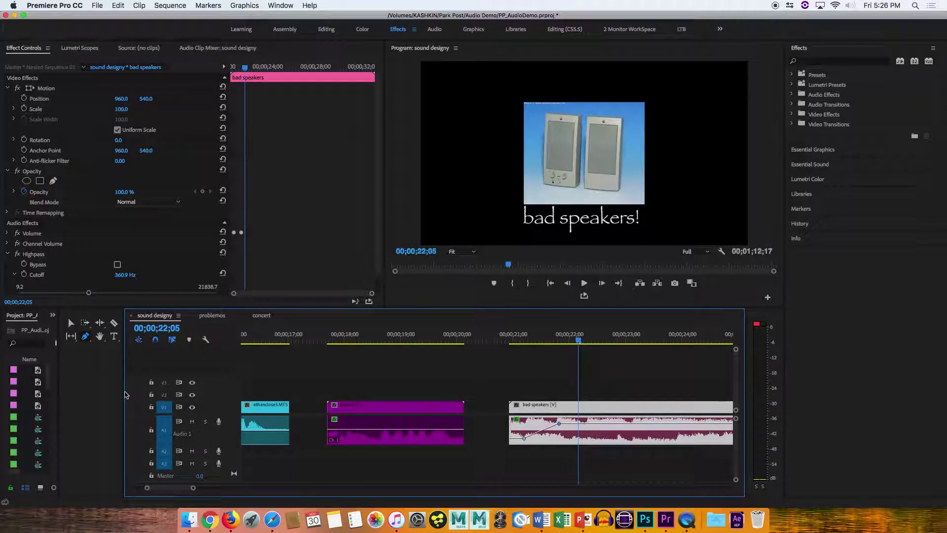
drag(122, 392, 90, 393)
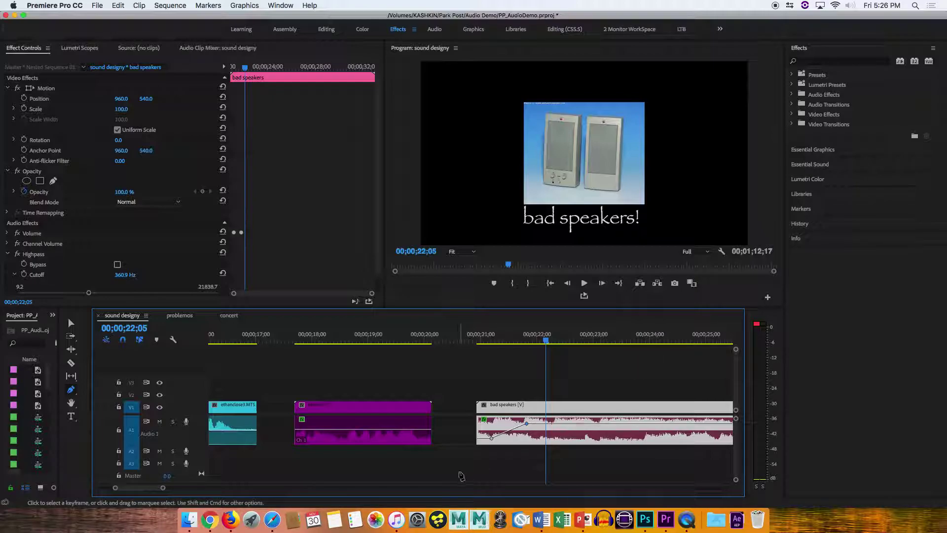
drag(529, 337, 522, 335)
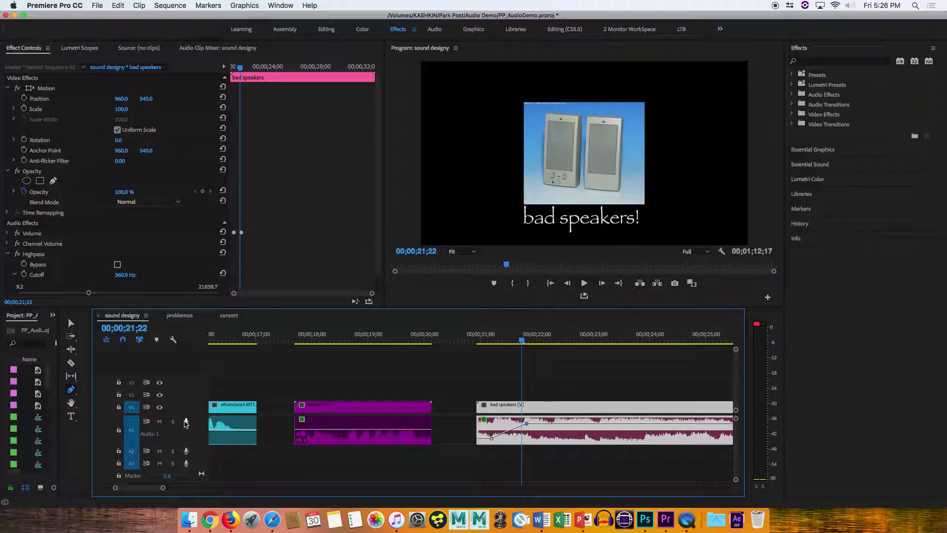
click(70, 390)
click(69, 391)
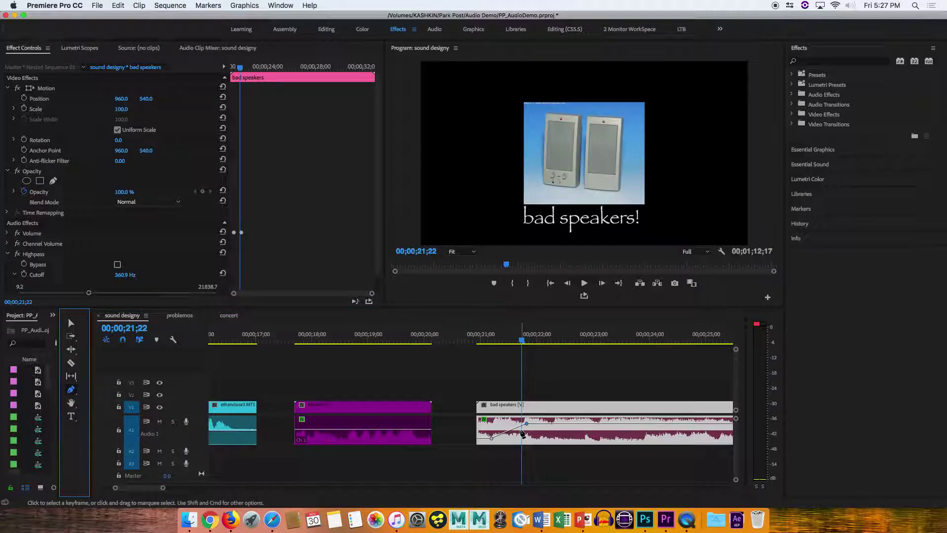
right_click(489, 434)
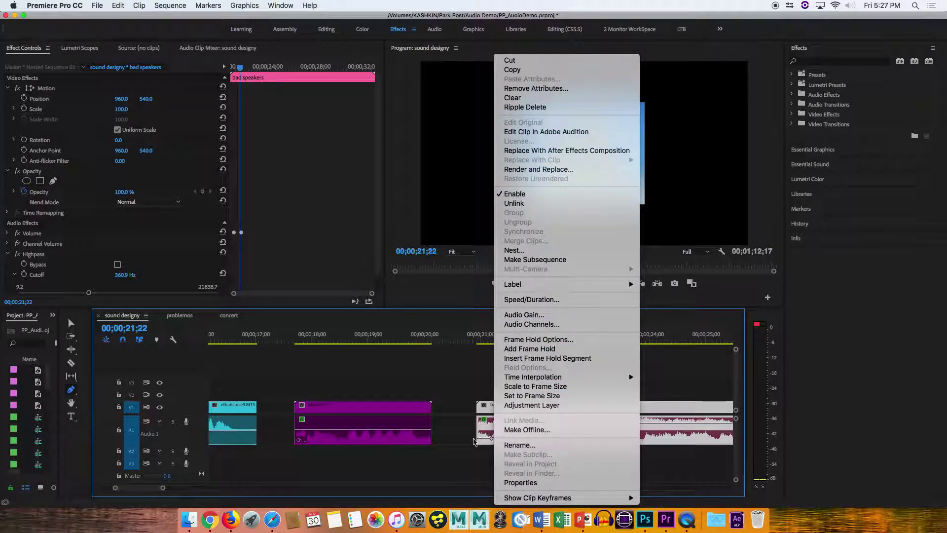
click(475, 433)
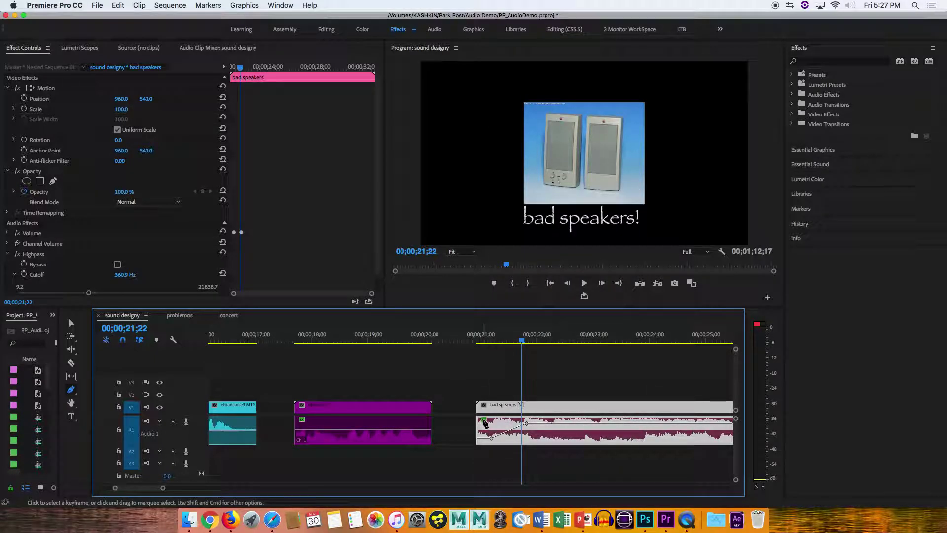
double_click(484, 422)
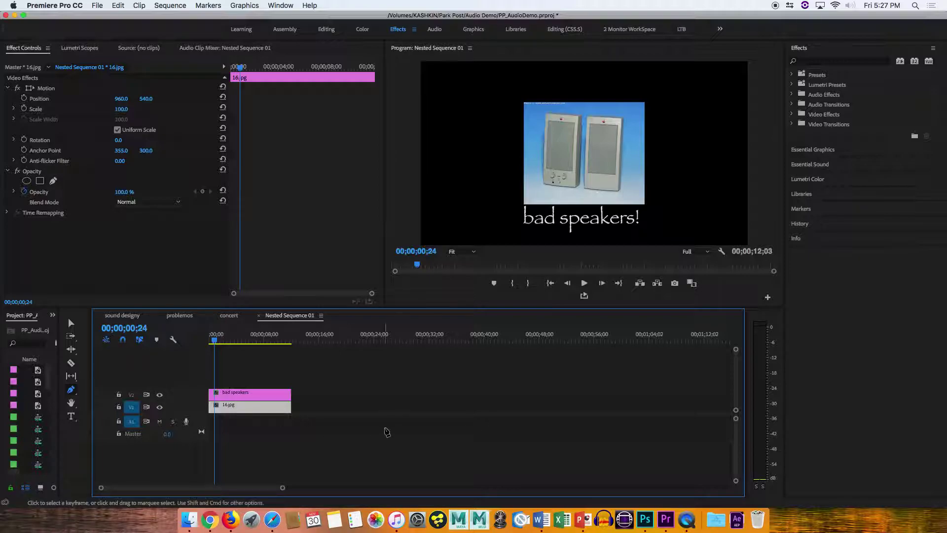
click(125, 317)
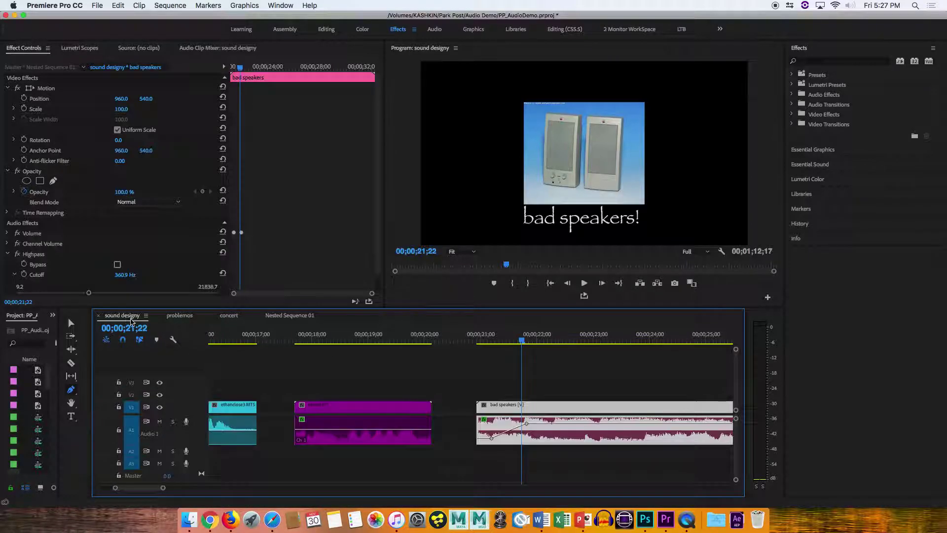
click(260, 318)
With the Selection tool, switch the keyframe line shown on the bad speakers audio clip from Volume to the Panner effect
key(v)
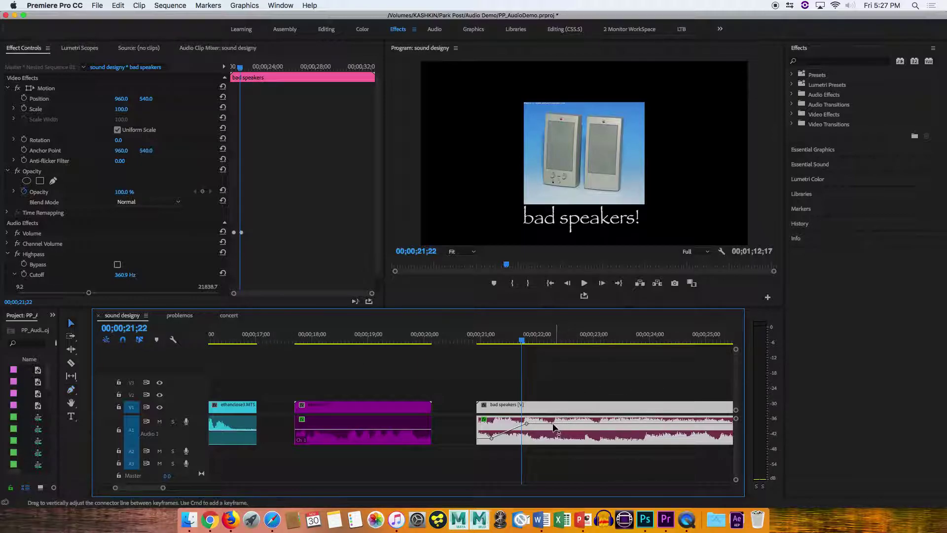
right_click(527, 423)
key(Escape)
right_click(488, 423)
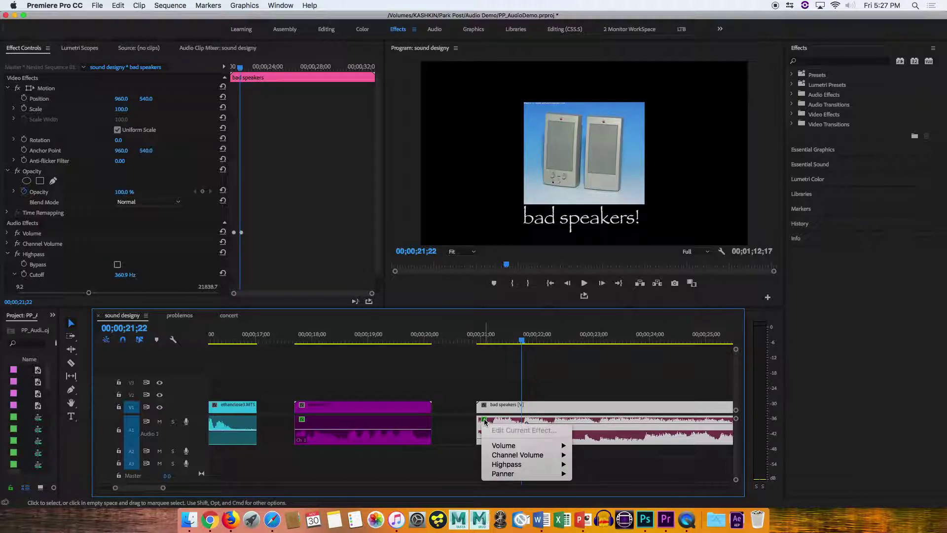
mouse_move(503, 455)
mouse_move(546, 475)
click(605, 475)
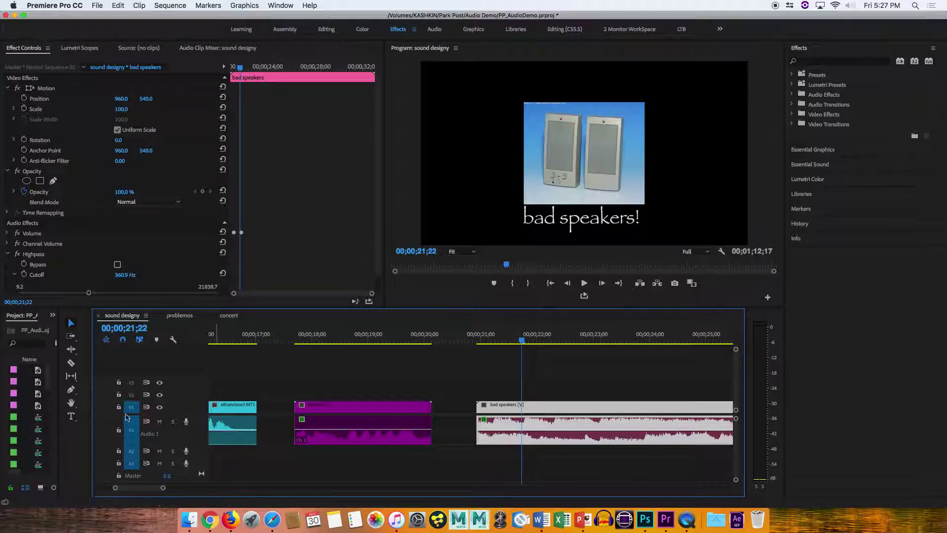
Add Panner keyframes with the Pen tool at -100 near the clip's start and at the opposite side around 00;00;23;09, and play the start
click(71, 390)
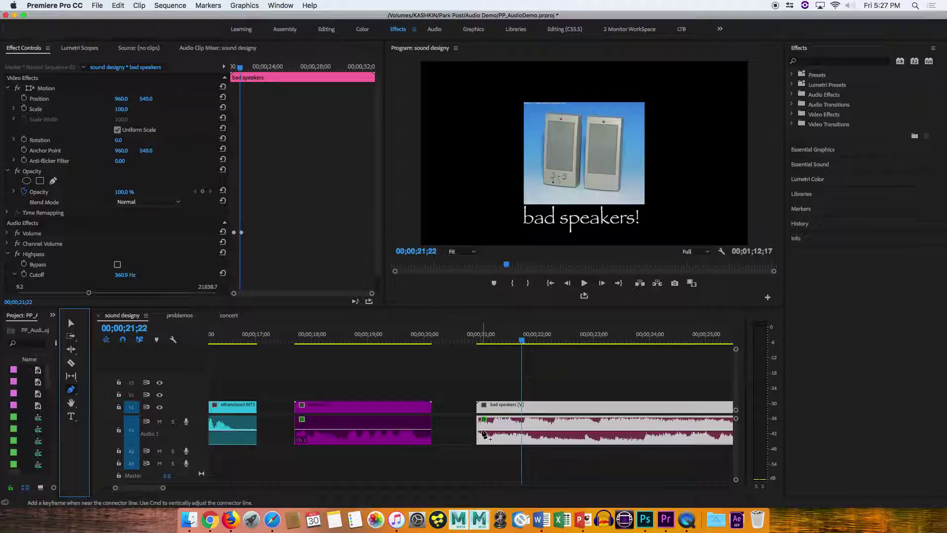
drag(482, 433, 482, 419)
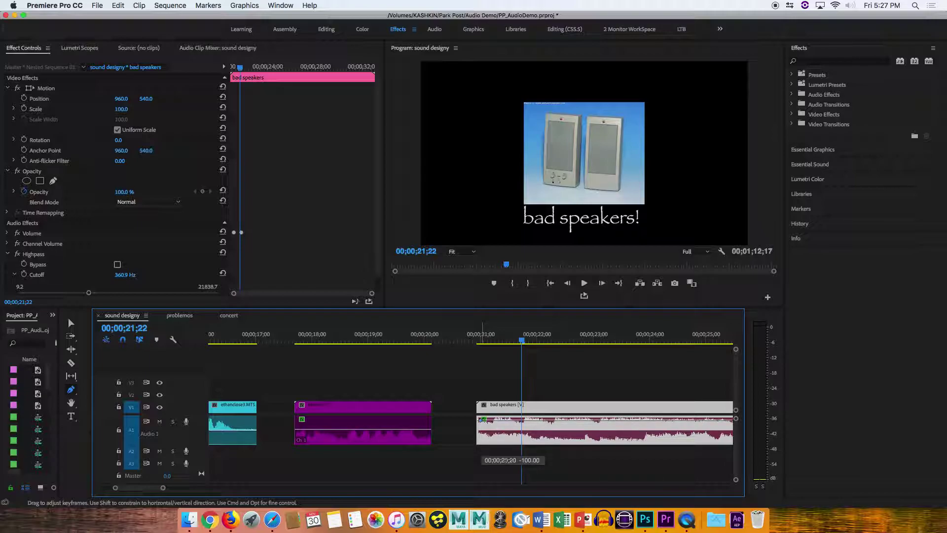
drag(483, 419, 482, 419)
drag(609, 420, 610, 446)
drag(482, 337, 475, 338)
key(space)
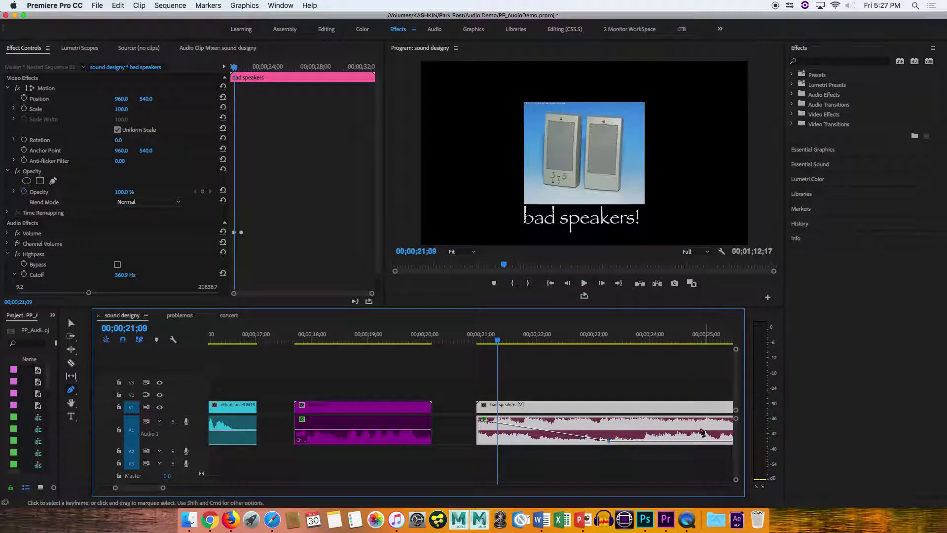
Add a third Panner keyframe around 00;00;25;02 back on the first side, and play the clip from 00;00;20;27
drag(708, 441, 710, 420)
drag(487, 339, 477, 339)
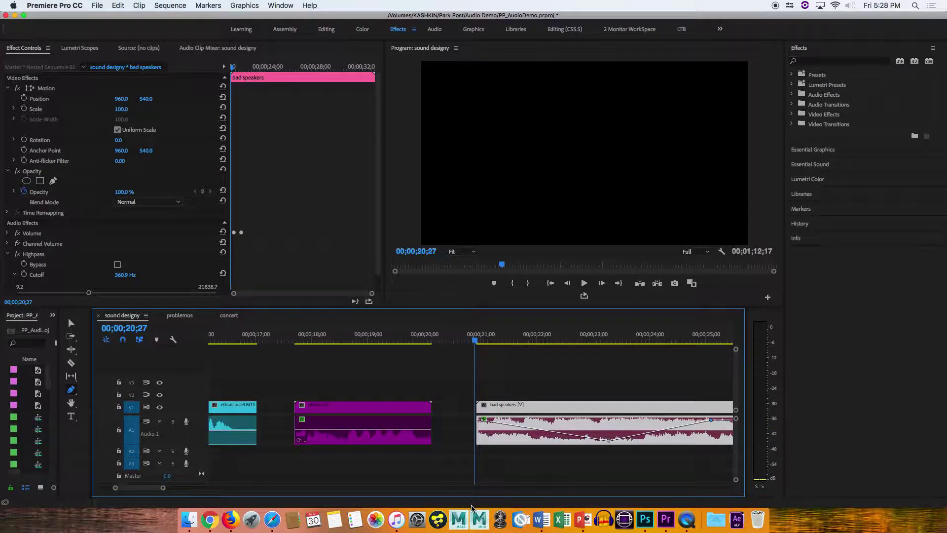
key(space)
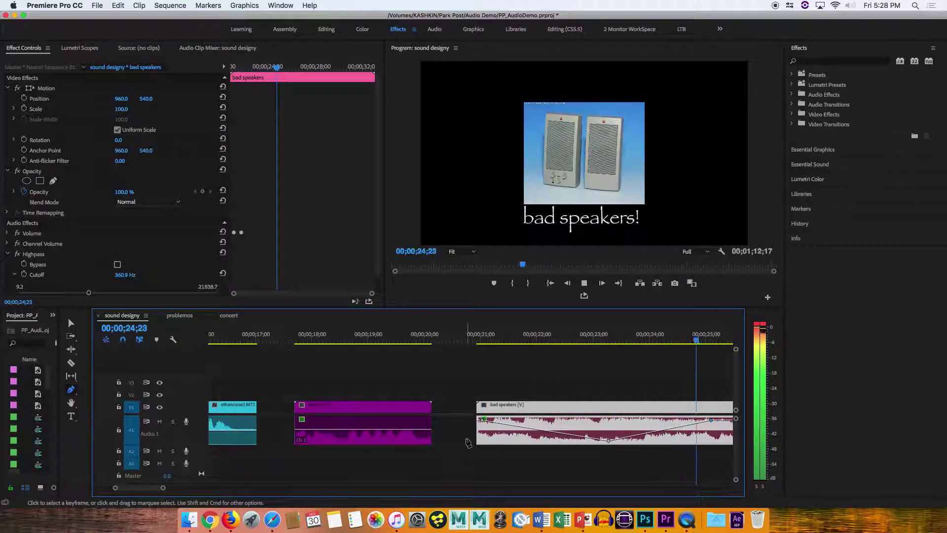
key(space)
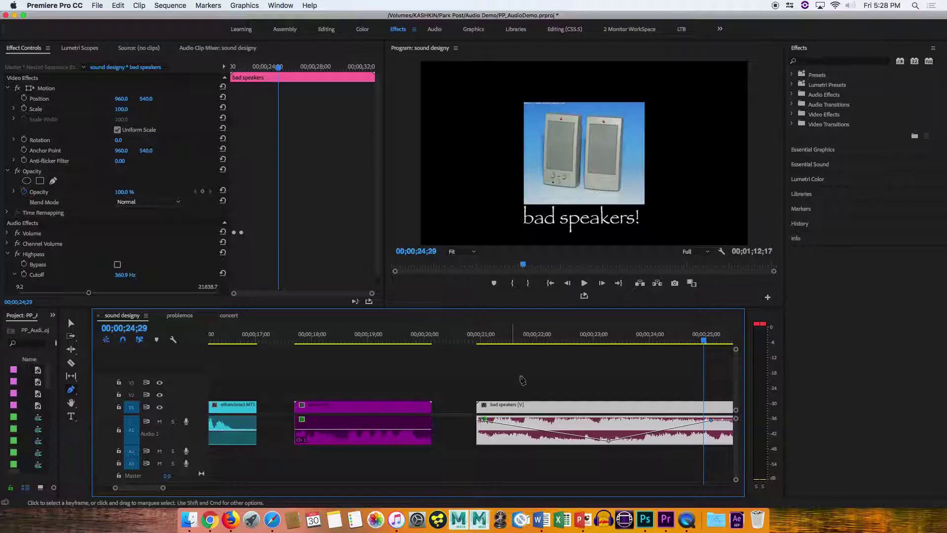
Add a Panner keyframe around 00;00;23;28 to hold the lowest position, and move the last keyframe to about 00;00;25;15
click(618, 337)
drag(619, 336, 610, 340)
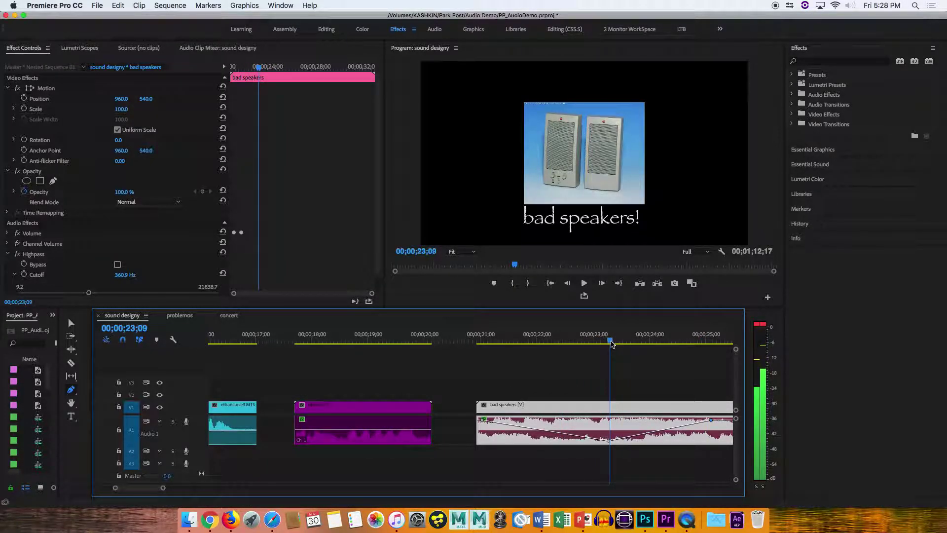
drag(637, 437, 645, 440)
drag(711, 421, 732, 420)
Play the bad speakers clip from 00;00;20;27 to 00;00;26;10 to hear the held pan
drag(163, 488, 170, 488)
click(417, 339)
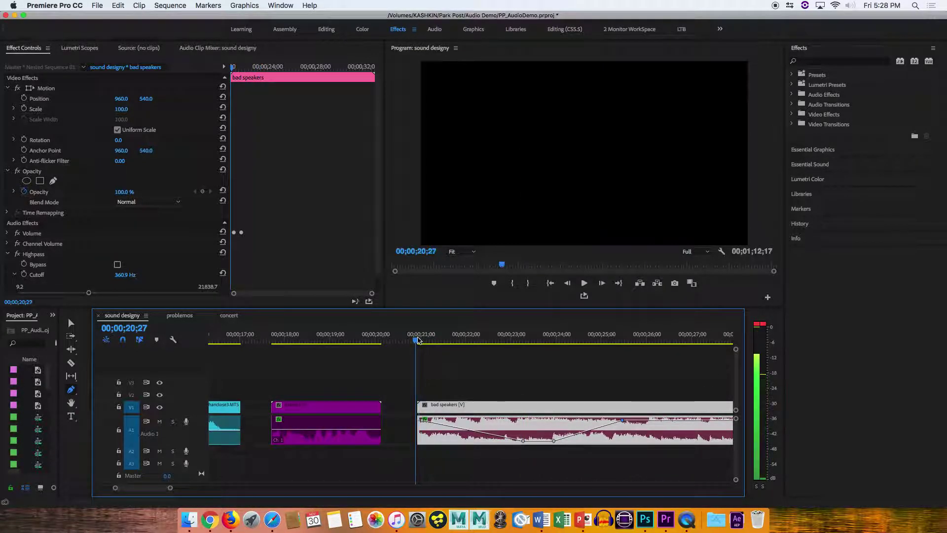
key(space)
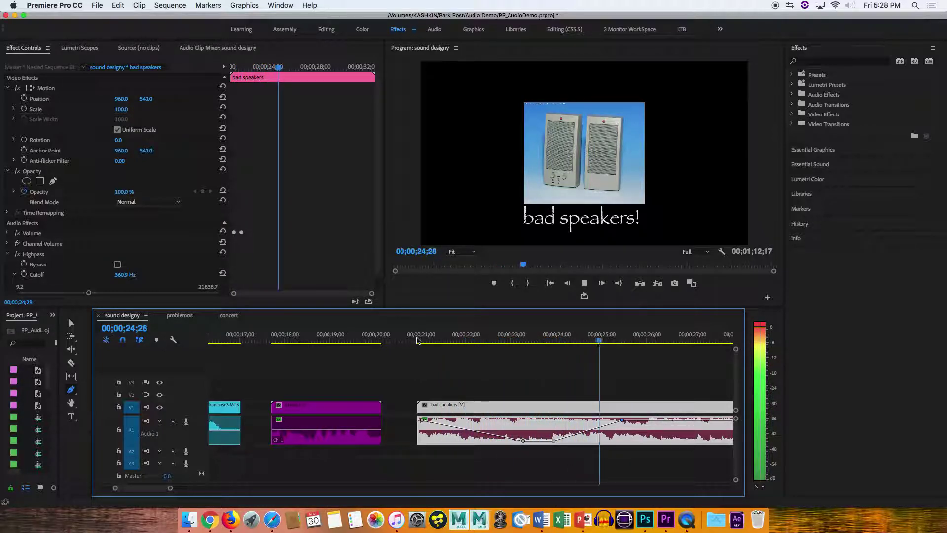
key(space)
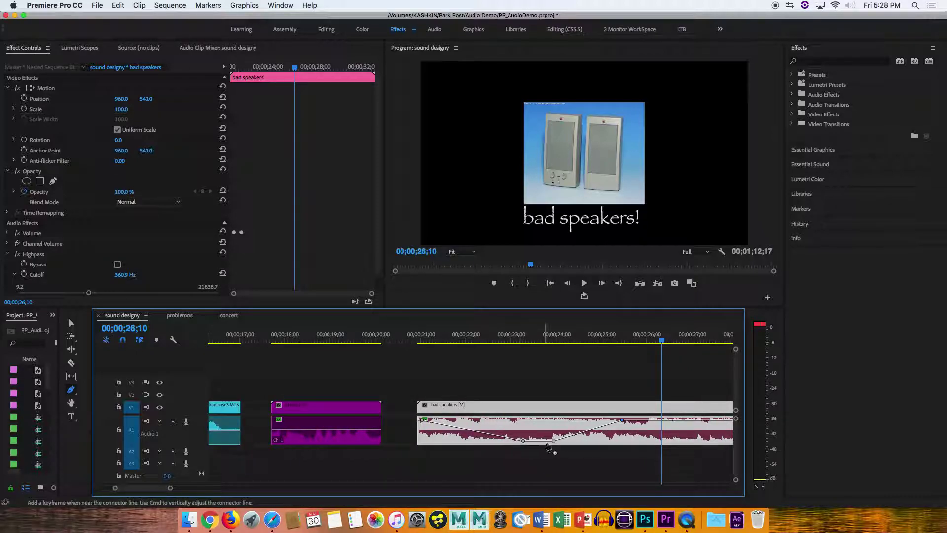
Move the three later Panner keyframes to about 00;00;23;28, 00;00;25;04 and 00;00;27;04, and play the clip from its start
drag(554, 441, 608, 440)
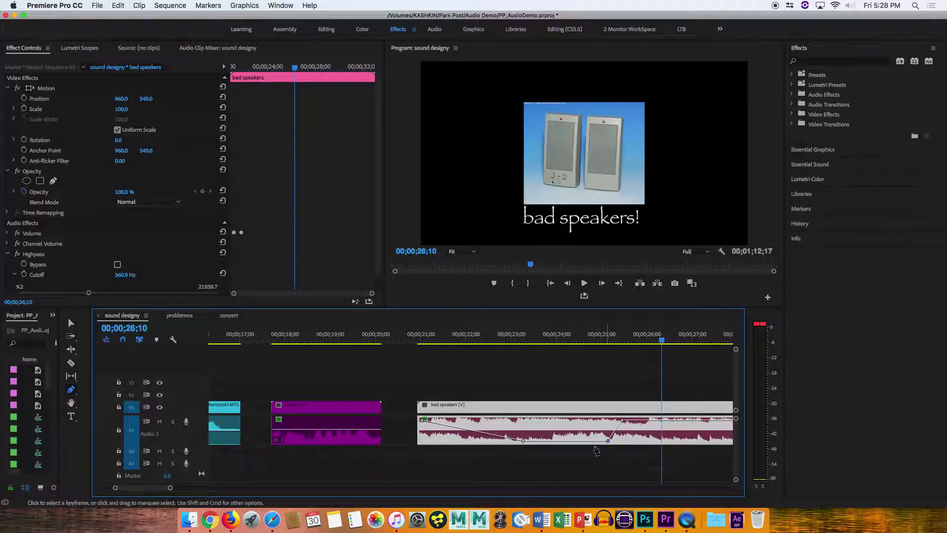
drag(523, 441, 553, 441)
drag(623, 420, 699, 418)
drag(434, 338, 414, 339)
key(space)
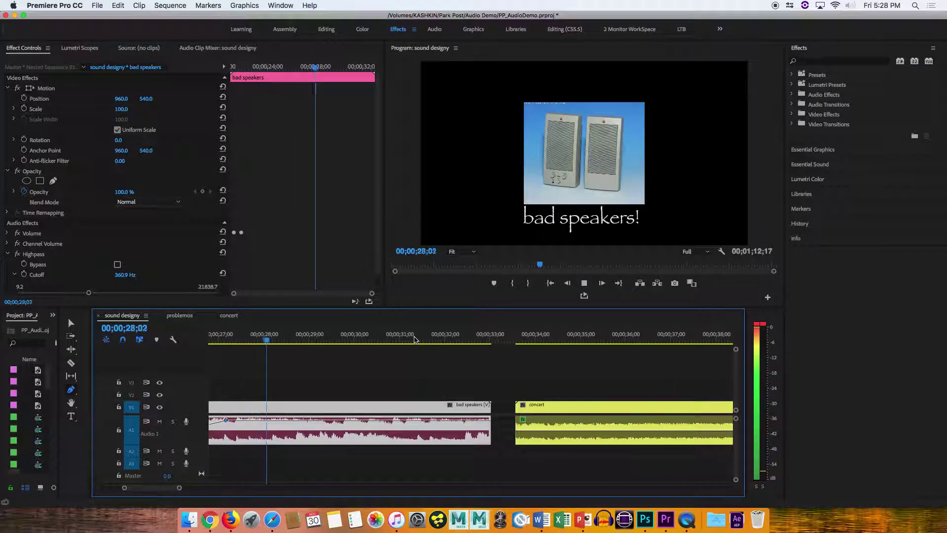
Stop playback and remove the added Panner keyframes from the bad speakers audio clip
key(space)
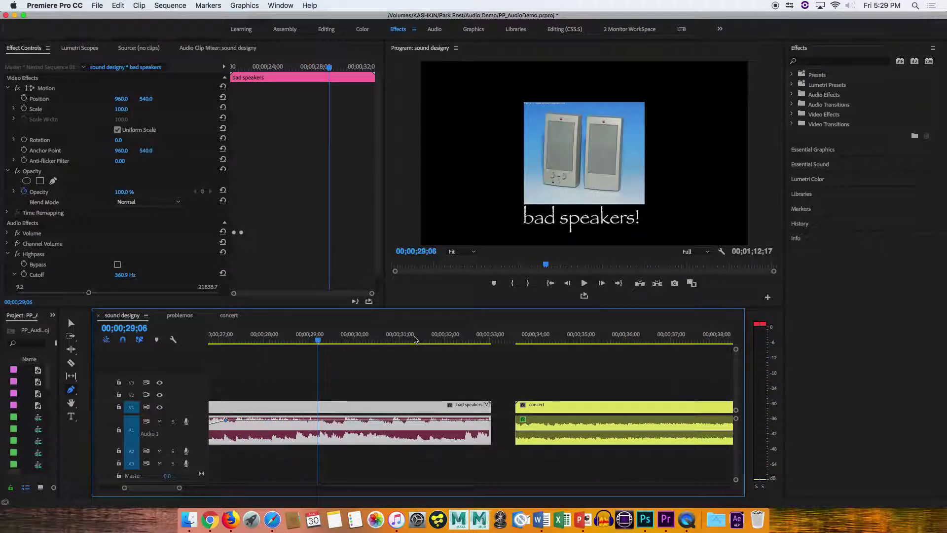
drag(169, 488, 164, 489)
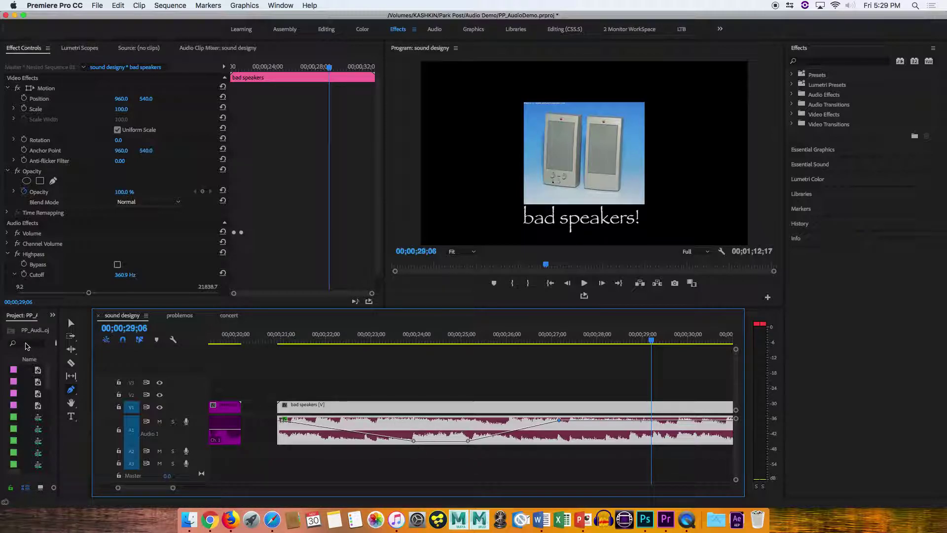
click(69, 324)
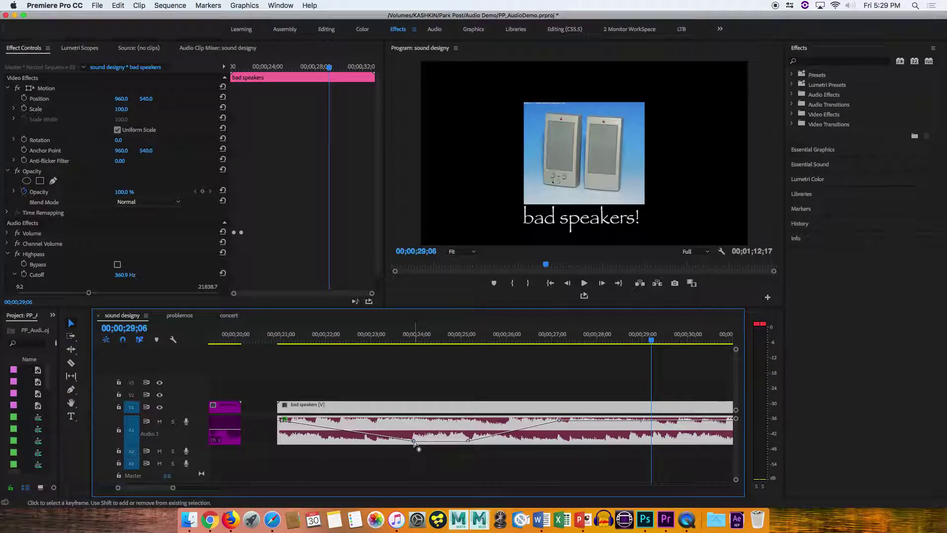
drag(472, 446, 474, 419)
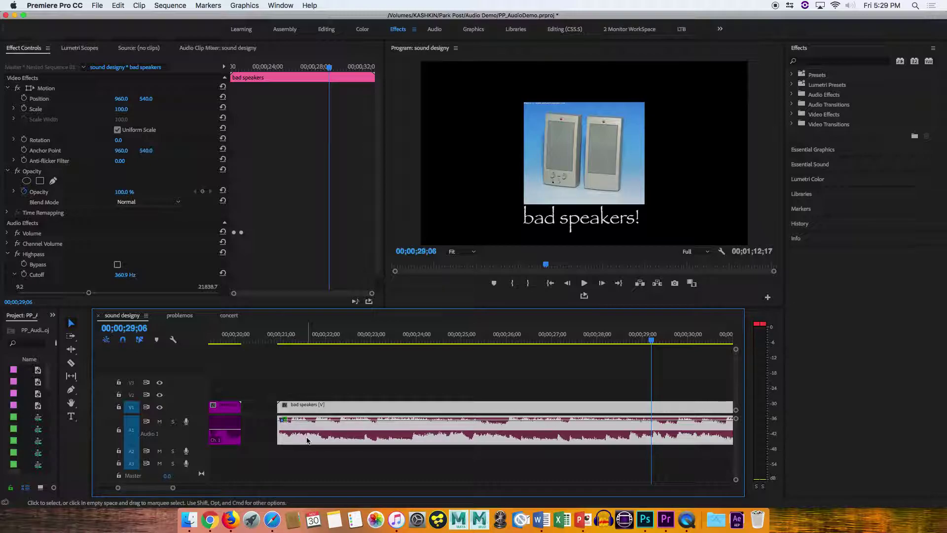
Show the Volume Level line on the bad speakers audio clip and delete its two keyframes
right_click(284, 420)
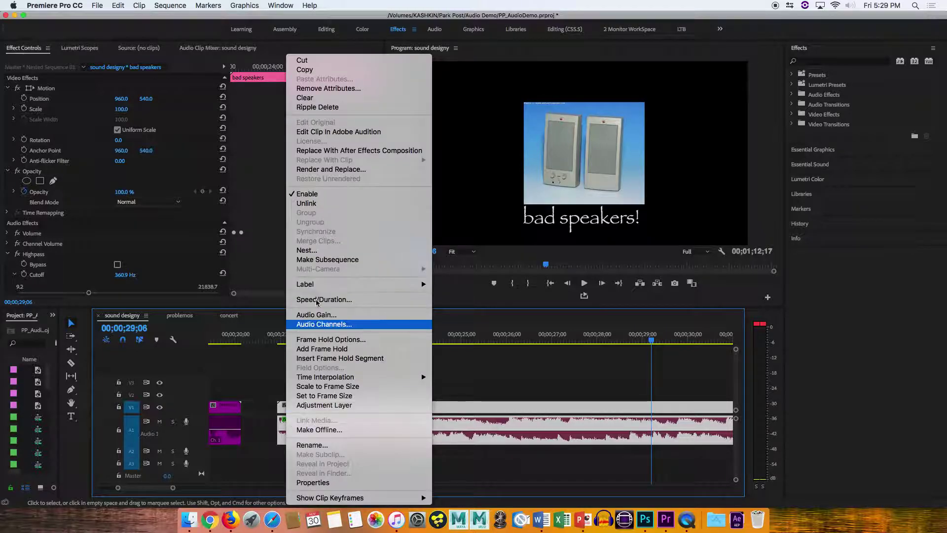
click(72, 325)
click(286, 420)
mouse_move(345, 430)
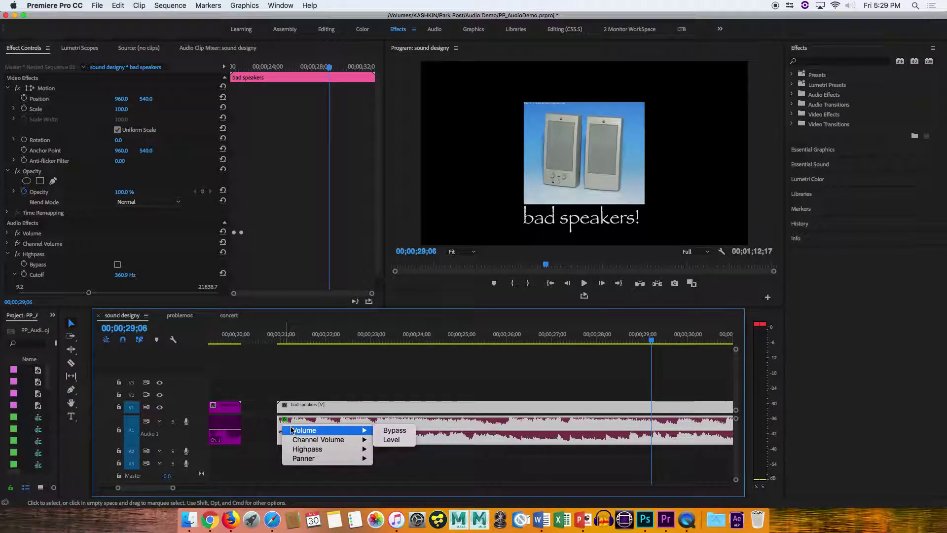
click(400, 439)
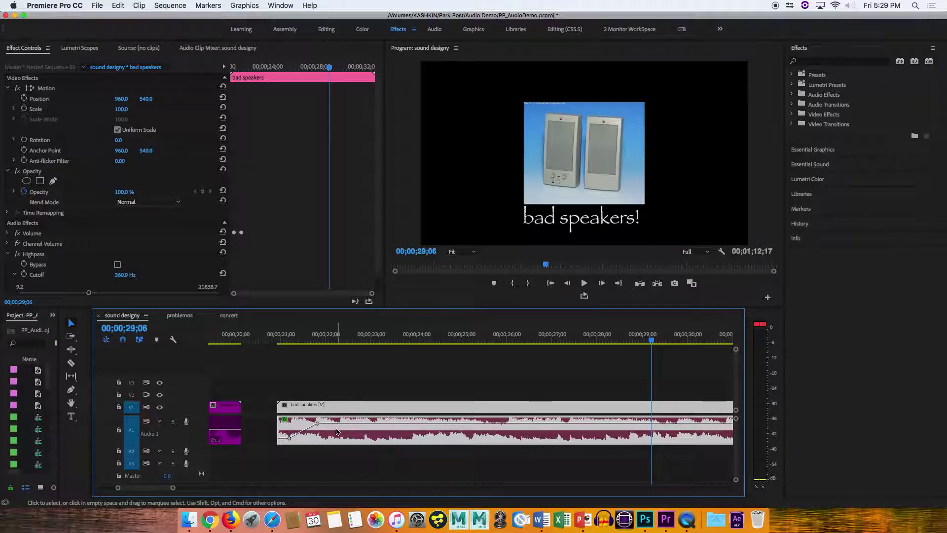
click(317, 423)
key(Delete)
click(289, 438)
key(Delete)
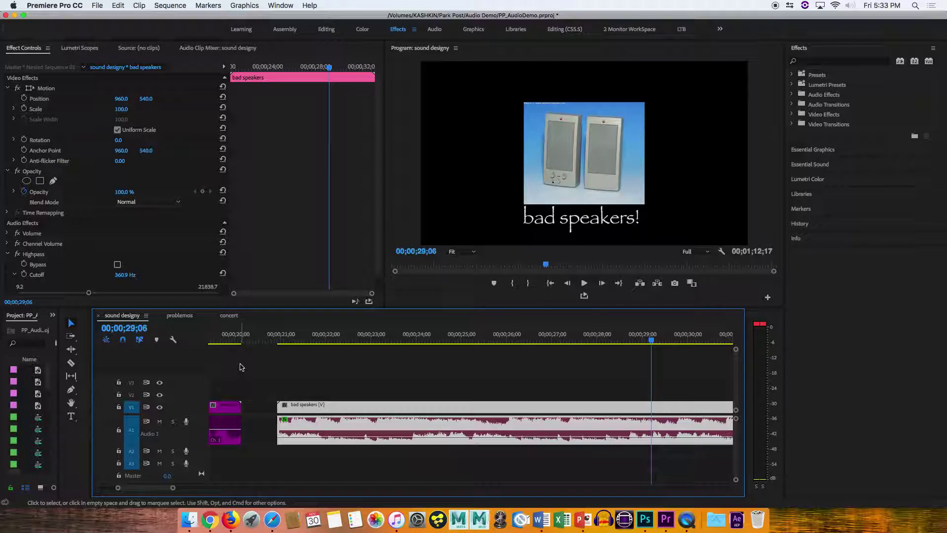
Switch to Safari and search Google Images for "pro tools eq"
click(271, 519)
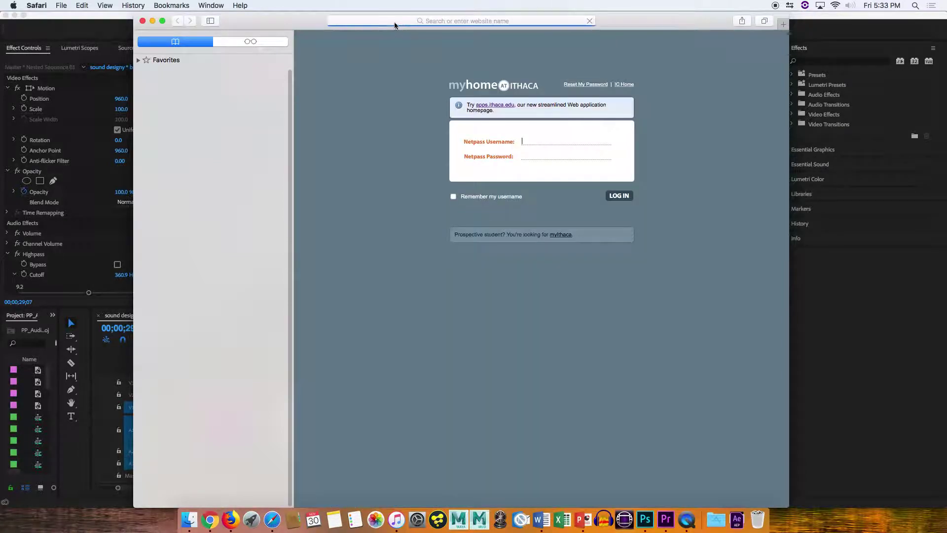
click(397, 22)
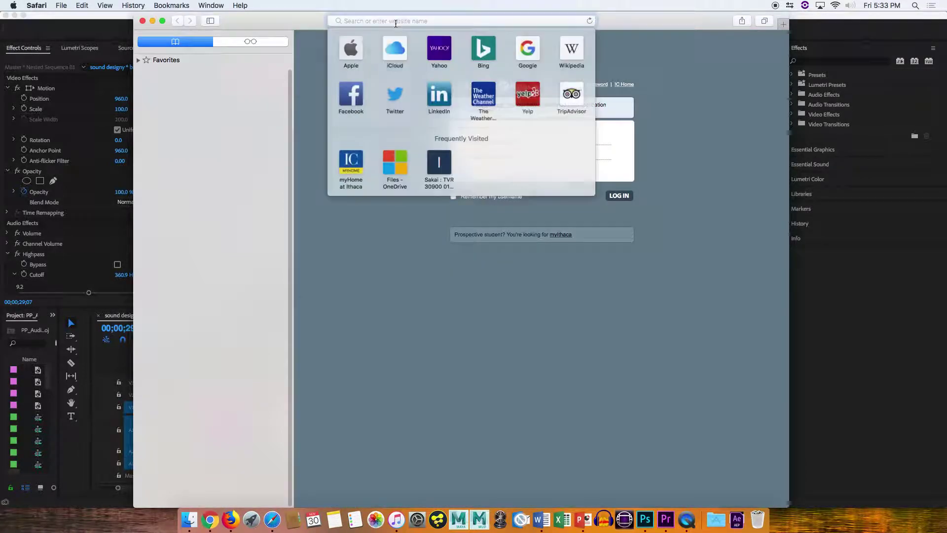
text(pro tools )
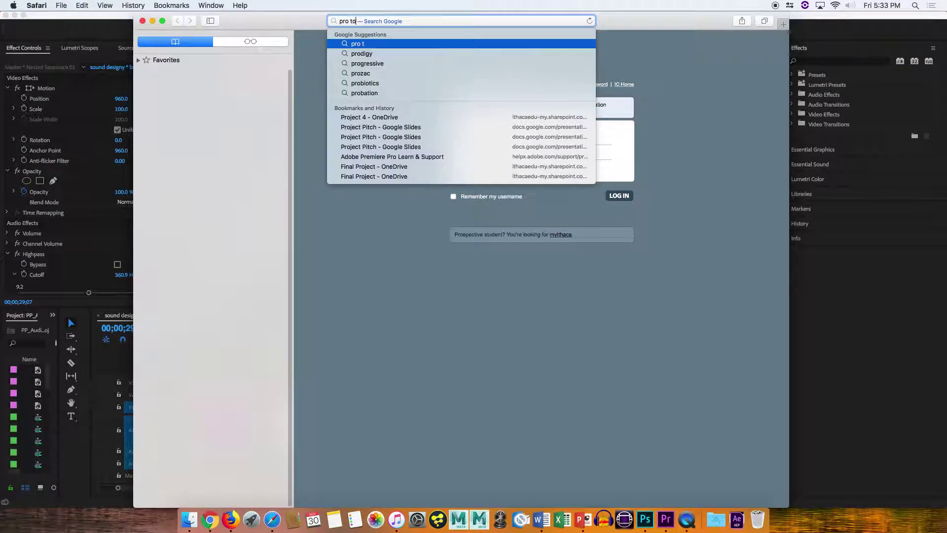
text(eq)
key(Return)
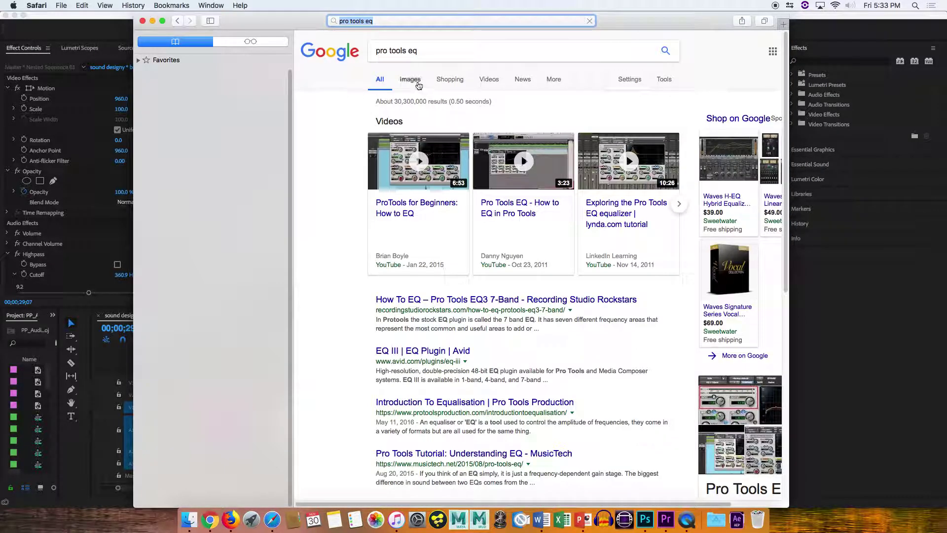
click(418, 84)
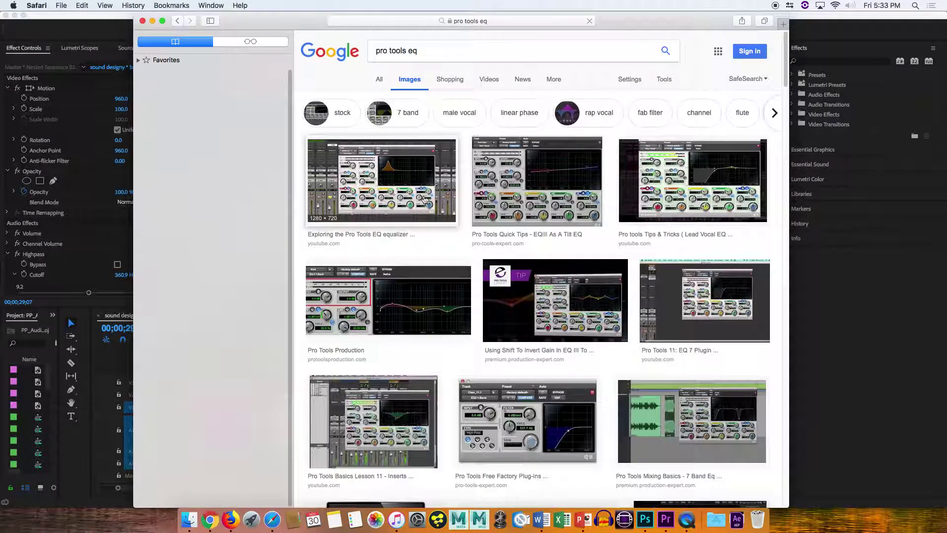
Preview the EQ III invert gain and Lead Vocal EQ images, visit the latter's YouTube page, and return to the image results
click(500, 325)
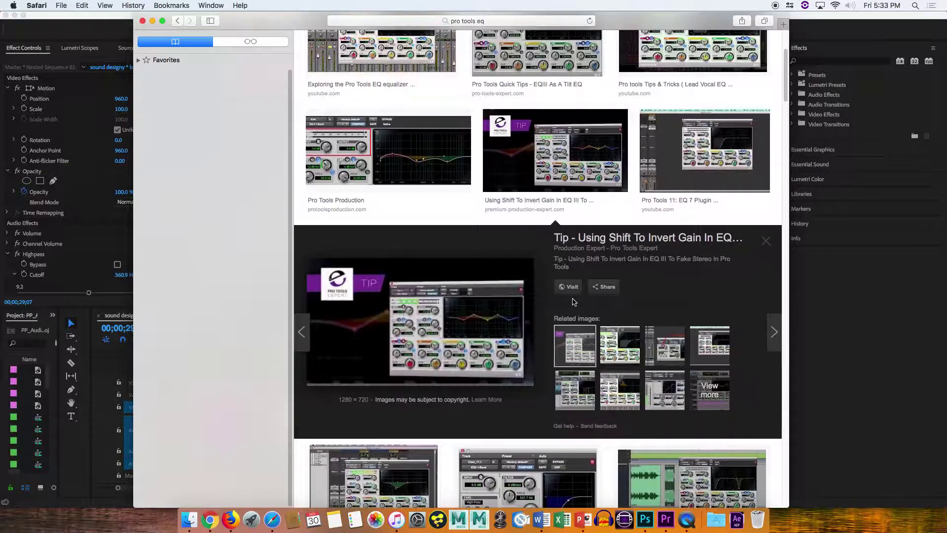
click(691, 54)
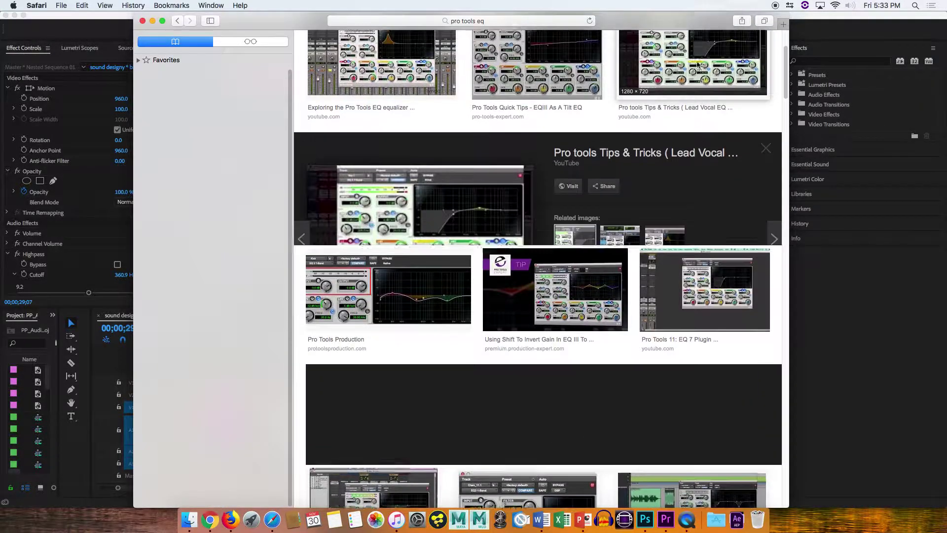
click(520, 248)
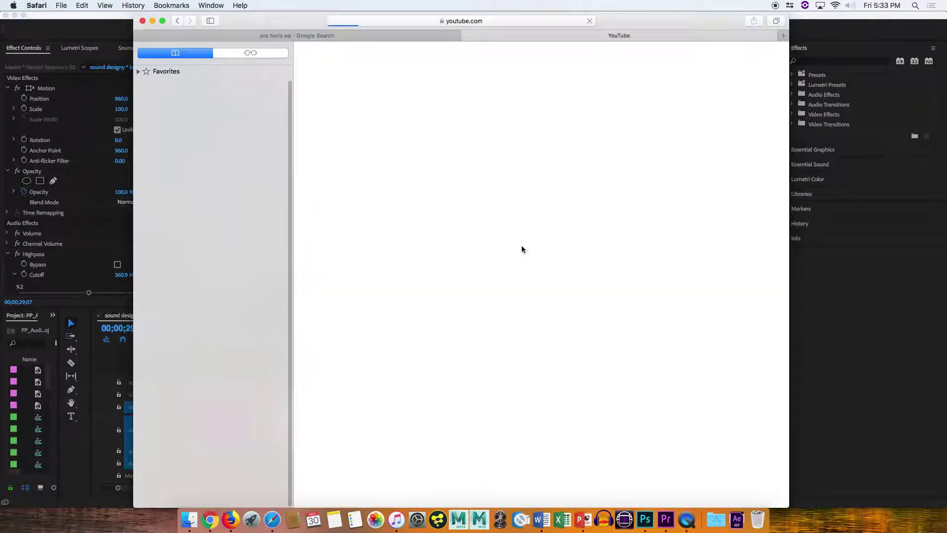
click(467, 36)
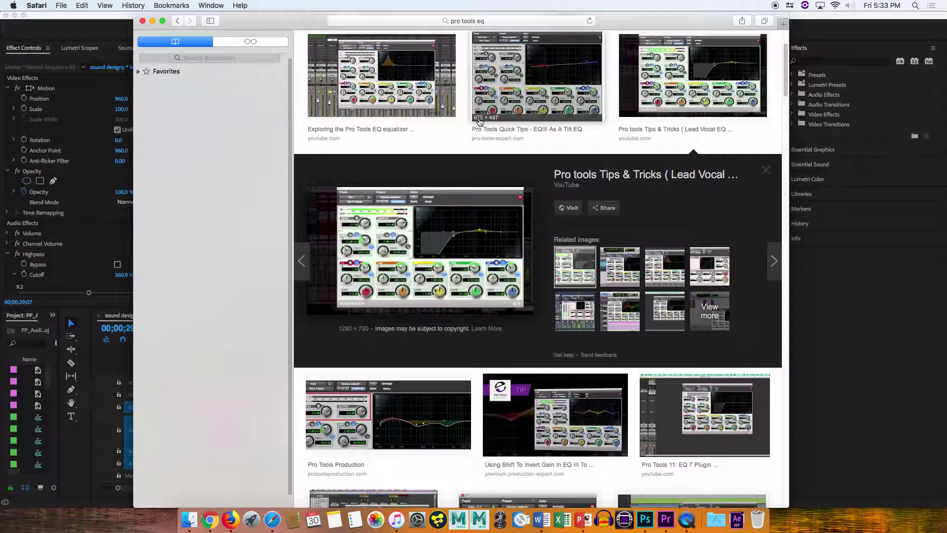
Open the Lead Vocal EQ preview image in its own tab to examine the equalizer's bands and curve
scroll(439, 261, up, 2)
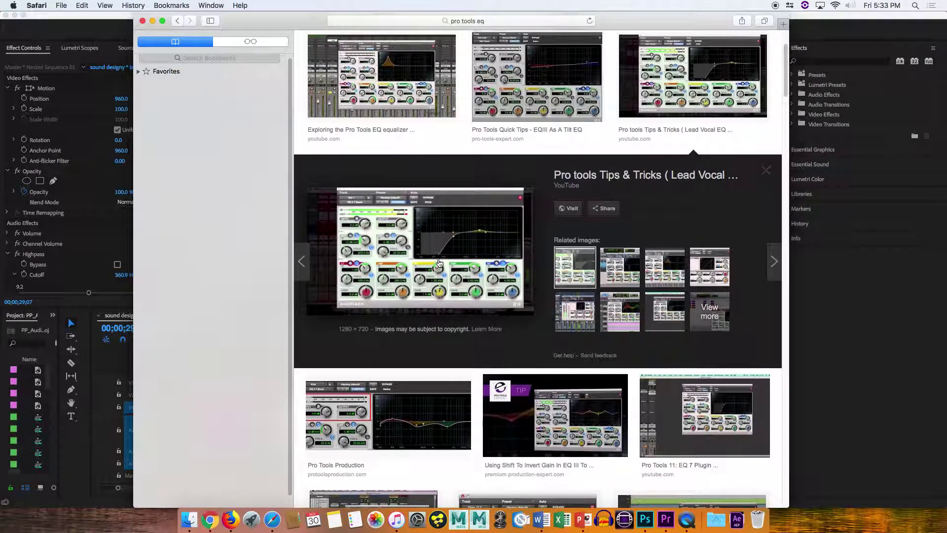
scroll(439, 262, up, 2)
scroll(439, 262, down, 3)
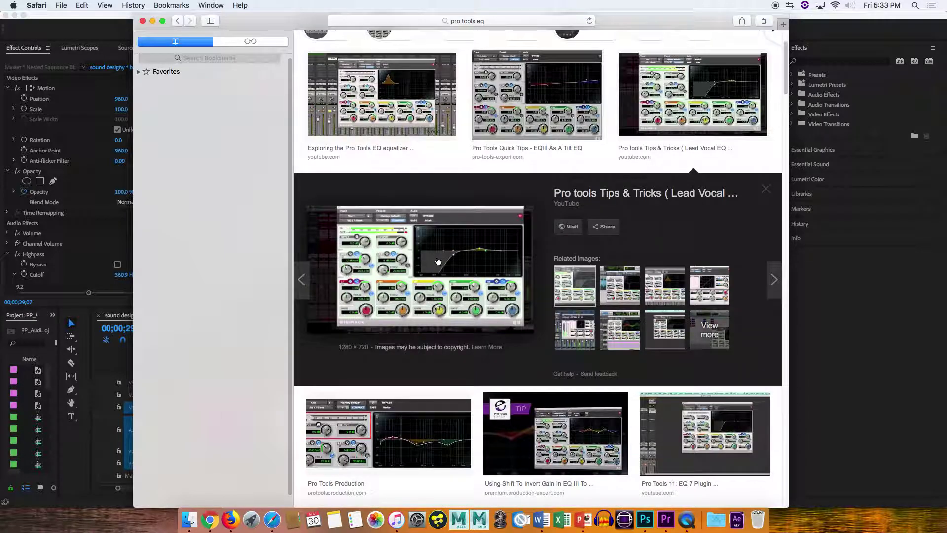
scroll(437, 262, up, 3)
scroll(438, 261, down, 3)
scroll(436, 261, up, 2)
scroll(436, 262, up, 2)
right_click(442, 325)
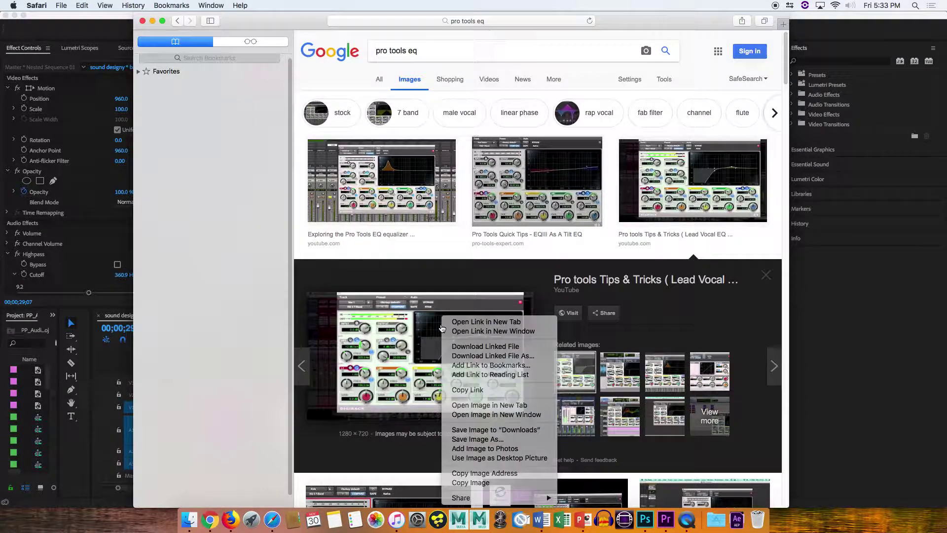
click(499, 405)
click(484, 37)
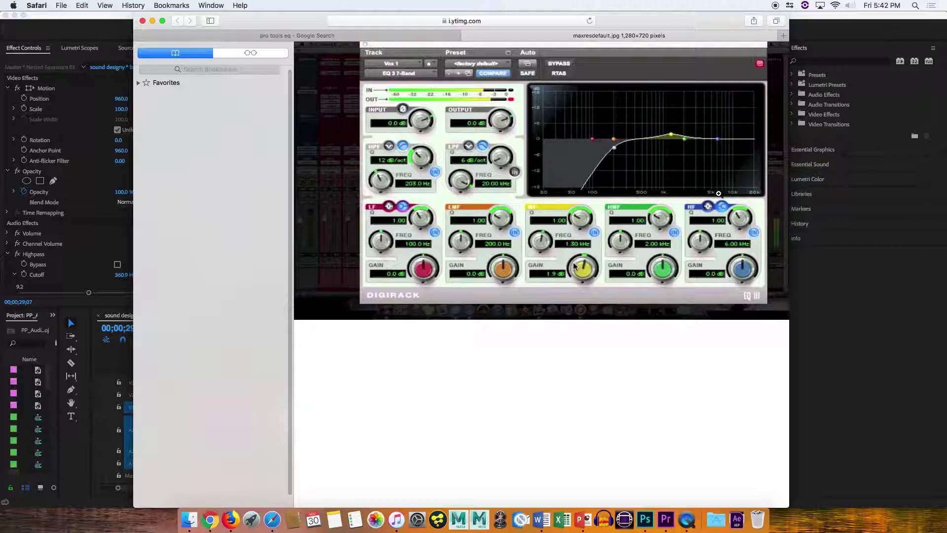
Switch back to Premiere Pro and place the playhead near the start of the phone clip at 00;00;17;24
click(886, 318)
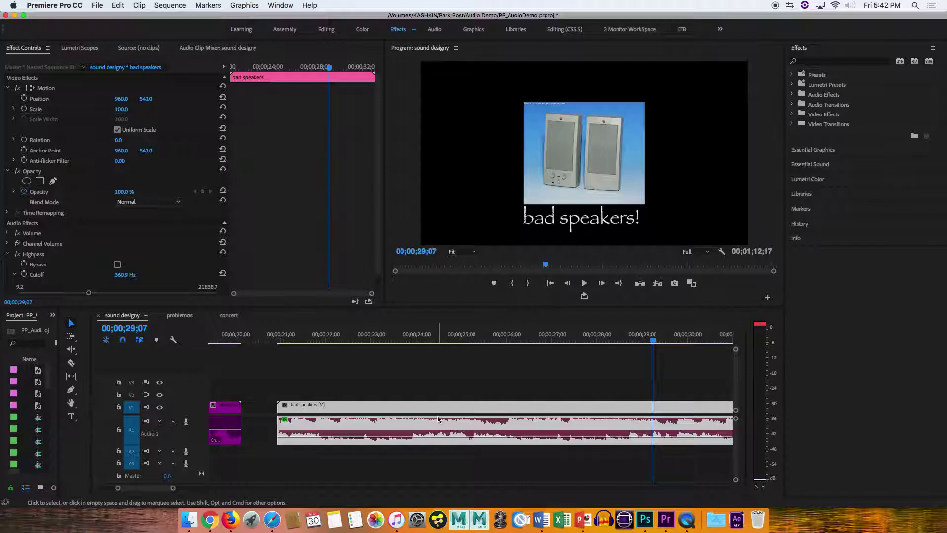
scroll(227, 394, up, 5)
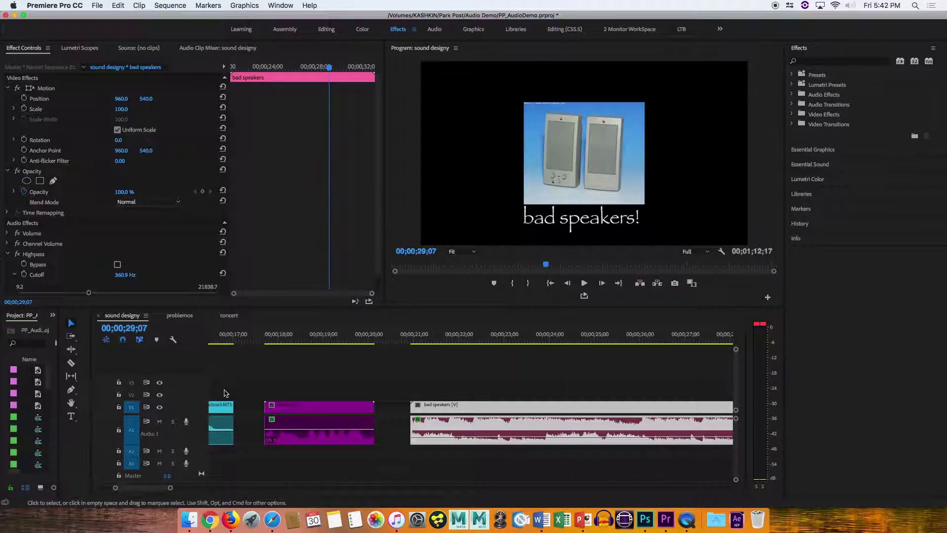
scroll(224, 393, up, 2)
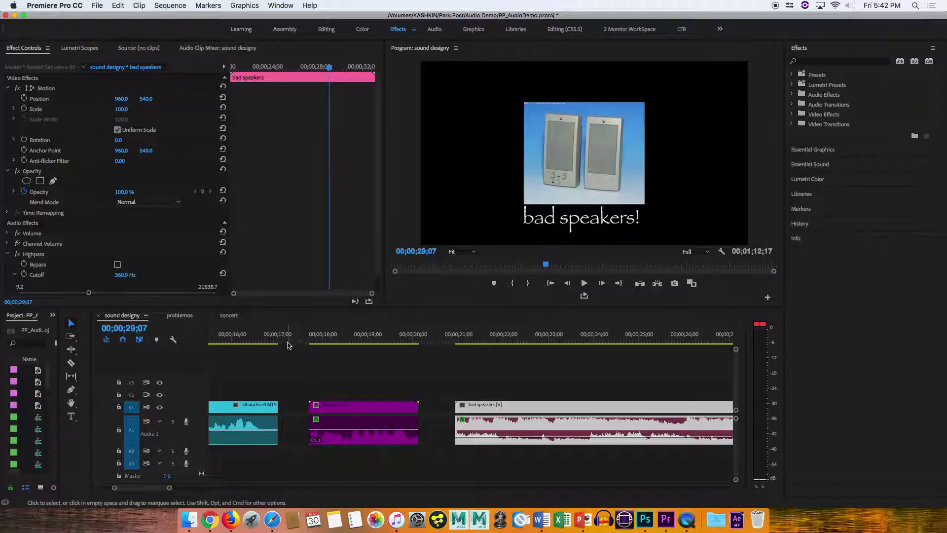
click(313, 339)
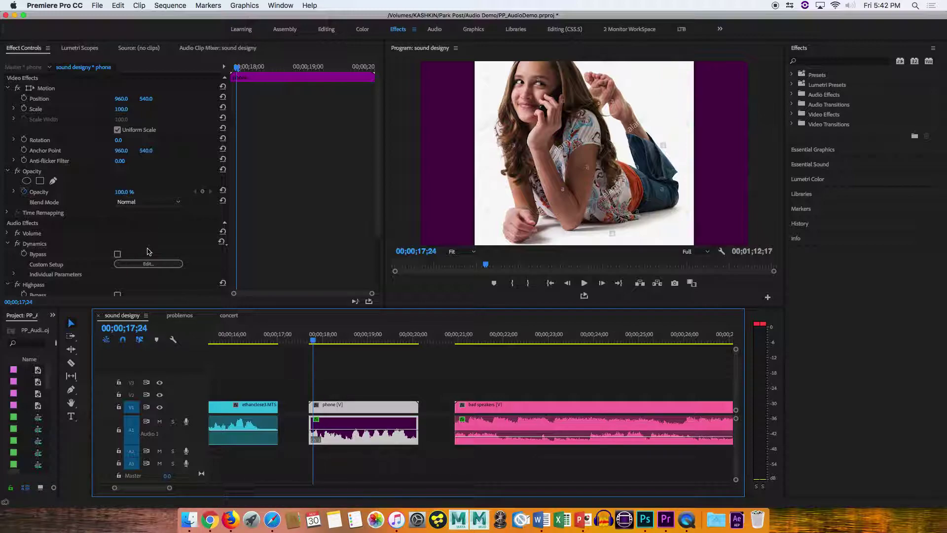
Bypass the Highpass and Graphic Equalizer (10 Bands) effects on the phone clip
scroll(149, 252, down, 5)
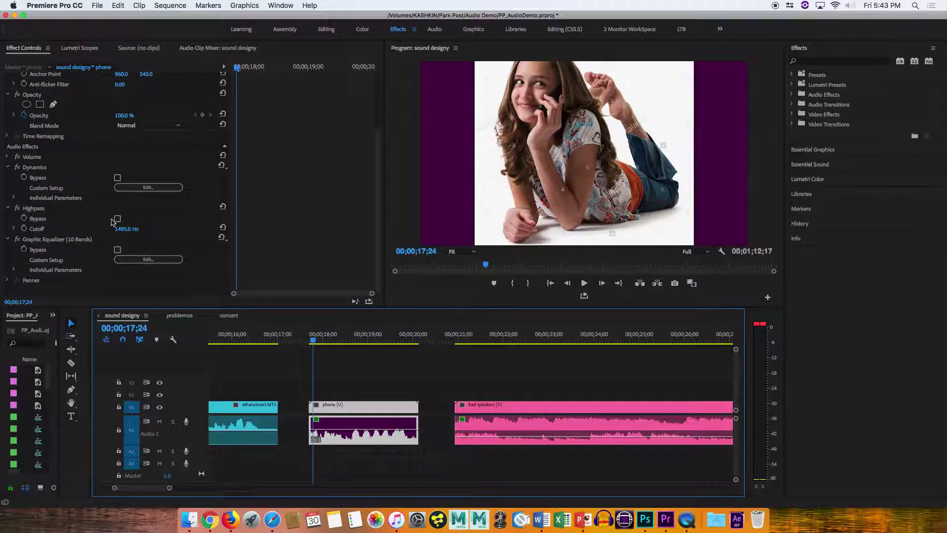
click(118, 218)
click(117, 249)
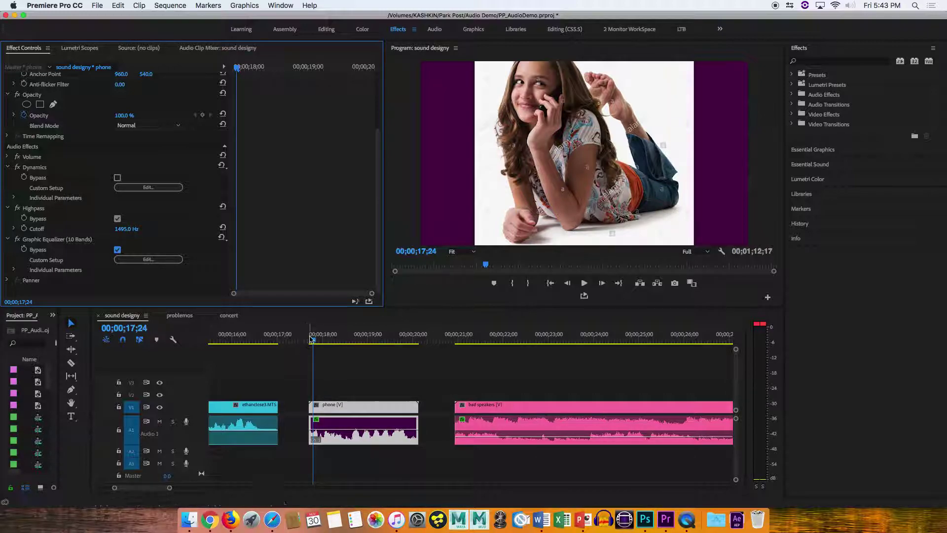
Play the phone clip from its start to hear it with both effects bypassed, and stop at 00;00;20;02
key(space)
key(space)
click(315, 342)
key(space)
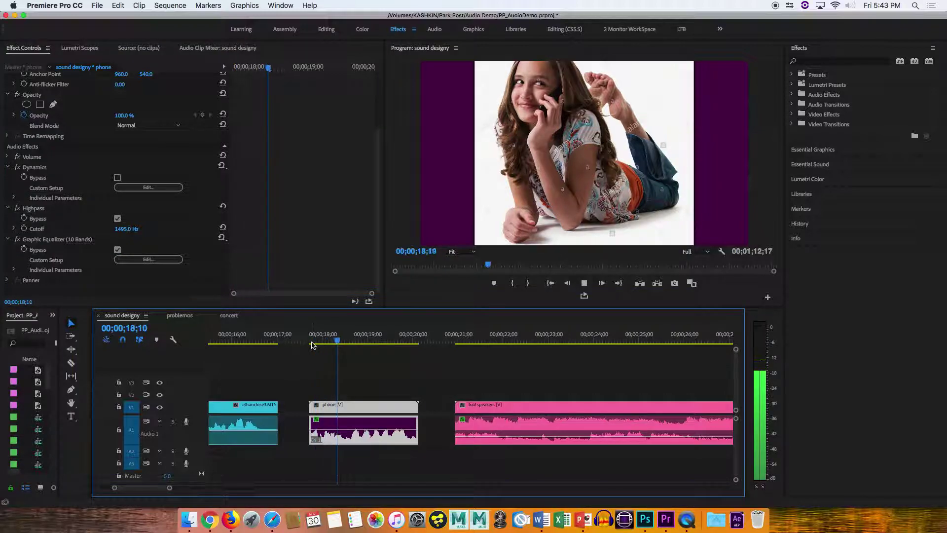
click(306, 343)
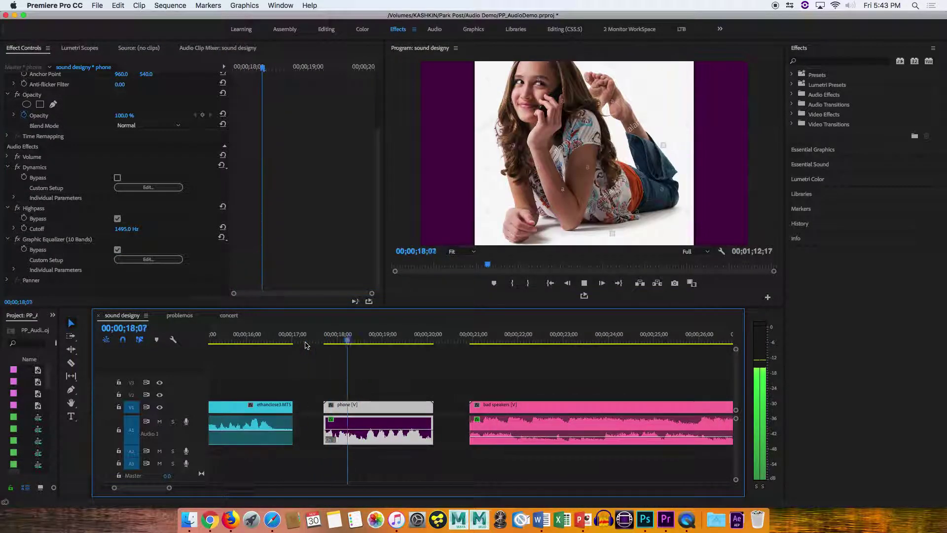
key(space)
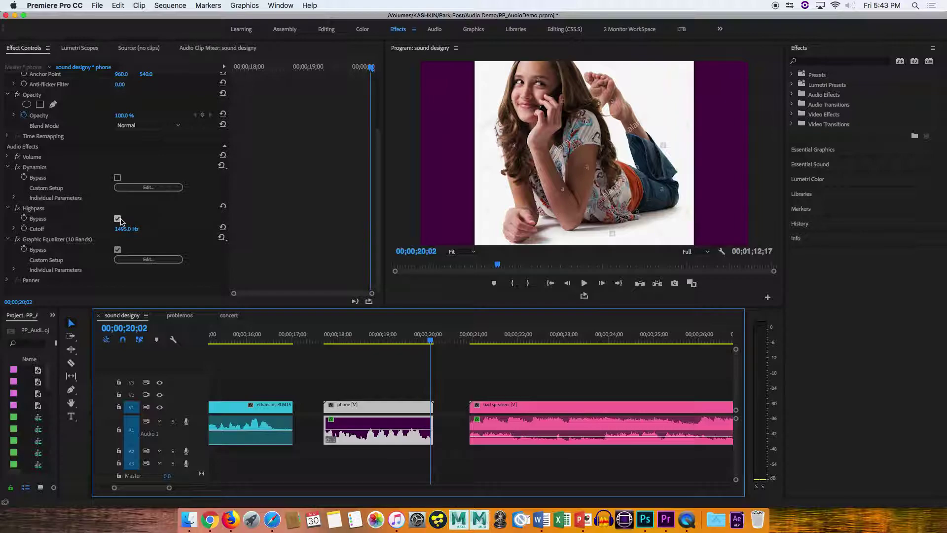
Delete the Highpass and Graphic Equalizer (10 Bands) effects from the phone clip
click(29, 209)
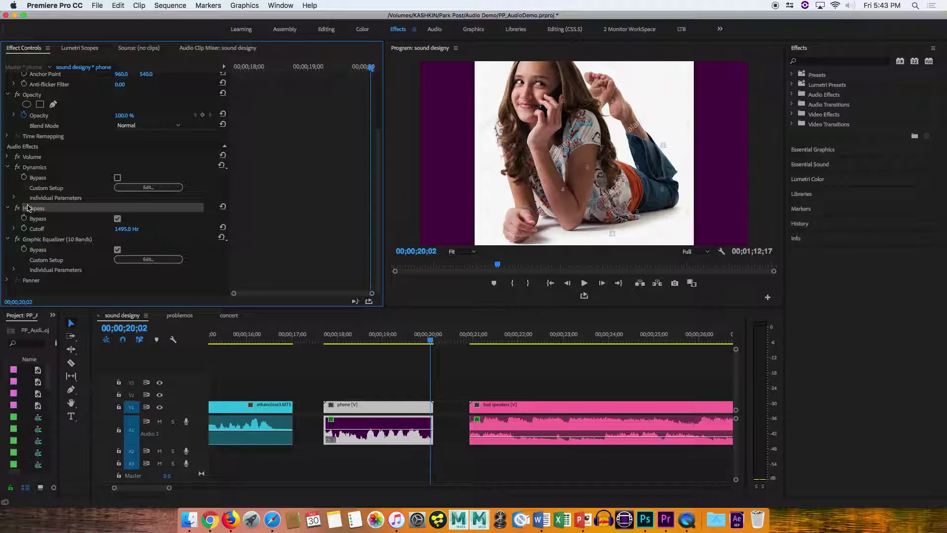
key(Delete)
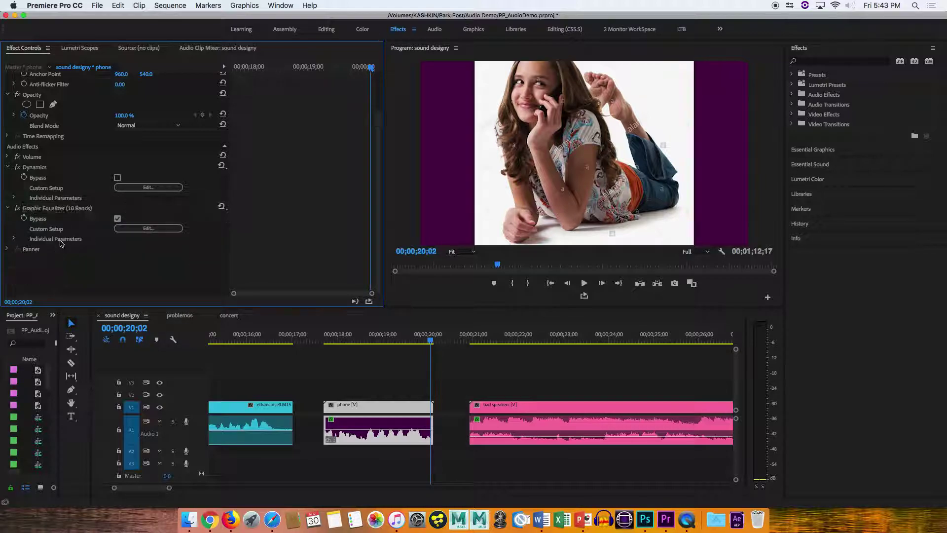
click(61, 211)
key(Delete)
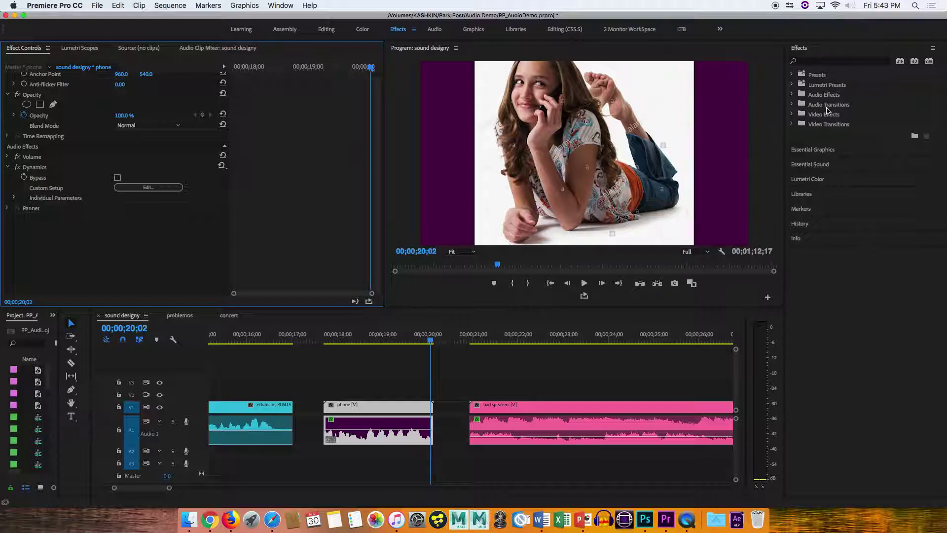
Apply a new Highpass audio effect to the phone clip
click(792, 94)
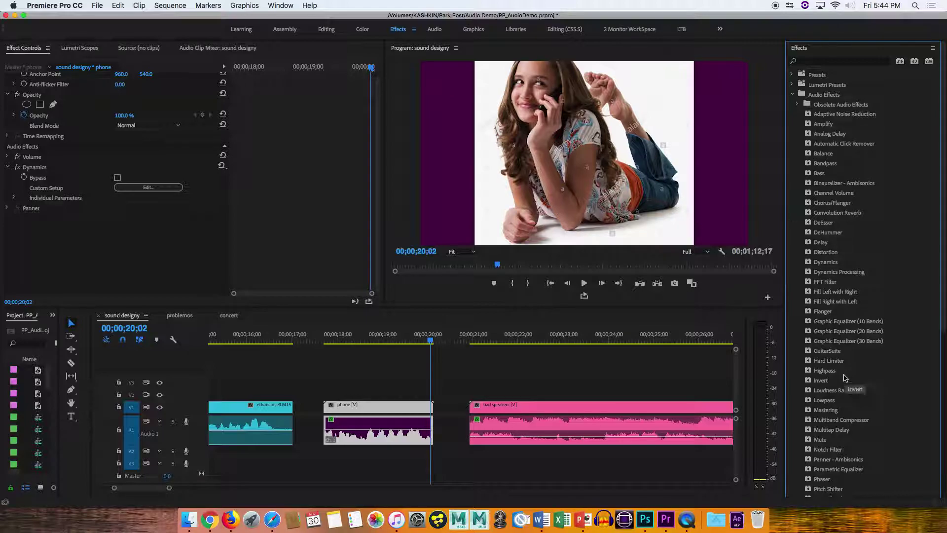
drag(824, 371, 391, 437)
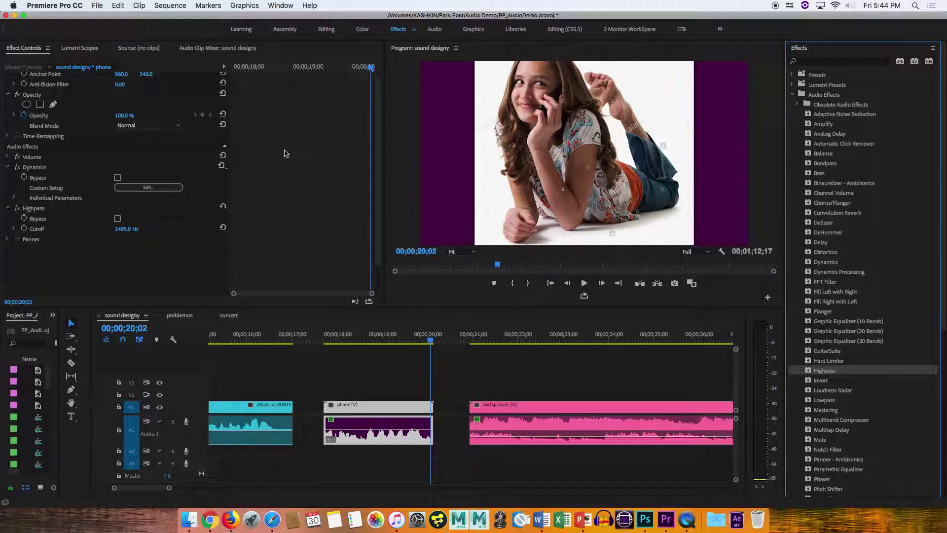
Play the phone clip from its start twice to hear it with the new Highpass effect
click(322, 339)
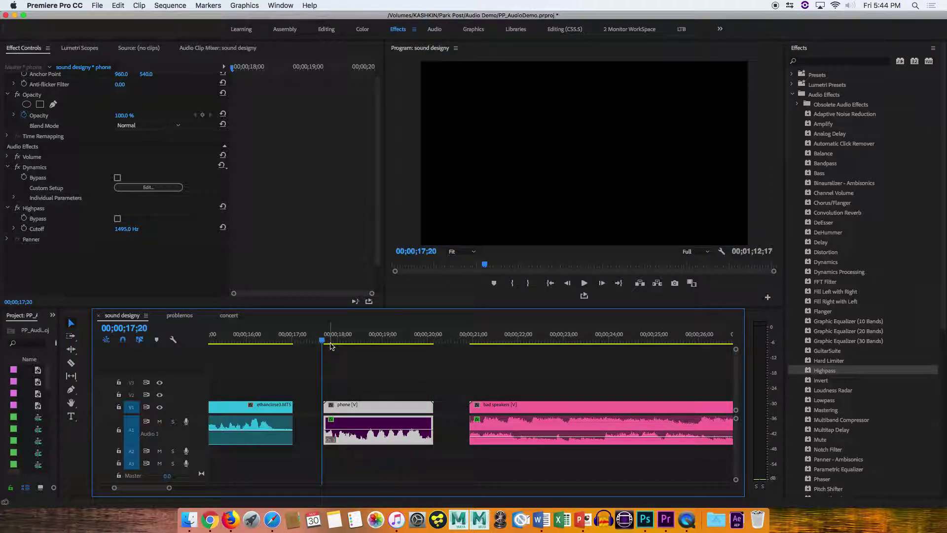
key(space)
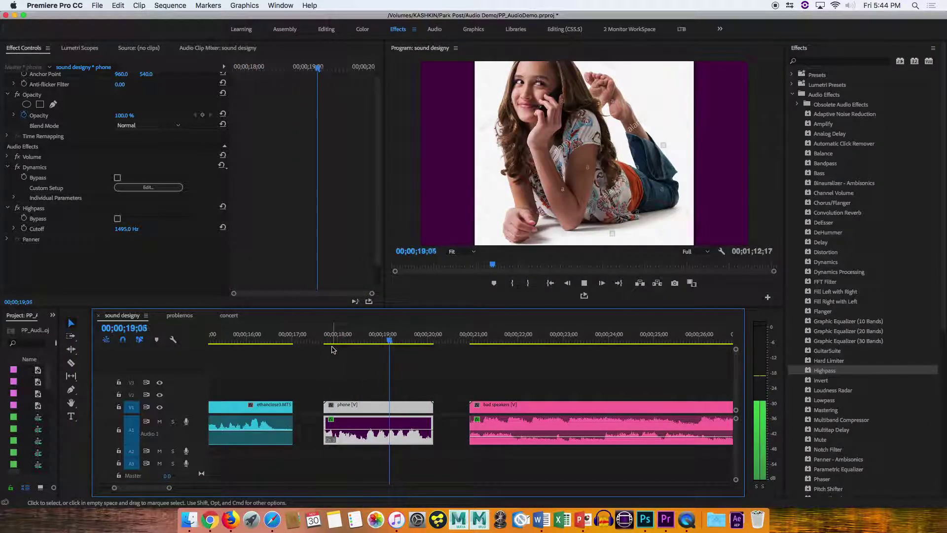
key(space)
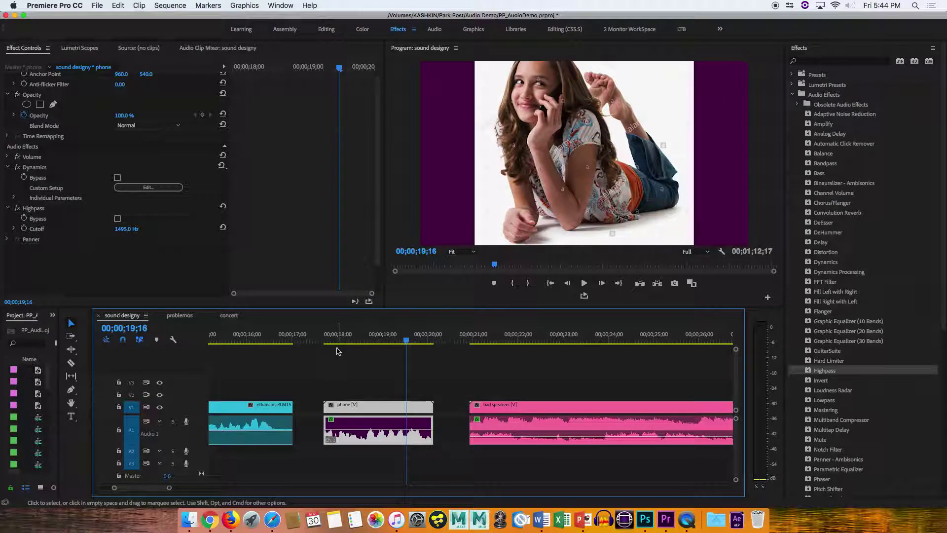
click(322, 341)
key(space)
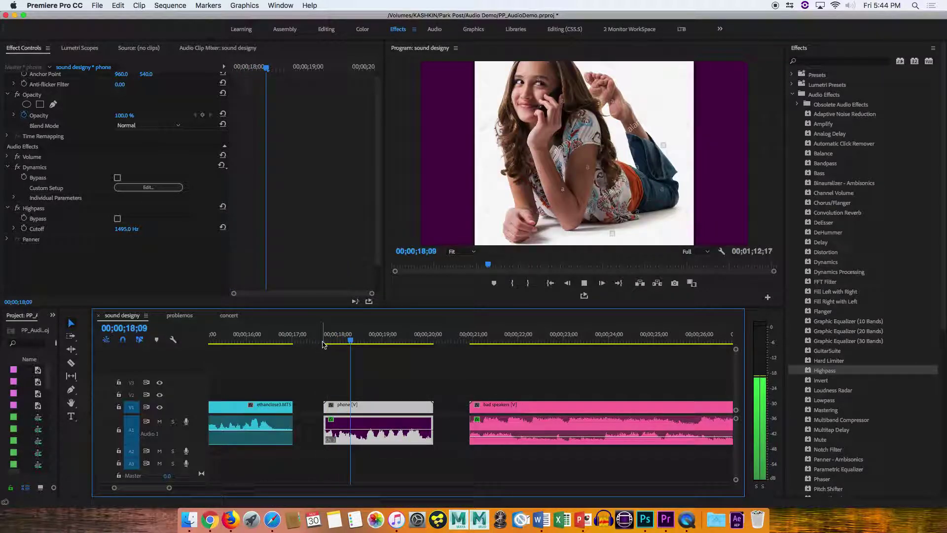
key(space)
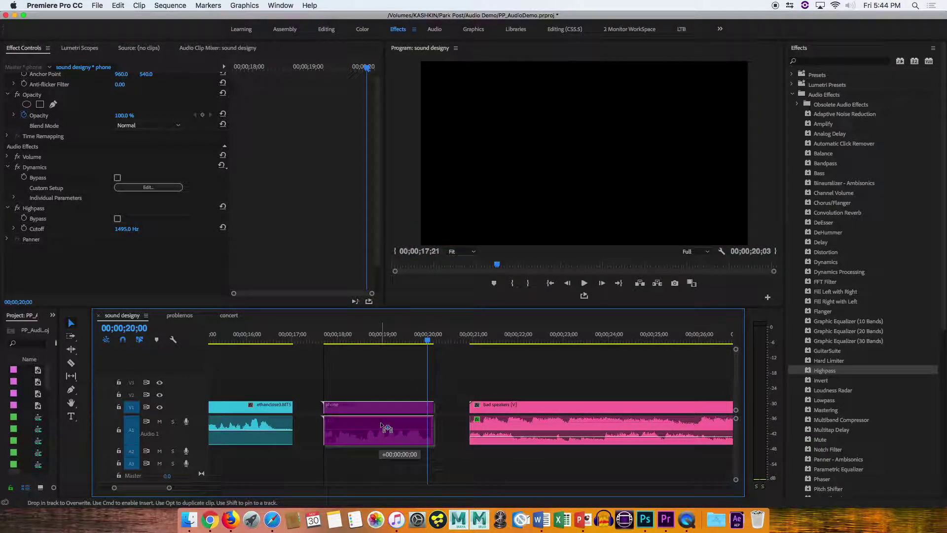
Raise the phone clip's audio level with its volume line and play the clip from its start
drag(379, 427, 379, 424)
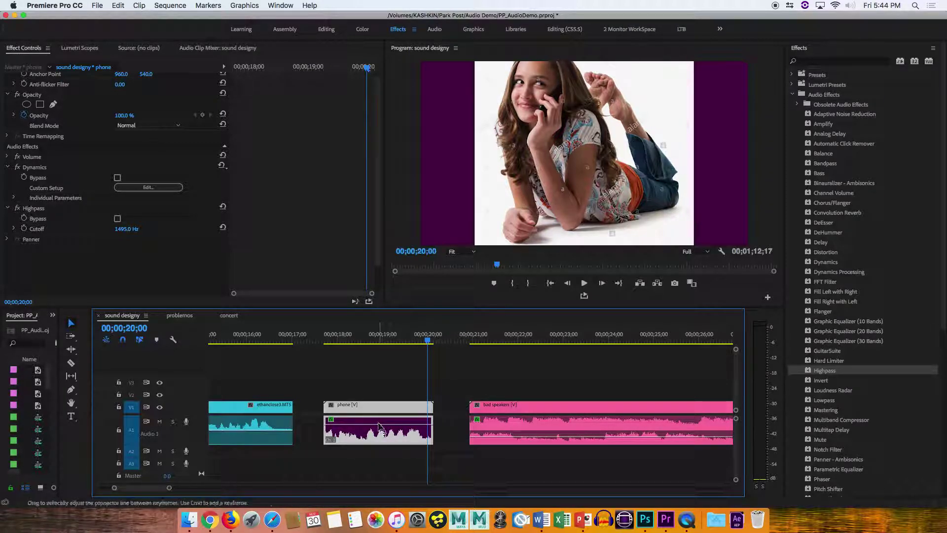
drag(376, 427, 376, 422)
click(321, 339)
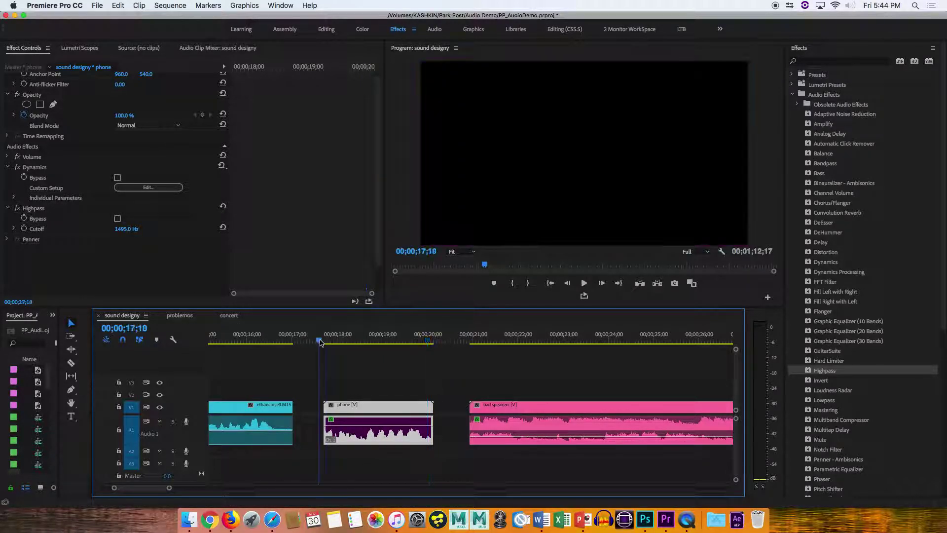
key(space)
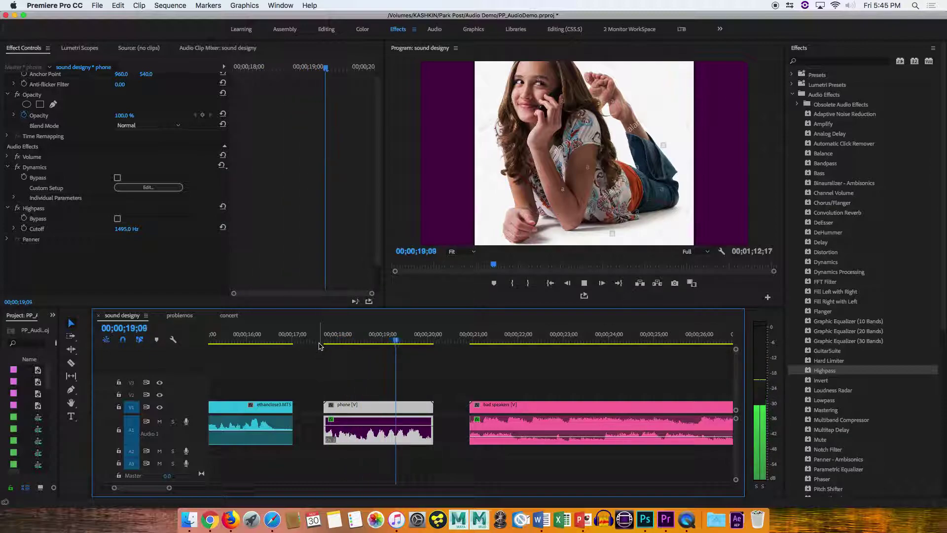
key(space)
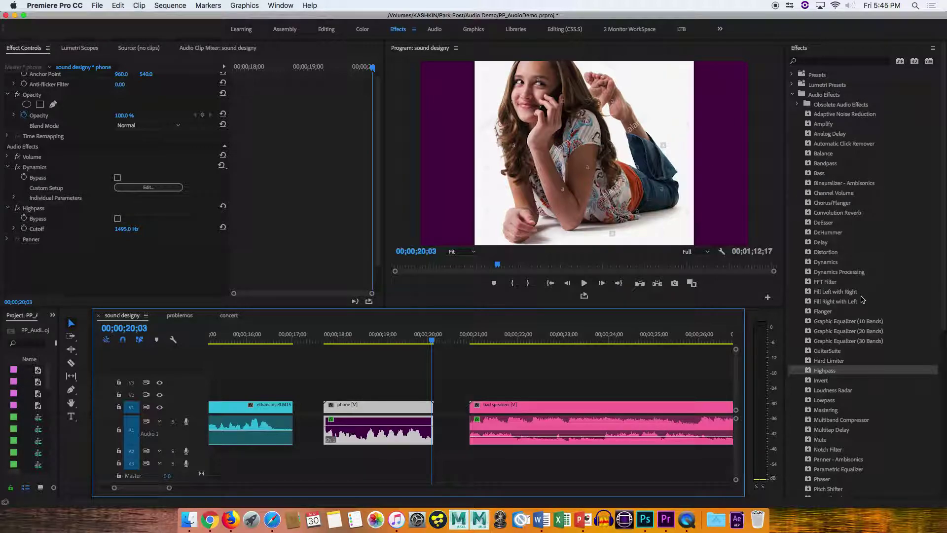
Apply the Graphic Equalizer (20 Bands) effect to the phone clip and view its custom setup
drag(864, 331, 399, 433)
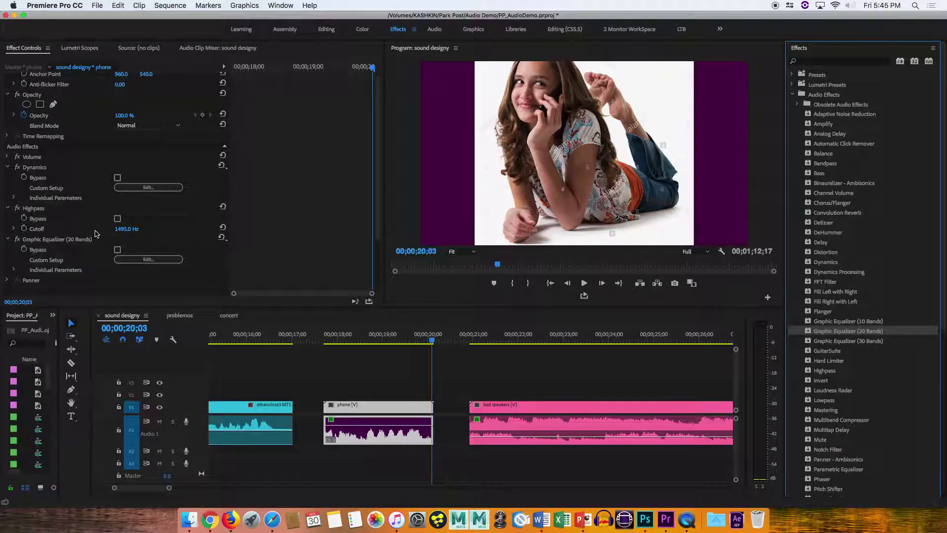
click(131, 259)
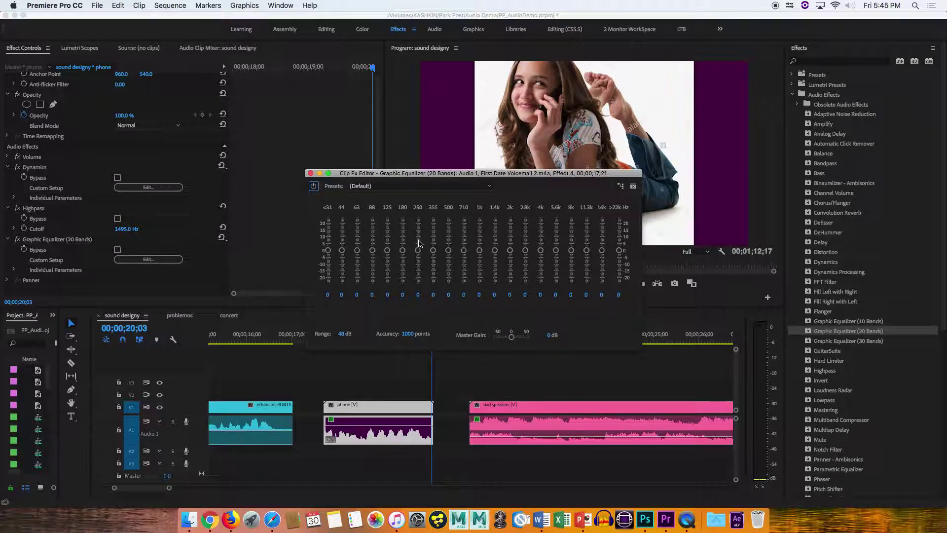
click(310, 173)
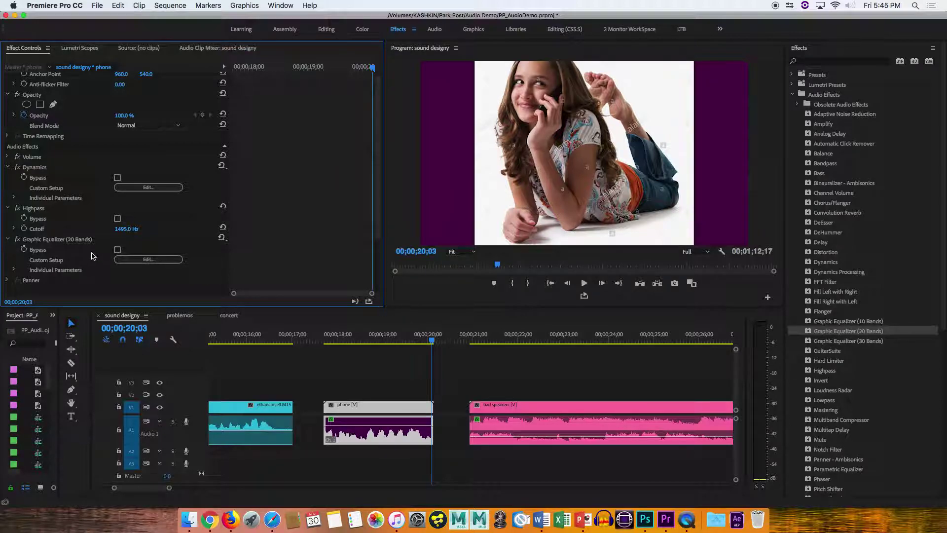
Boost the Graphic Equalizer (20 Bands) from 500 Hz to 2k with gains of 4.8, 7.7, 8.3, 5.4 and 2.1, and slightly raise 355 Hz
click(127, 260)
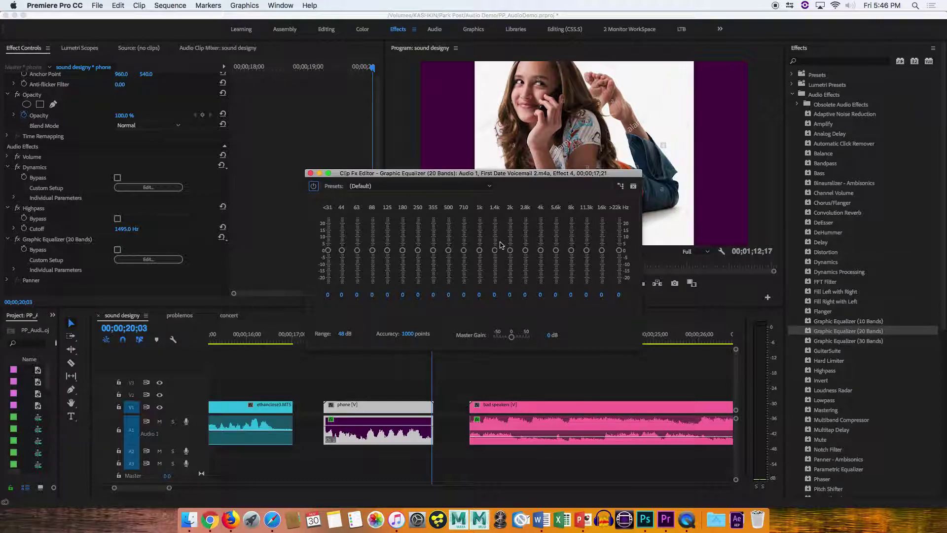
drag(450, 251, 511, 247)
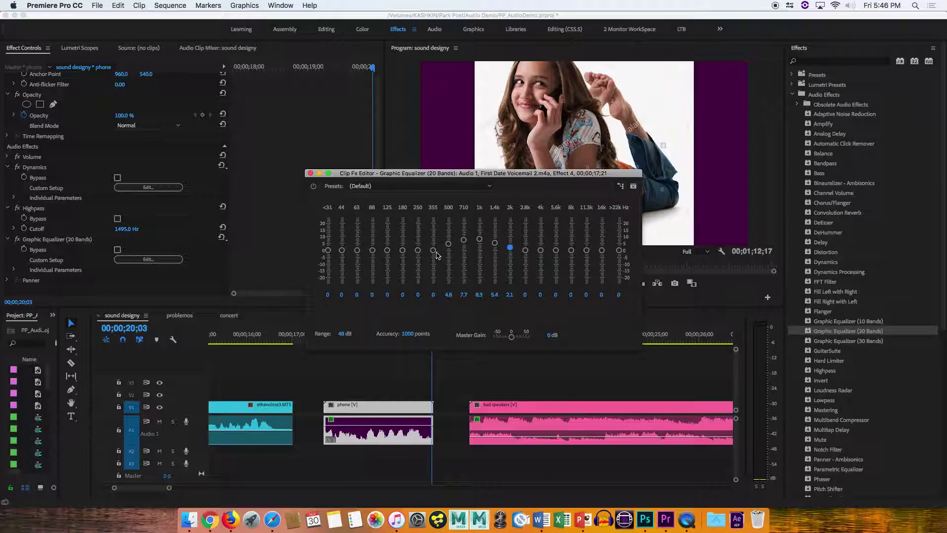
drag(436, 255, 434, 248)
click(310, 174)
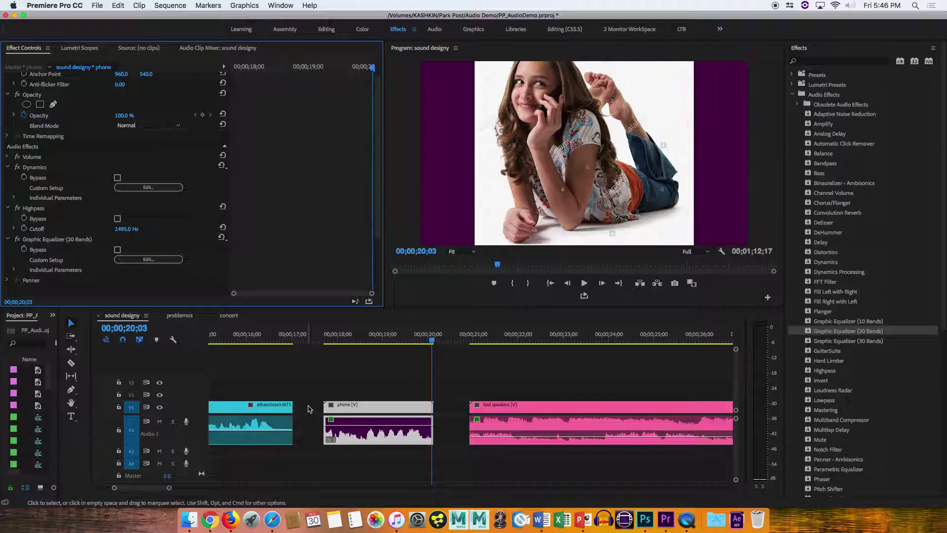
Play the phone clip from its start to hear the boosted mid bands
click(325, 336)
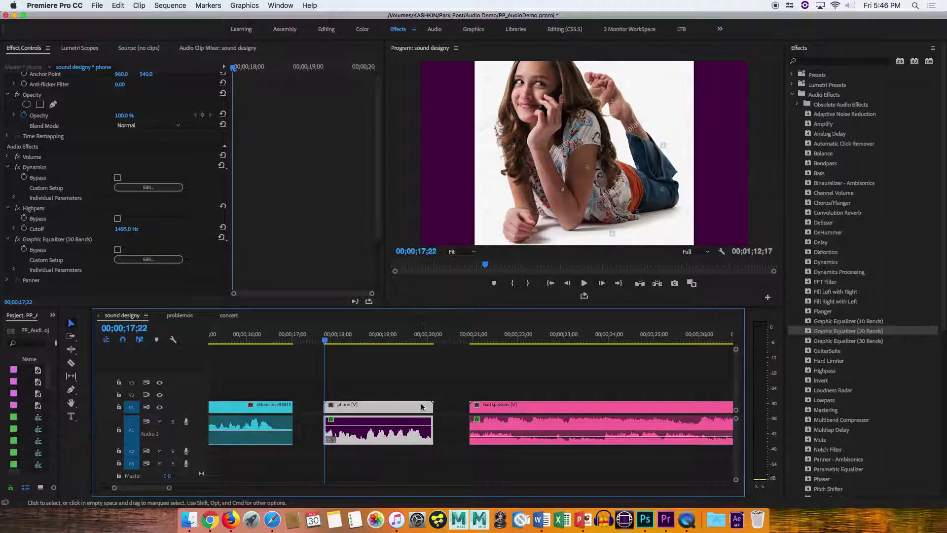
key(space)
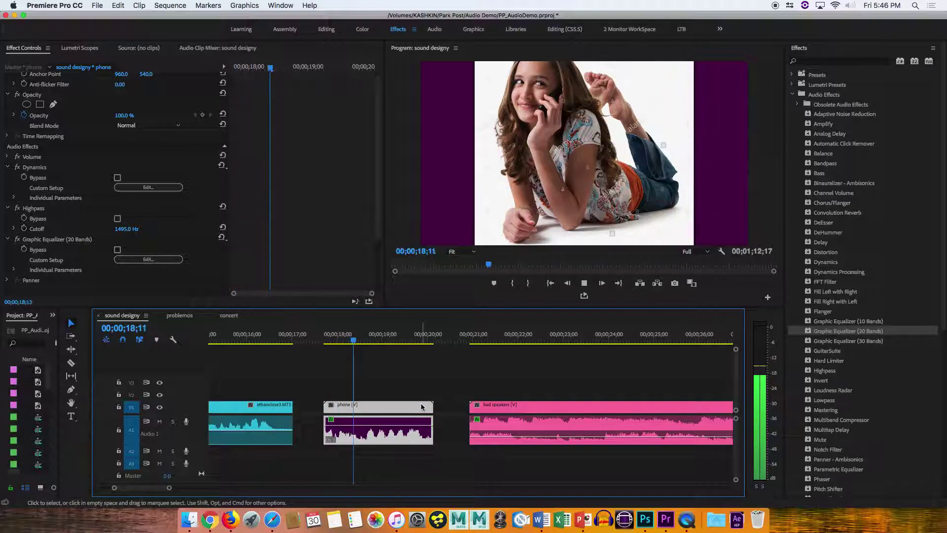
key(space)
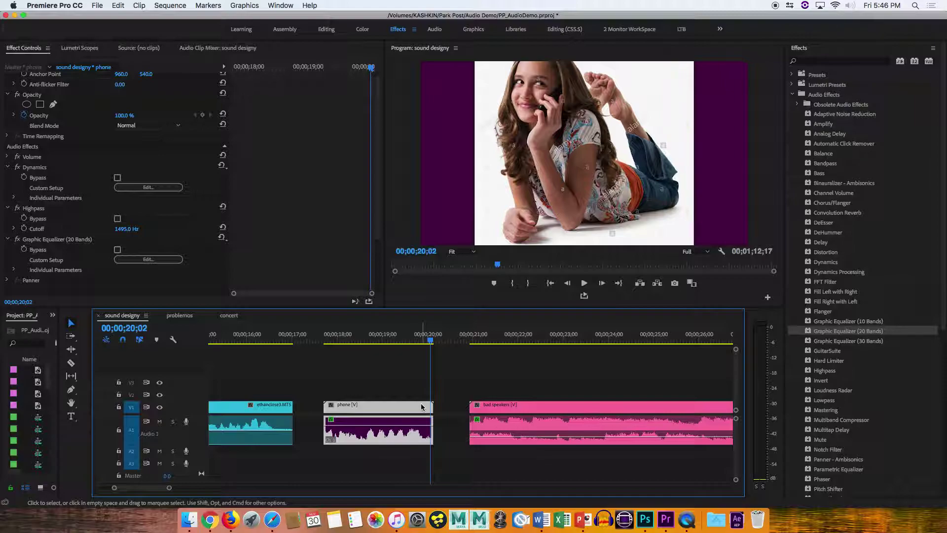
Apply a Parametric Equalizer to the phone clip and raise band 3 to about 24.3 dB at 804 Hz
drag(838, 469, 375, 429)
scroll(109, 272, down, 3)
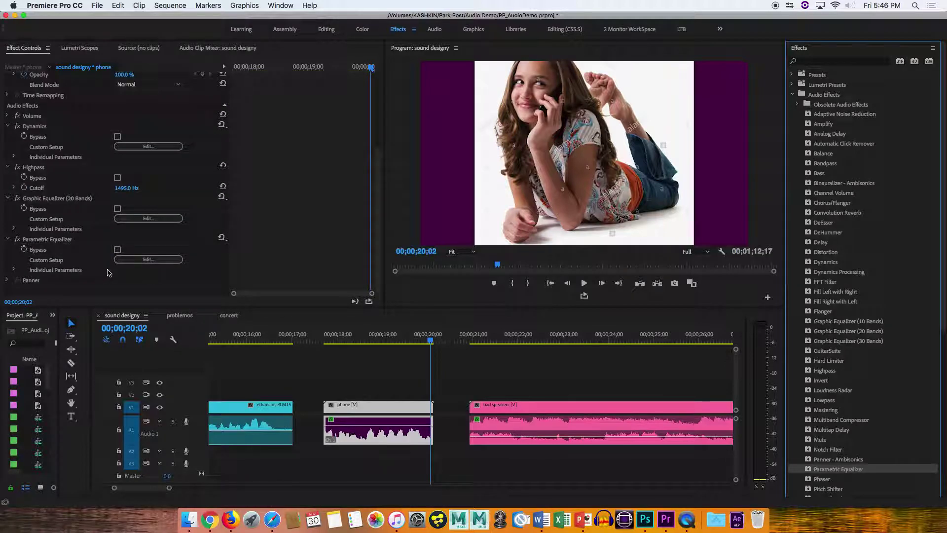
click(144, 259)
drag(485, 223, 486, 201)
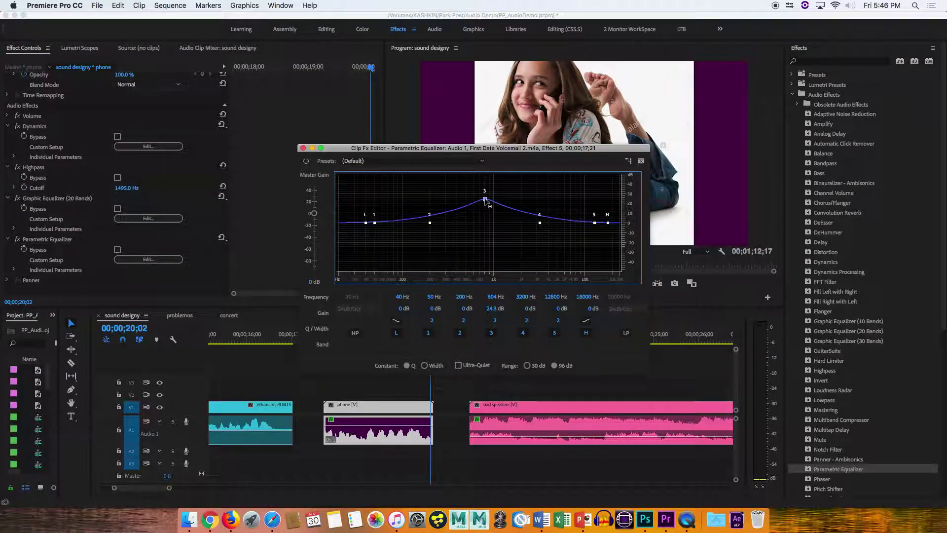
click(302, 148)
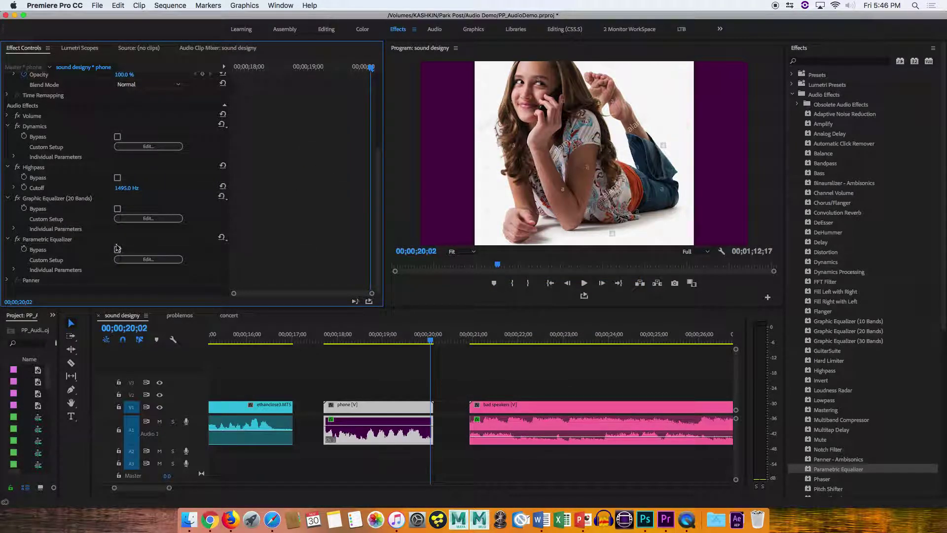
Bypass the phone clip's Graphic Equalizer (20 Bands) and play the clip to check the Parametric Equalizer's boost
click(118, 208)
click(120, 217)
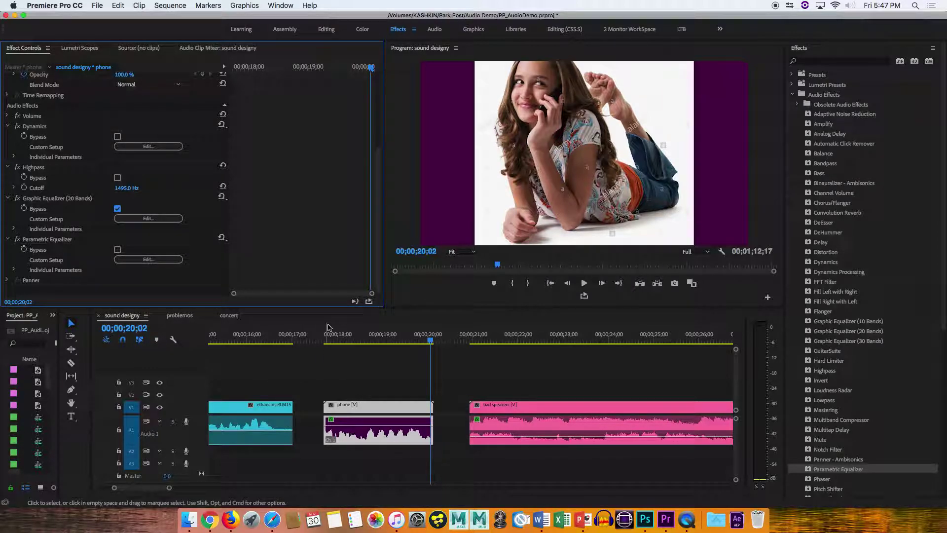
click(325, 341)
key(space)
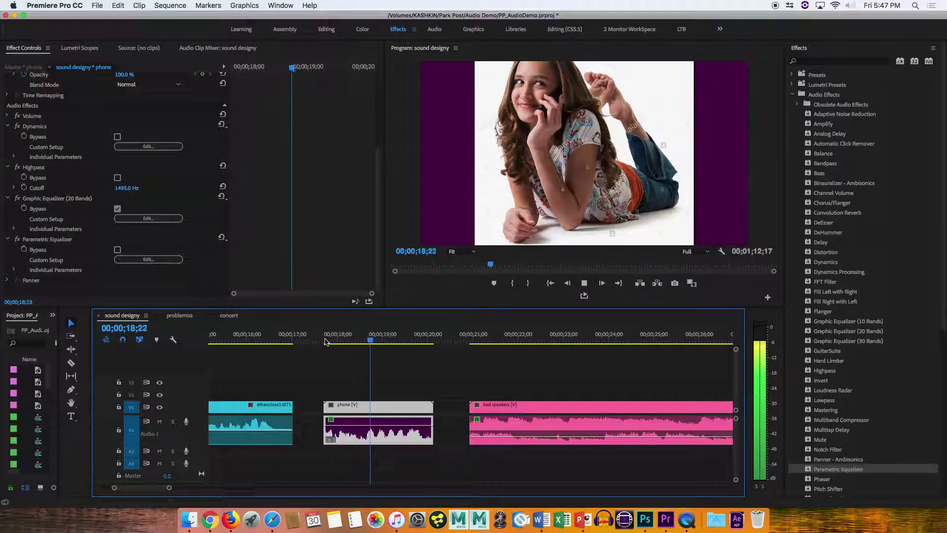
key(space)
click(129, 259)
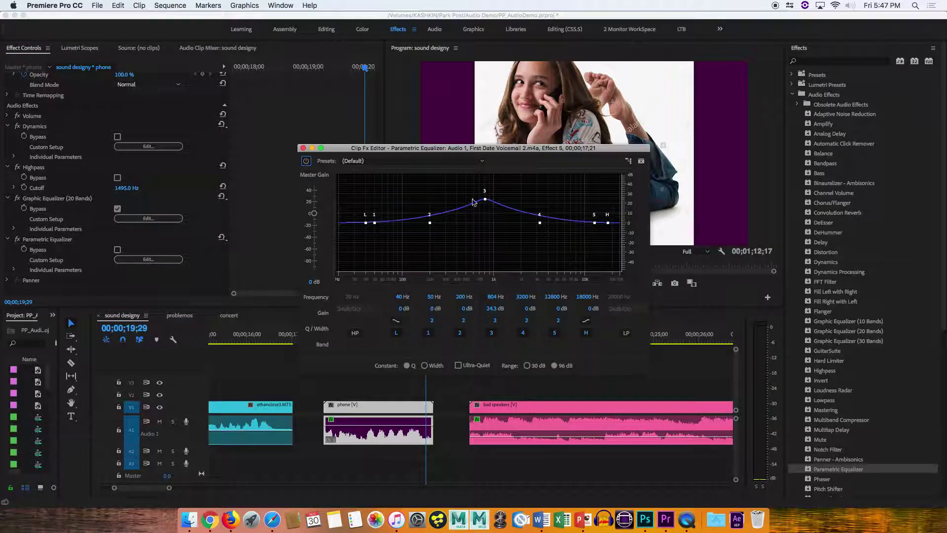
click(303, 148)
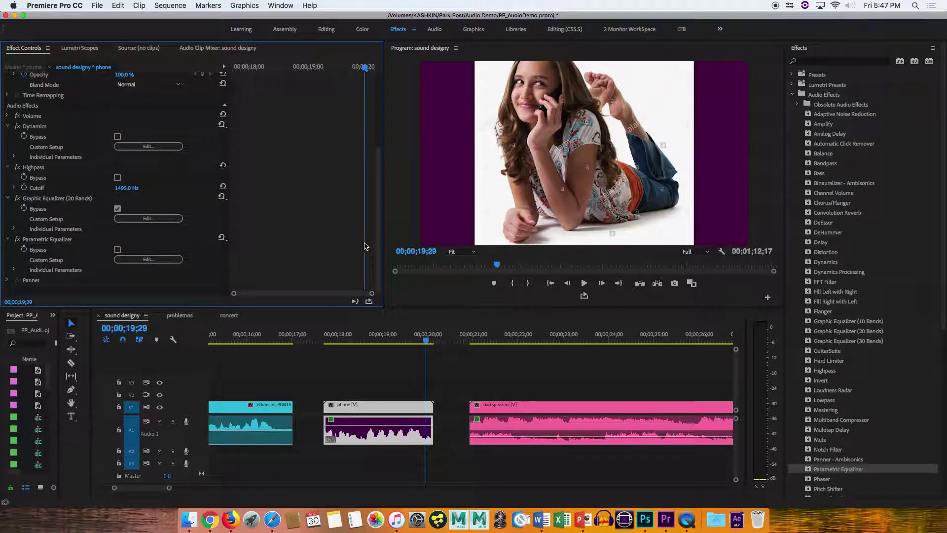
Bypass the Highpass and Parametric Equalizer, play the phone clip for comparison, and turn both effects back on
click(118, 177)
click(117, 249)
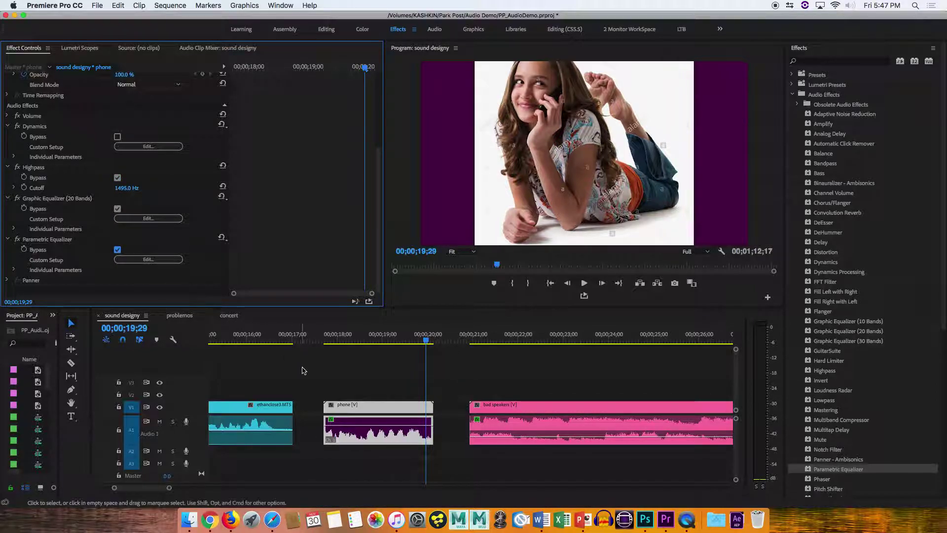
click(258, 325)
key(Up)
key(space)
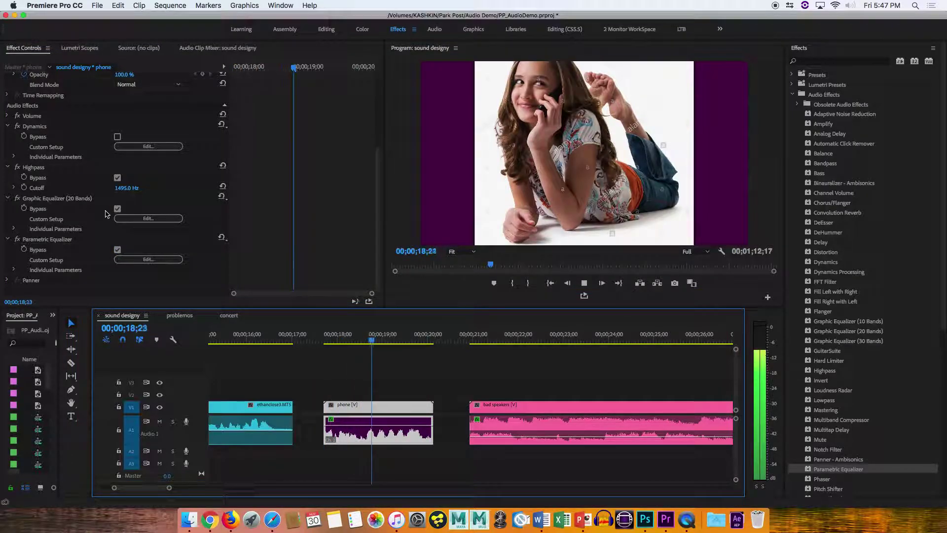
key(space)
click(118, 177)
click(117, 250)
Play the phone clip from its start with the Highpass and Parametric Equalizer active
click(324, 339)
key(space)
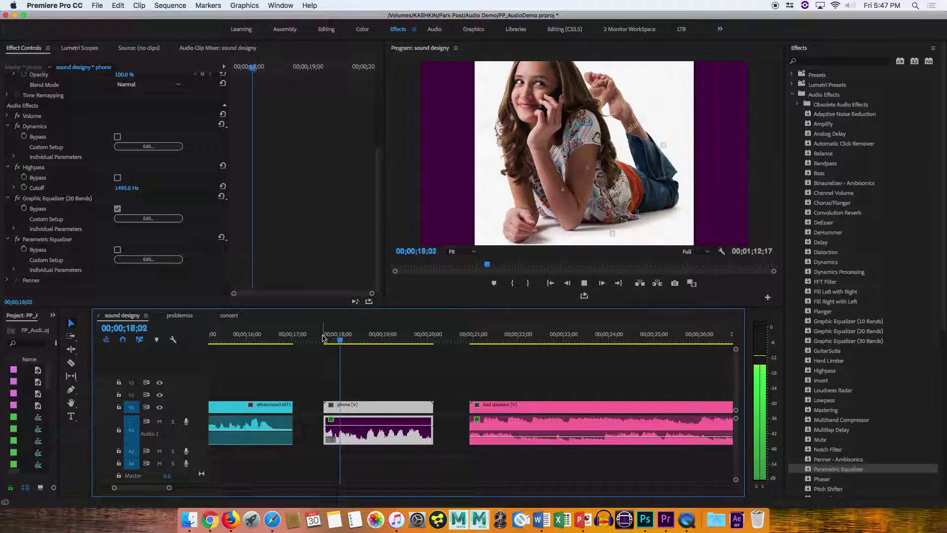
key(space)
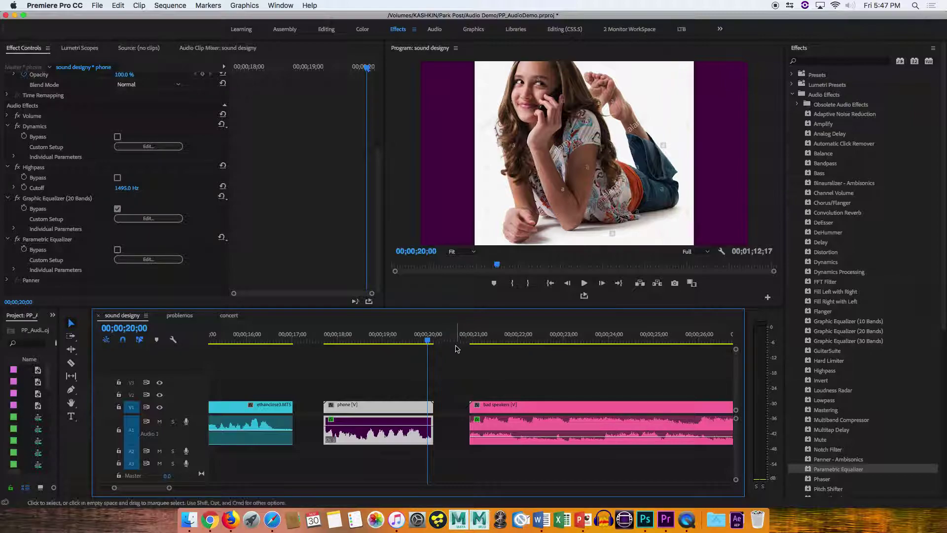
Play the opening of the bad speakers clip and return the playhead to the clip's start at 00;00;20;28
click(474, 340)
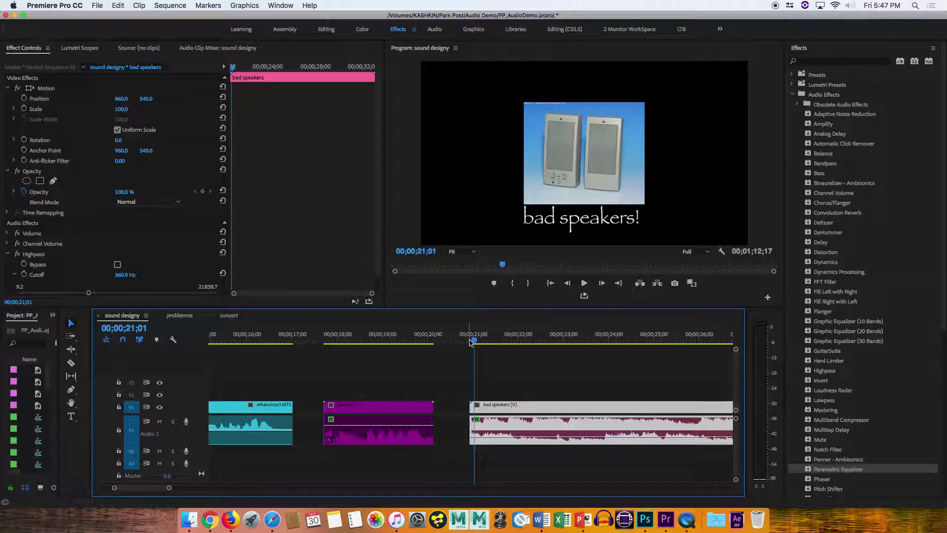
key(space)
key(space)
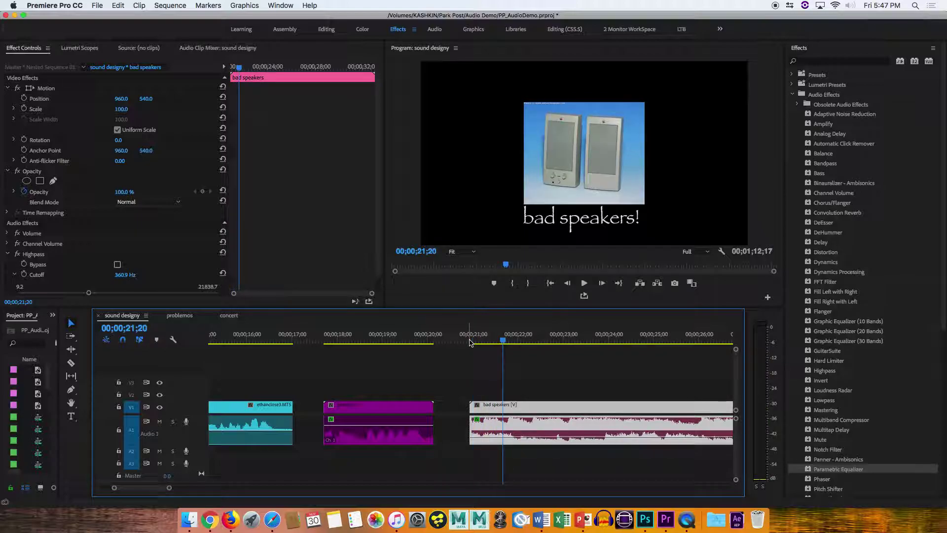
click(469, 340)
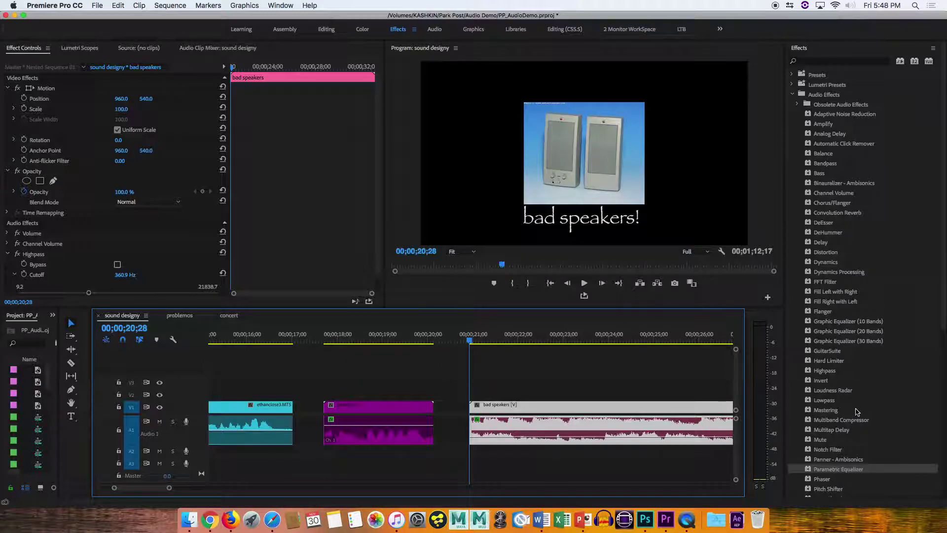
Apply a Parametric Equalizer to the bad speakers clip and bypass its Highpass effect
drag(872, 469, 622, 420)
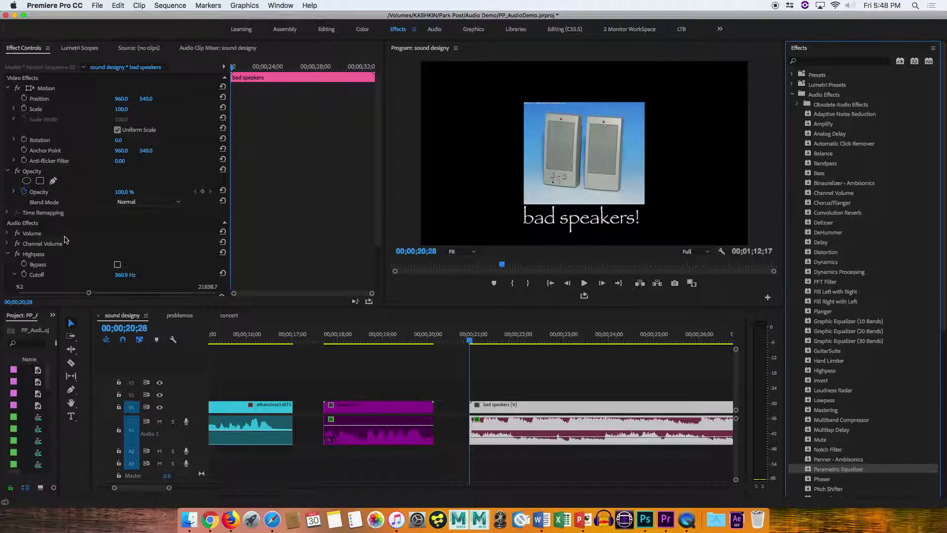
scroll(88, 257, down, 2)
scroll(88, 256, down, 1)
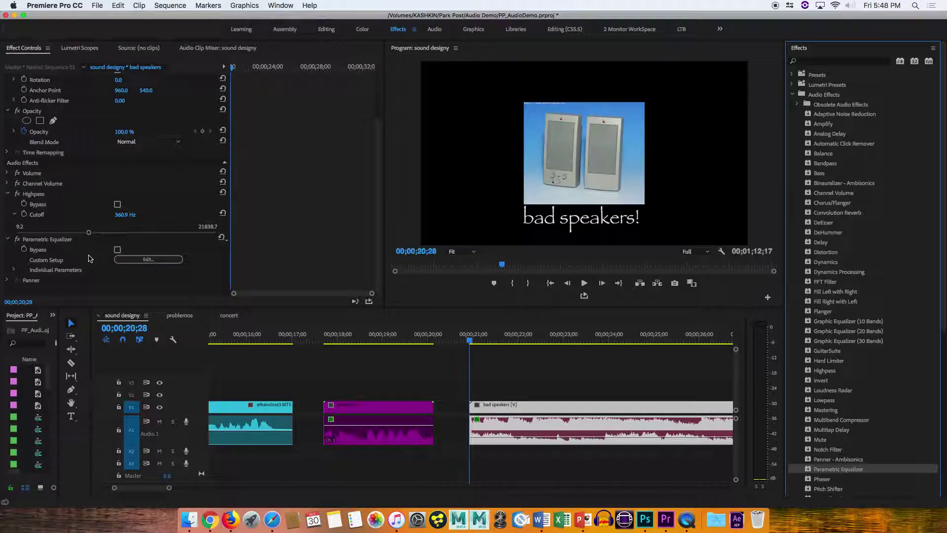
click(118, 205)
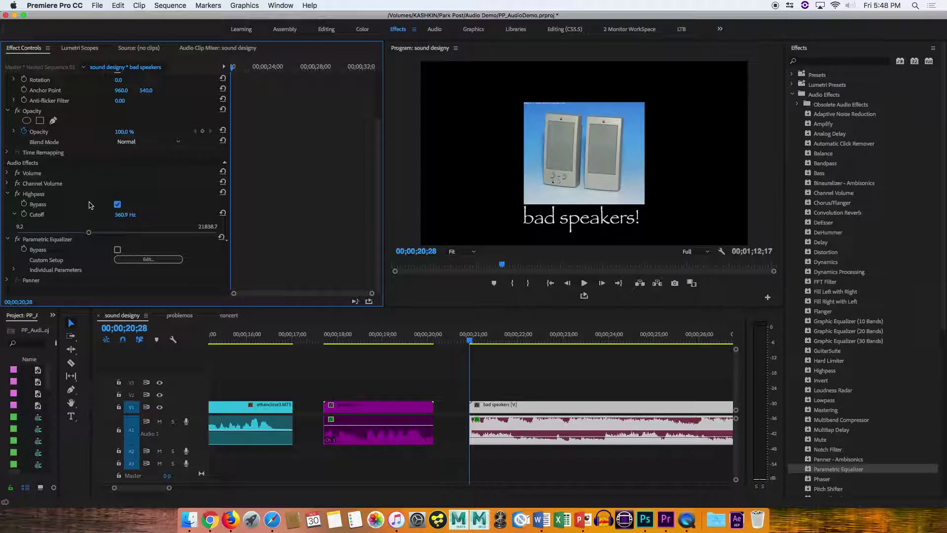
In the Parametric Equalizer, set low shelf to 42 Hz, -21.7 dB, band 1 to 76 Hz, -26.8 dB, band 3 to 381 Hz, 9.6 dB; play the clip
click(145, 259)
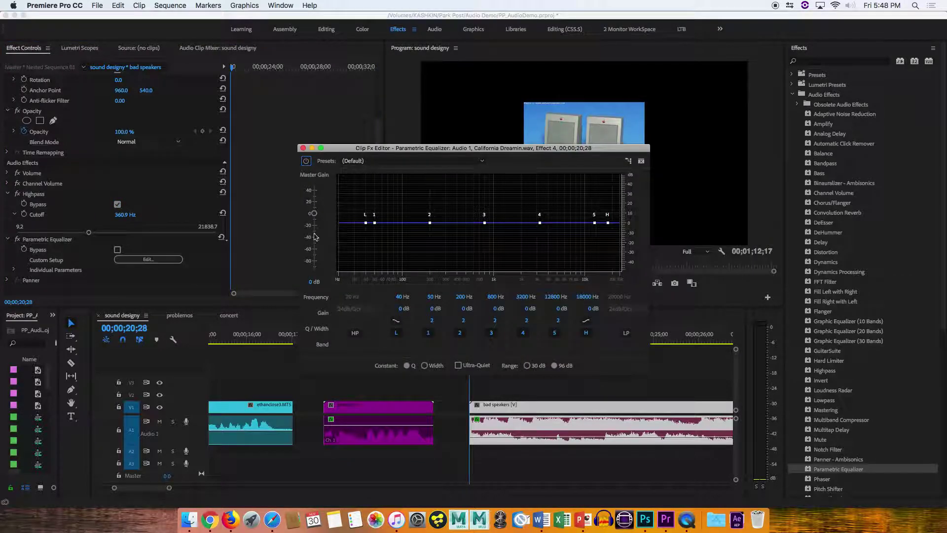
drag(365, 222, 391, 250)
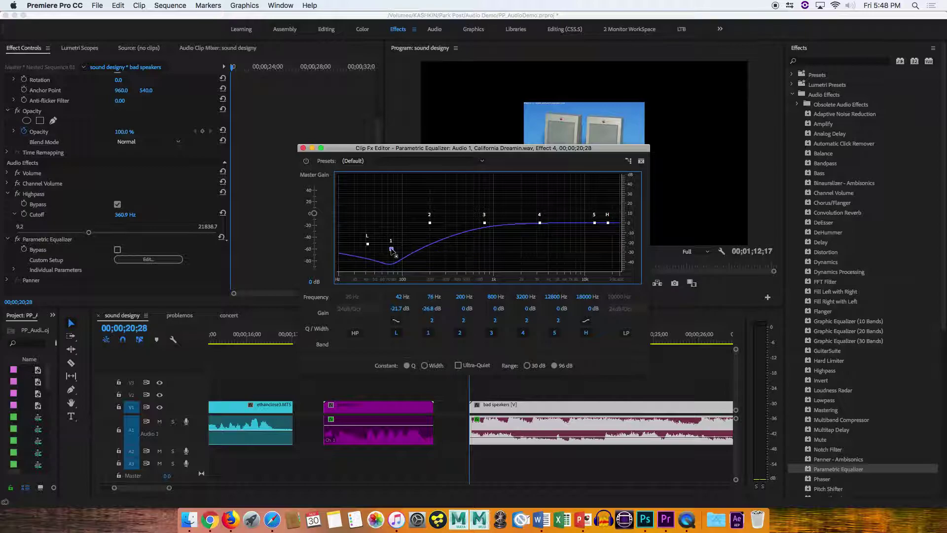
drag(484, 223, 455, 213)
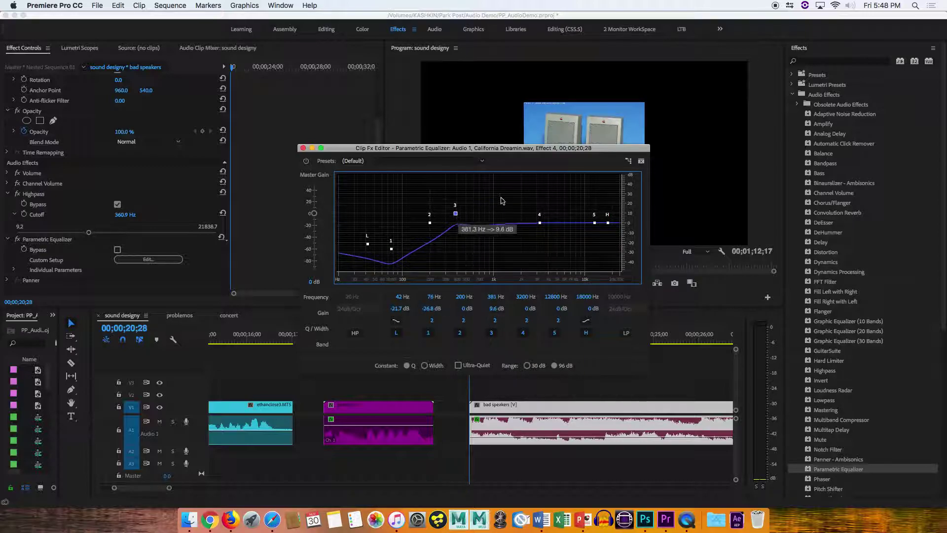
click(302, 148)
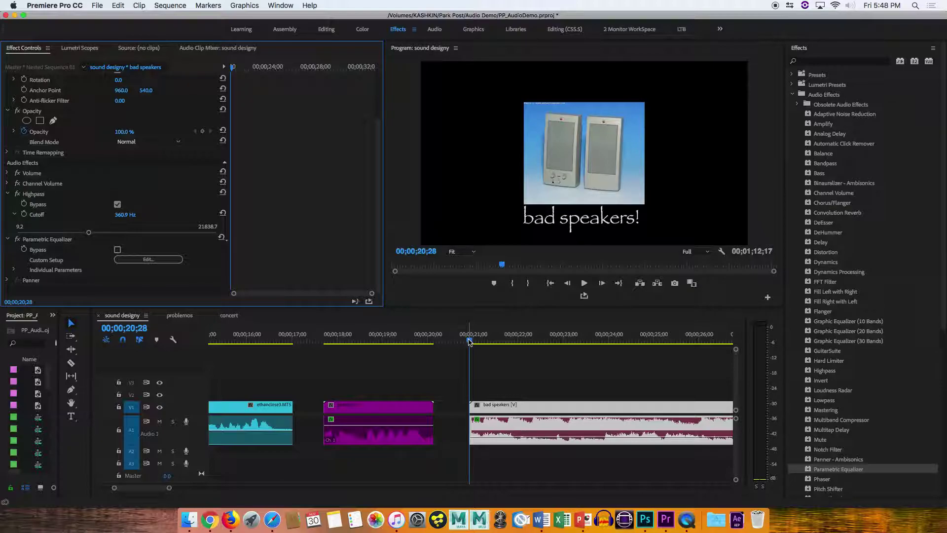
key(space)
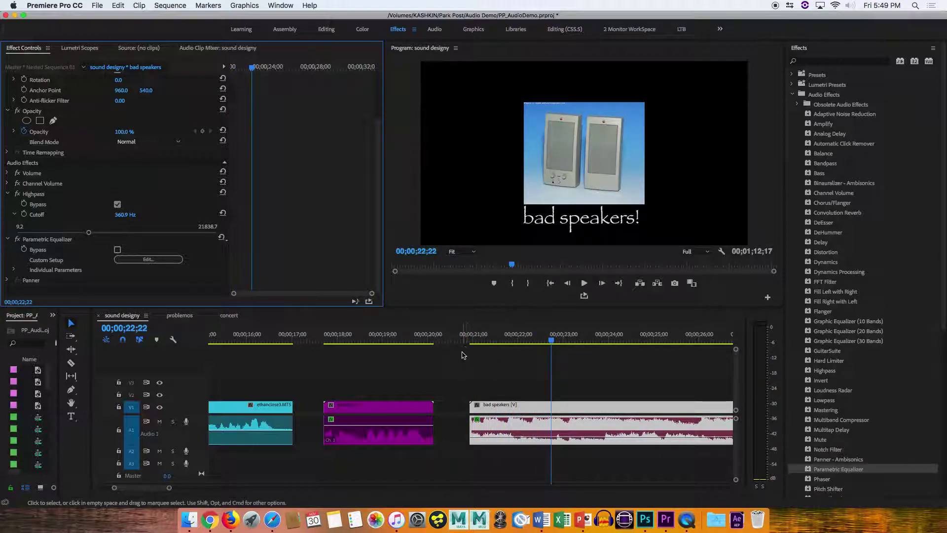
Re-enable the bad speakers clip's Highpass, set its cutoff to 693.6 Hz during playback, and return the playhead to the clip's start
click(117, 204)
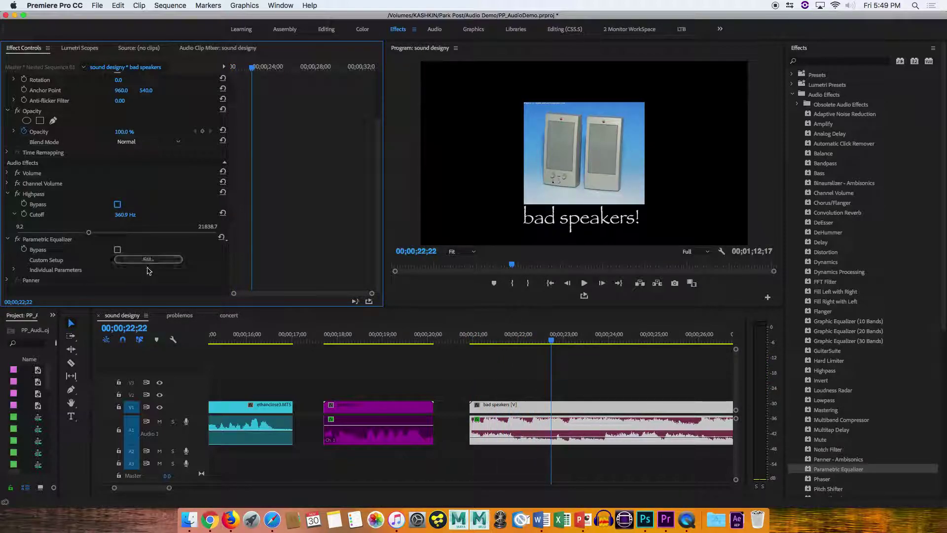
drag(89, 232, 75, 232)
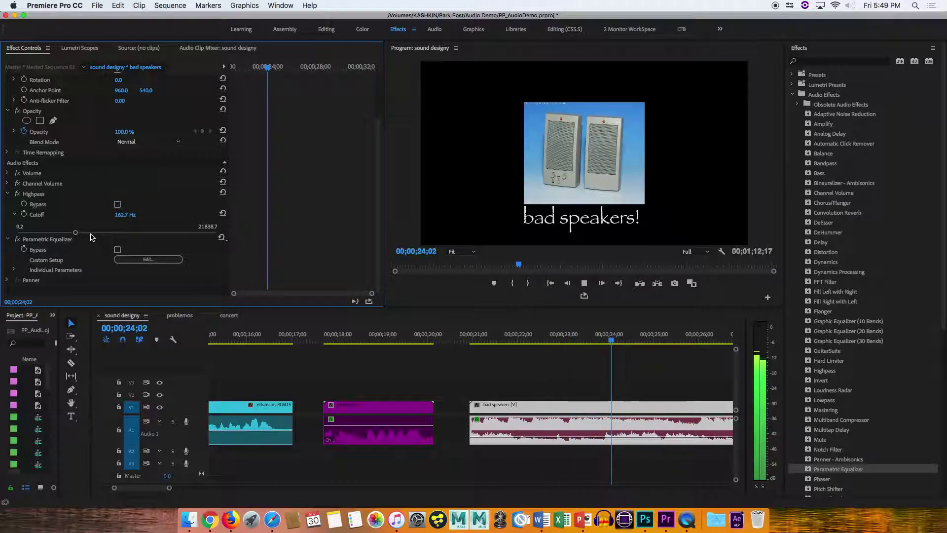
drag(75, 232, 100, 239)
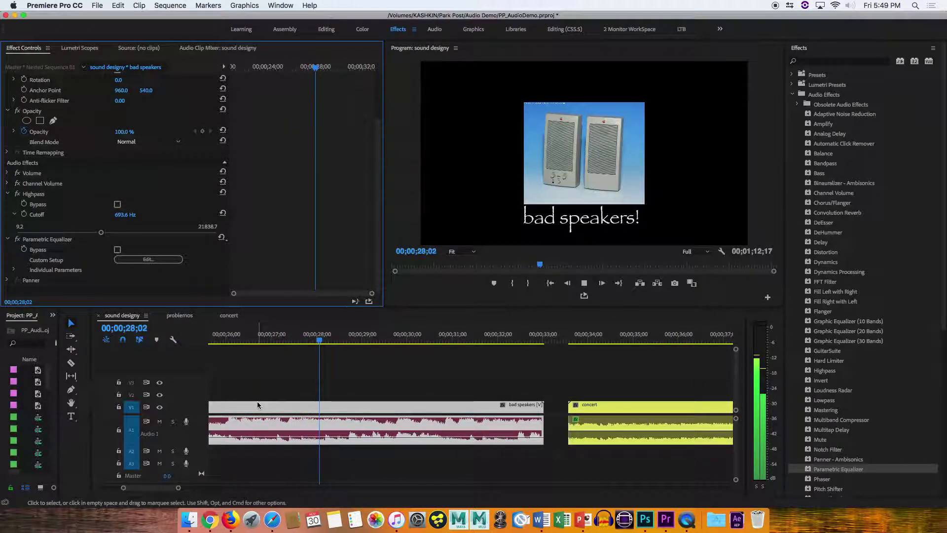
key(space)
scroll(252, 396, left, 6)
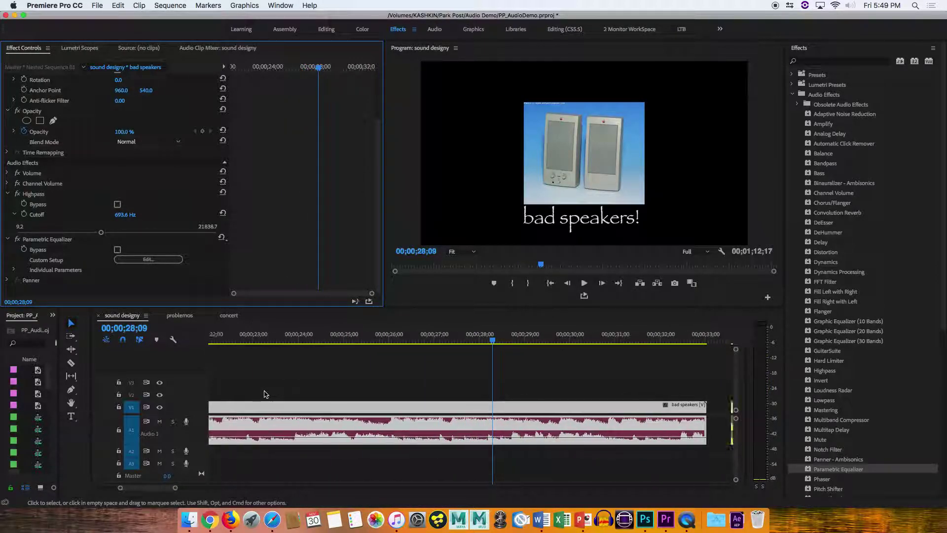
click(264, 344)
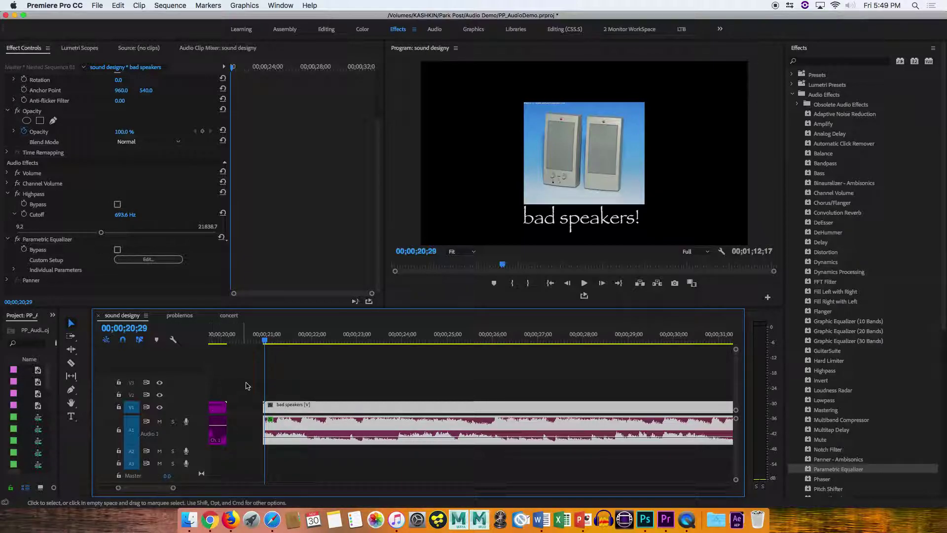
Move the playhead to the start of the concert clip at 00;00;33;20, select its audio, and play its opening
scroll(256, 384, left, 2)
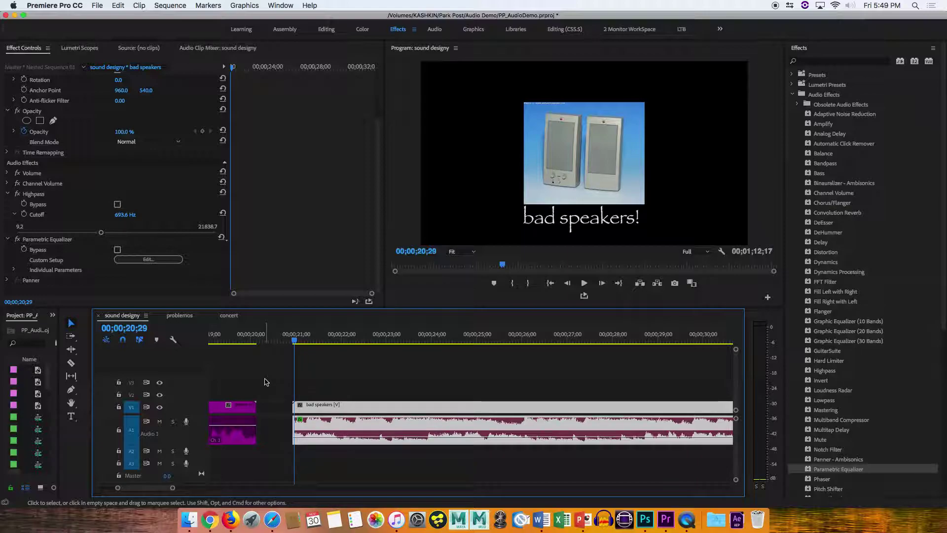
scroll(266, 382, right, 10)
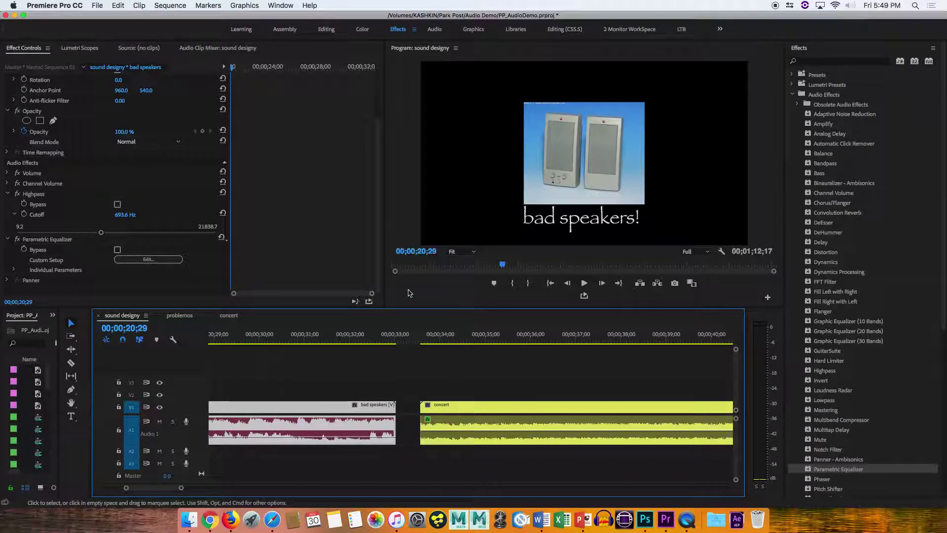
click(424, 339)
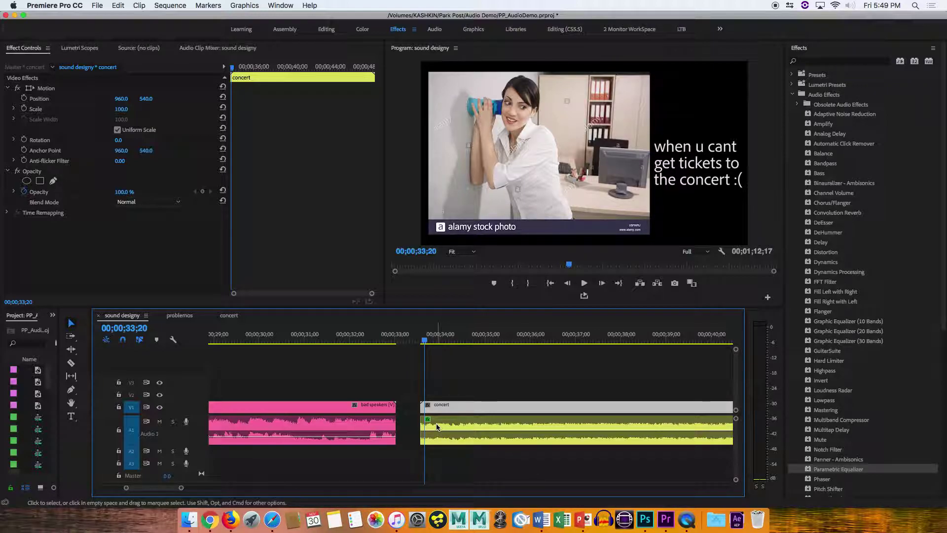
click(436, 427)
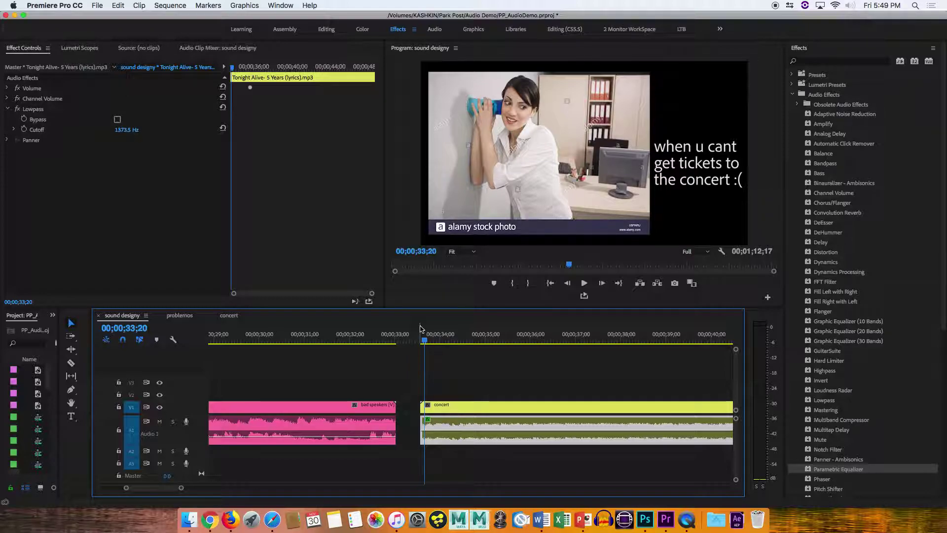
key(space)
key(space)
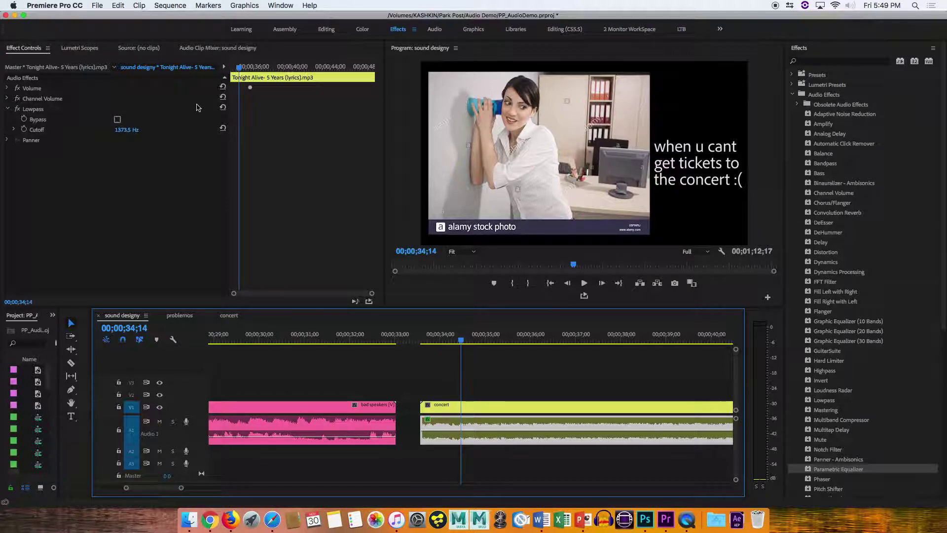
Bypass the Lowpass on the concert audio and play the clip from its start for comparison
click(118, 119)
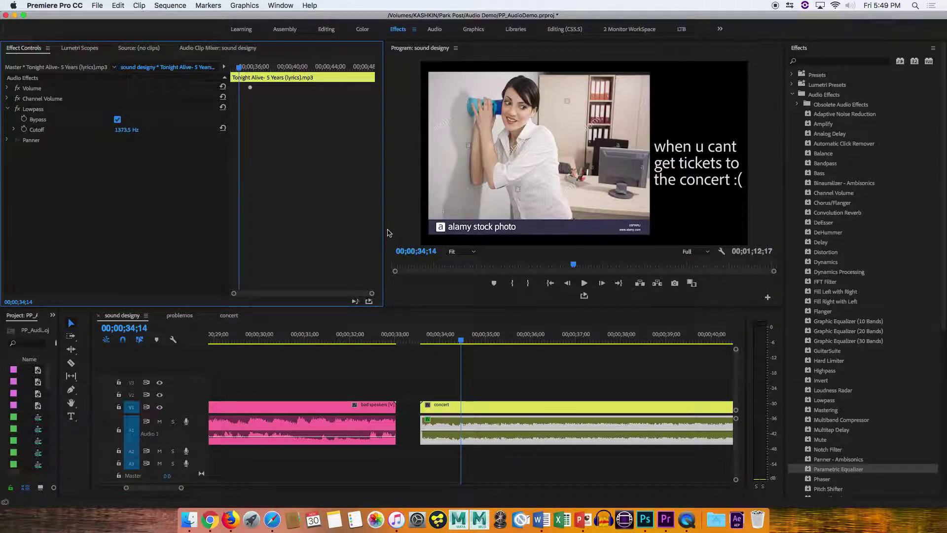
drag(418, 340, 426, 341)
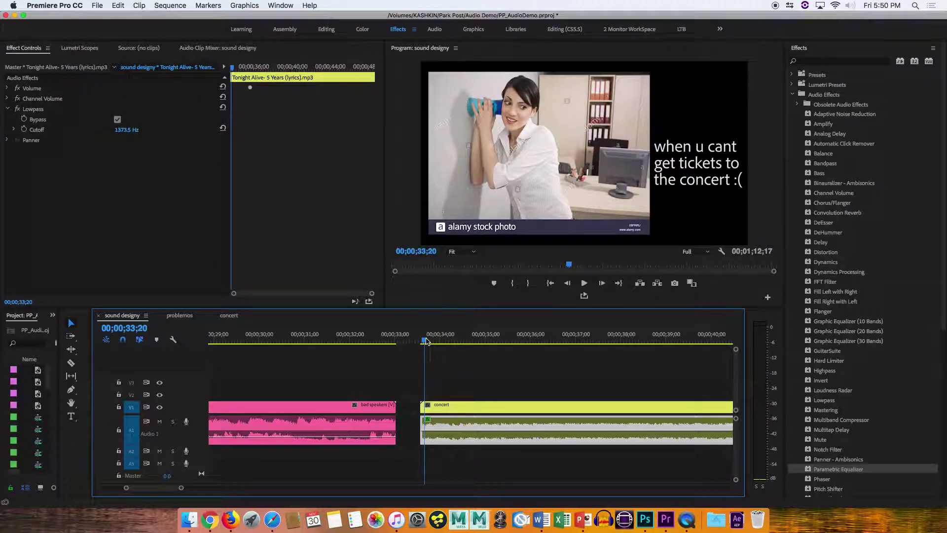
key(space)
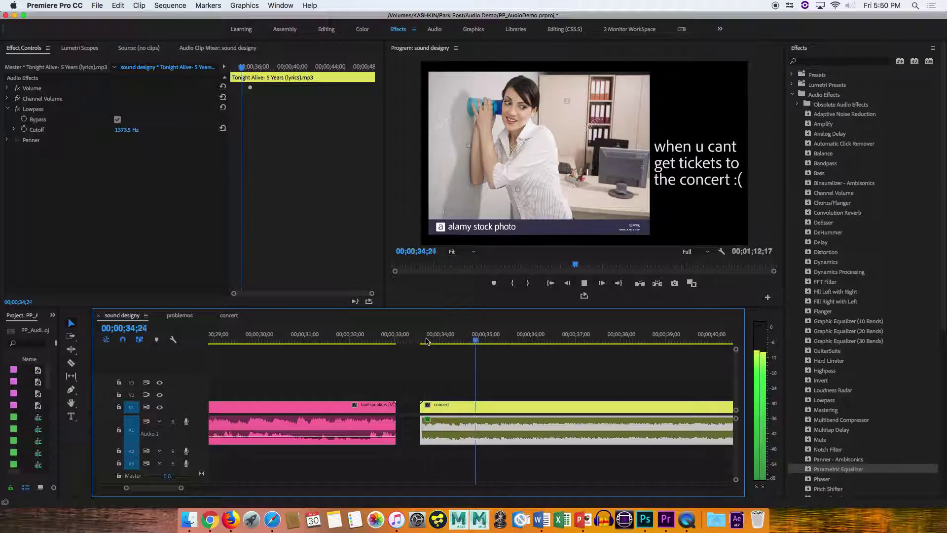
key(space)
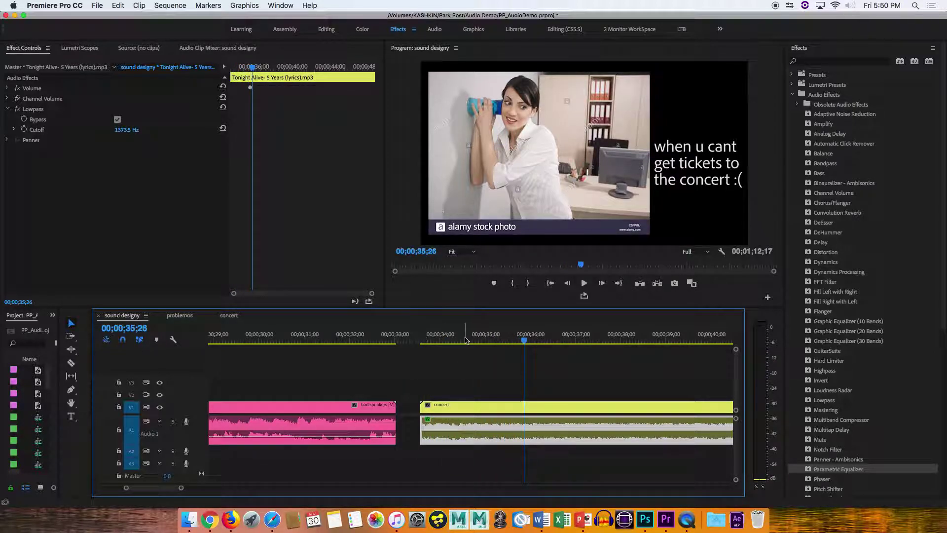
Re-enable the concert audio's Lowpass, set its cutoff to 1999.5 Hz, and return the playhead to the clip's start
drag(423, 340, 426, 342)
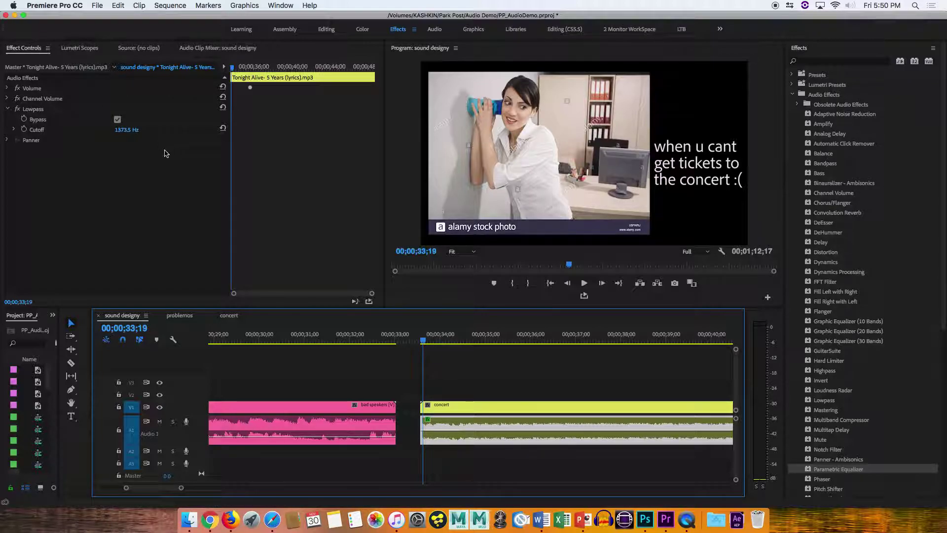
click(117, 119)
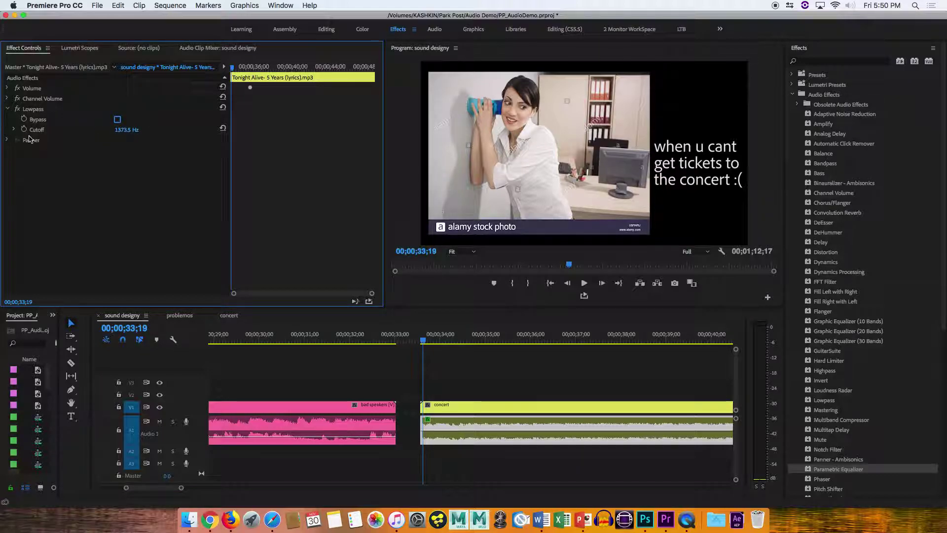
click(13, 129)
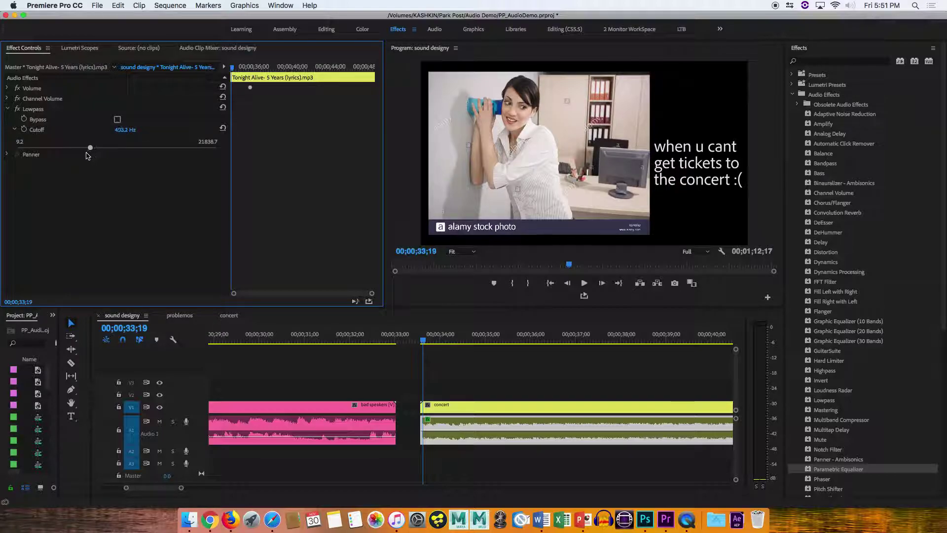
mouse_move(117, 147)
mouse_down()
mouse_move(155, 147)
mouse_move(59, 154)
mouse_move(142, 154)
mouse_move(123, 164)
mouse_up()
drag(127, 161, 126, 164)
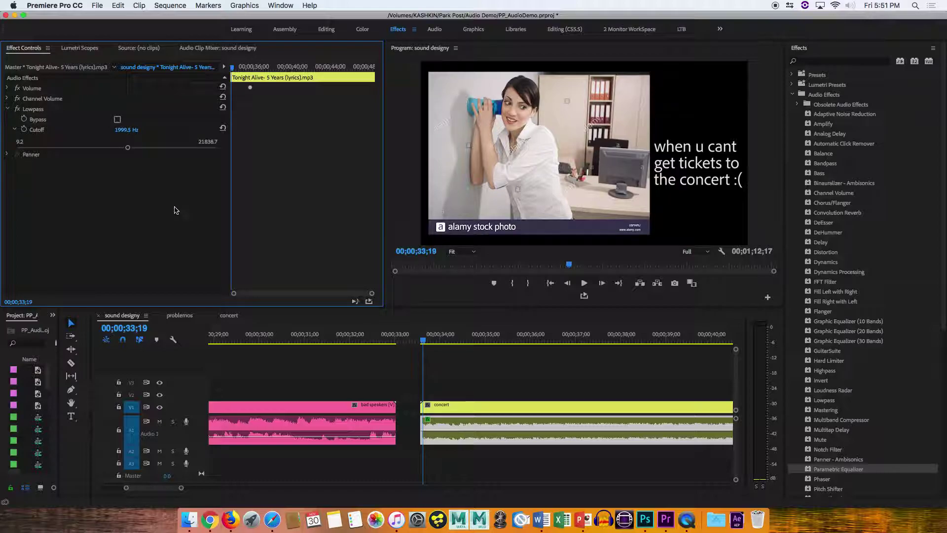
click(421, 341)
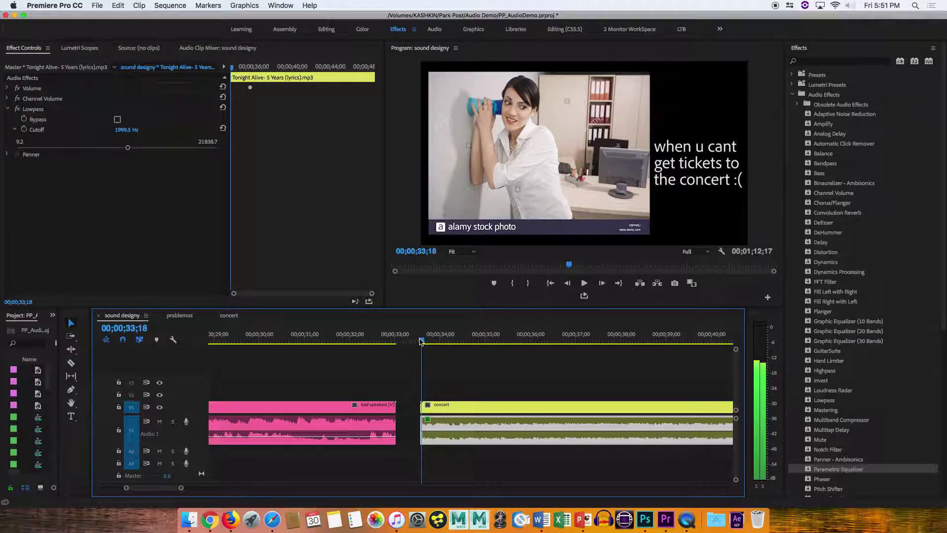
Compare the concert clip by playing its opening with the Lowpass bypassed and again with the Lowpass active
click(117, 120)
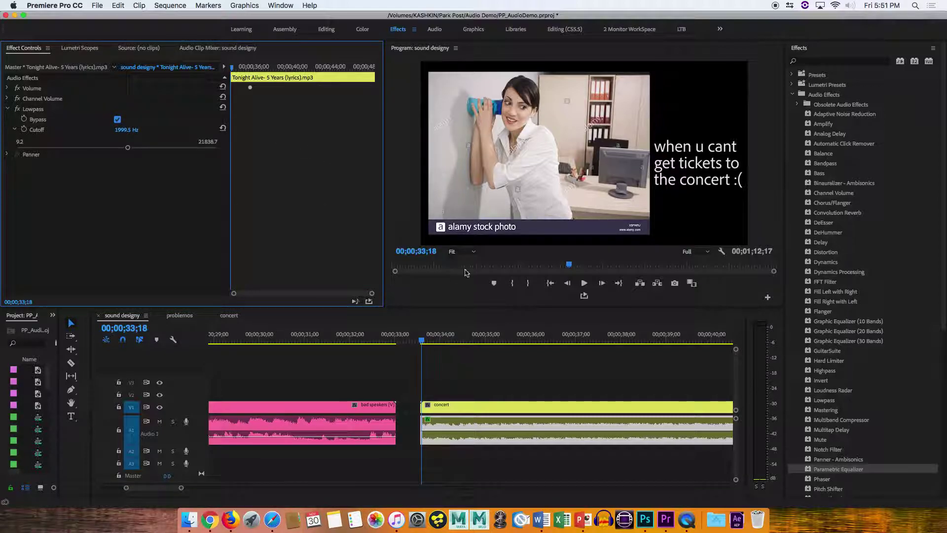
click(426, 340)
key(space)
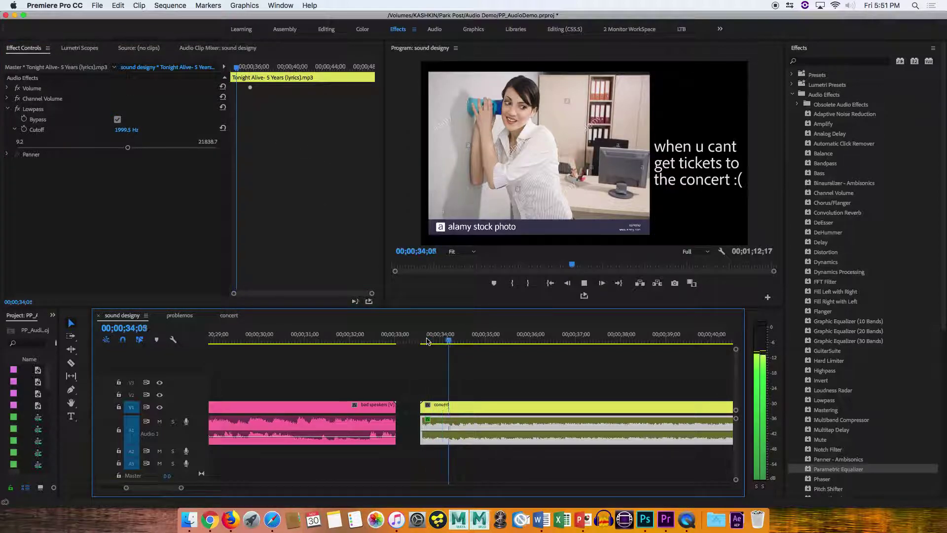
click(118, 120)
click(426, 340)
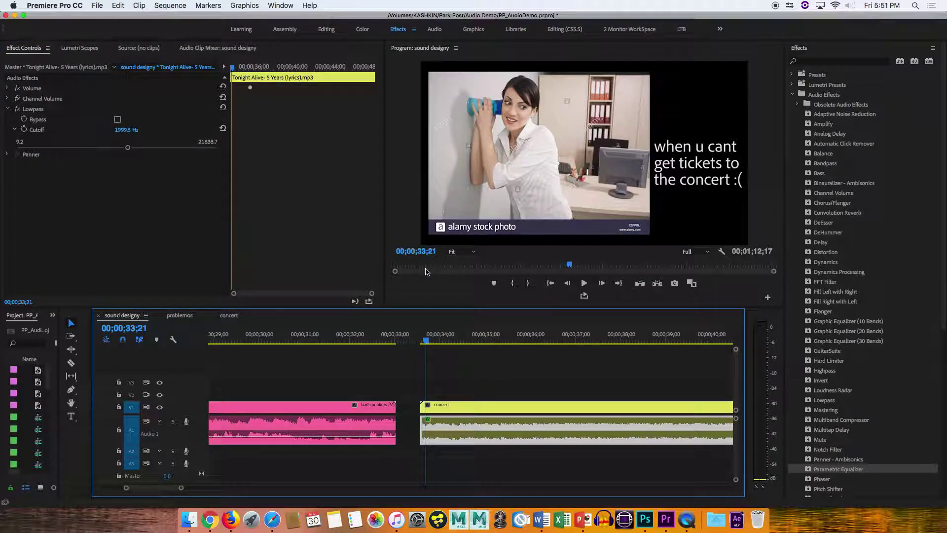
key(space)
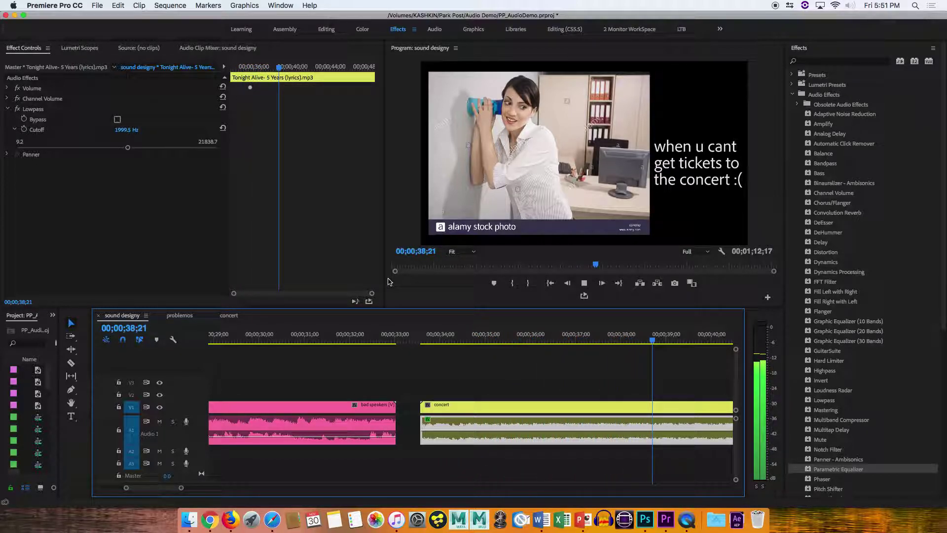
key(space)
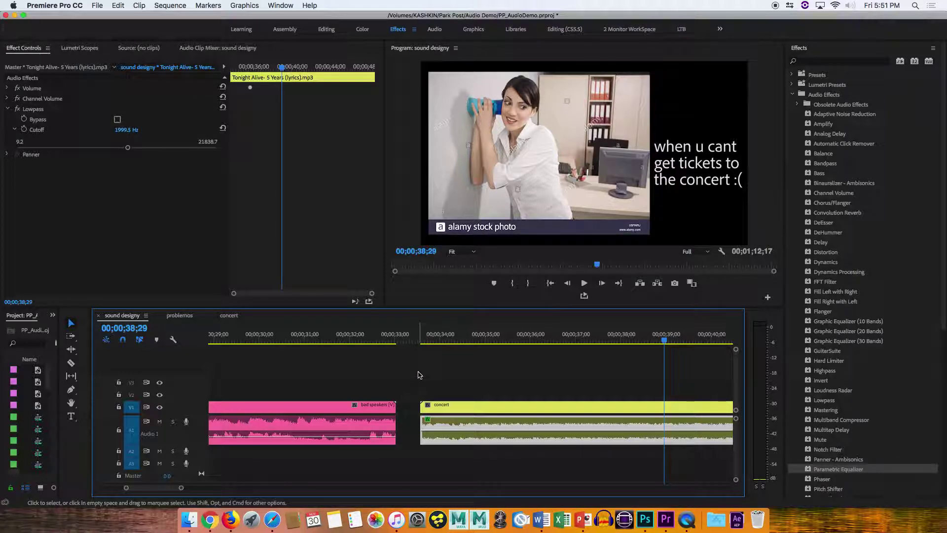
Move the playhead to the church-cathedral clip at 00;00;50;13, select its audio, and bypass its Surround Reverb
scroll(474, 419, right, 2)
scroll(494, 427, right, 10)
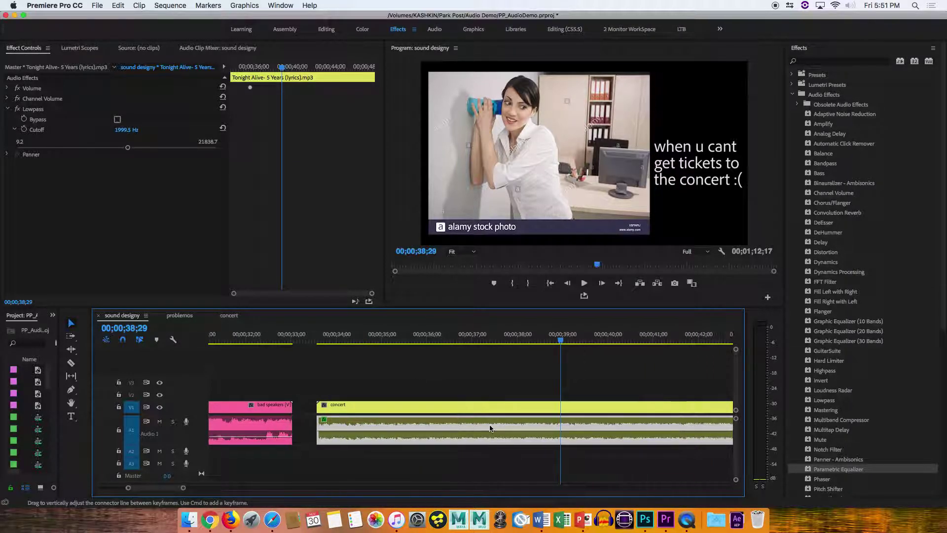
scroll(490, 427, right, 3)
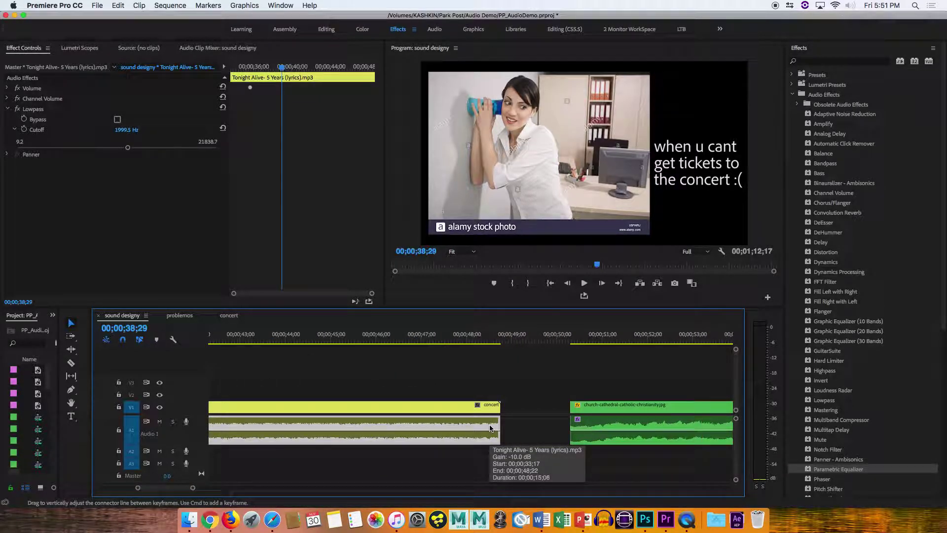
click(578, 335)
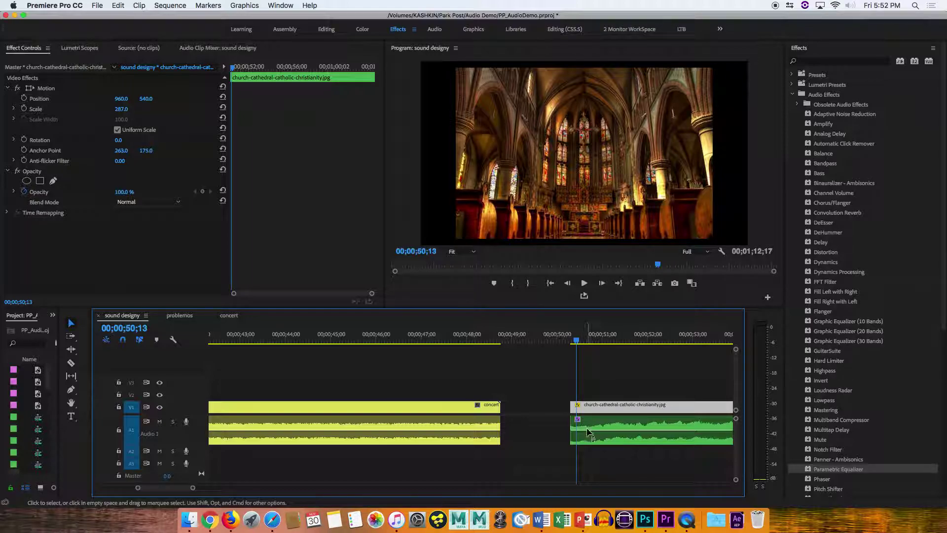
click(626, 435)
click(117, 120)
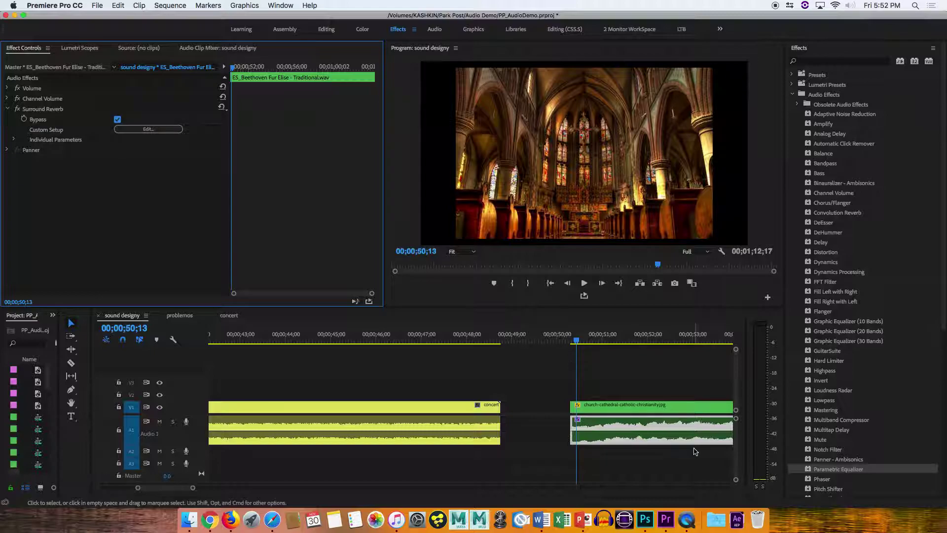
Play the opening seconds of the church-cathedral clip with the Surround Reverb bypassed
click(590, 344)
key(space)
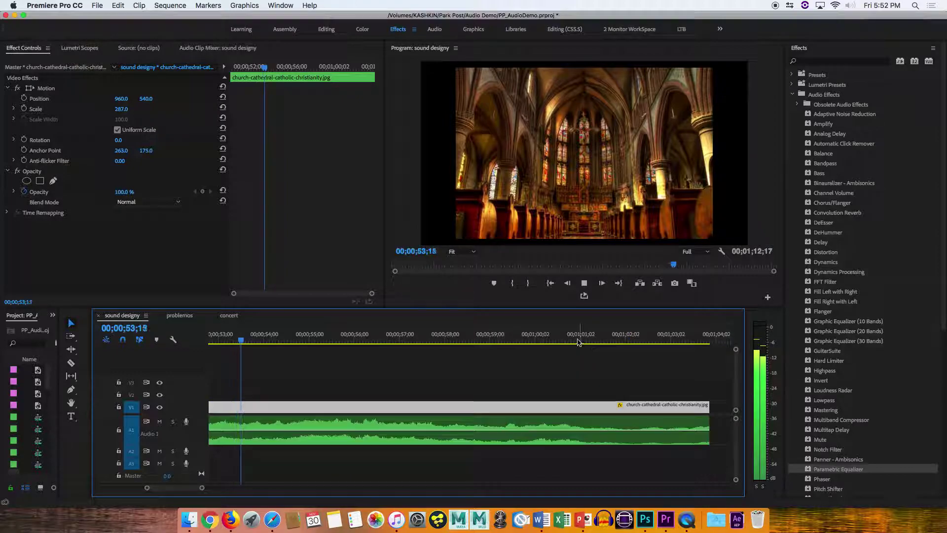
key(space)
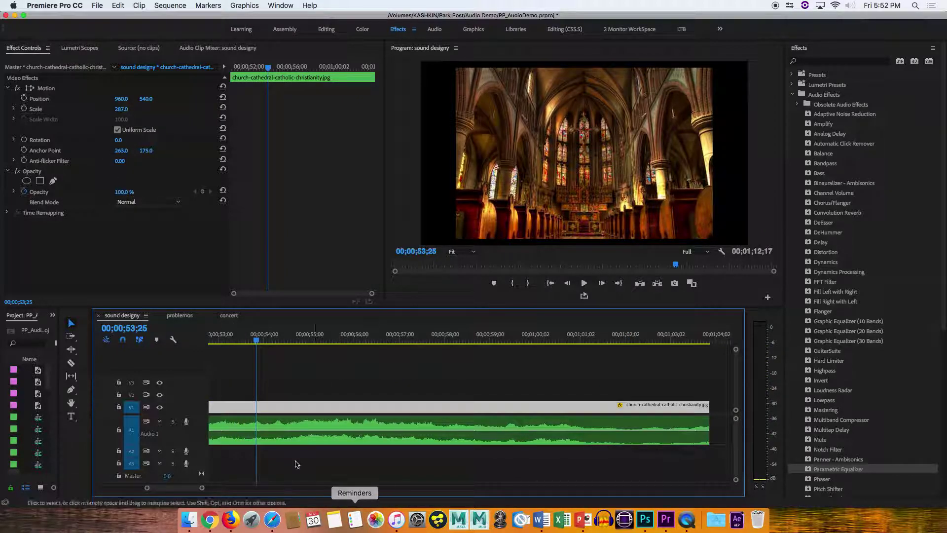
Select the church-cathedral clip's audio and set its Surround Reverb impulse to Cathedral
click(294, 428)
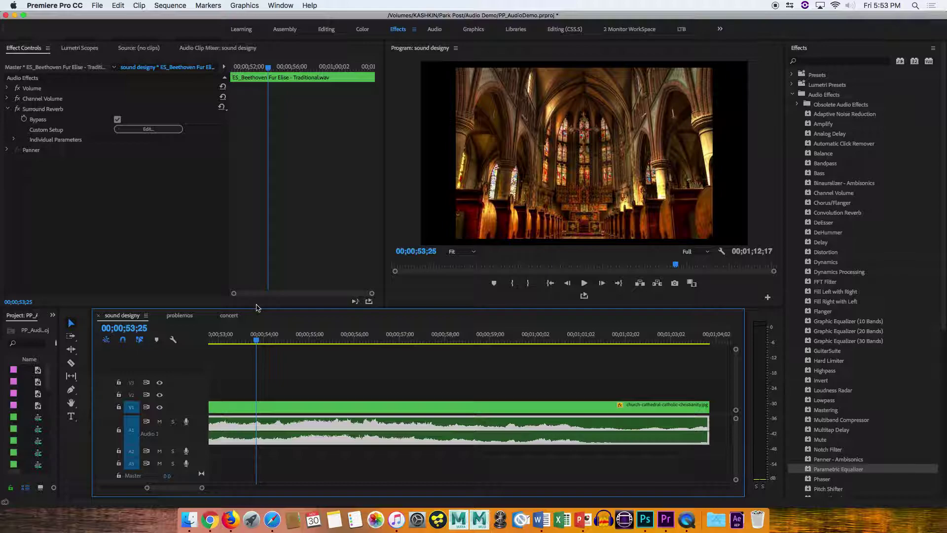
scroll(250, 402, down, 2)
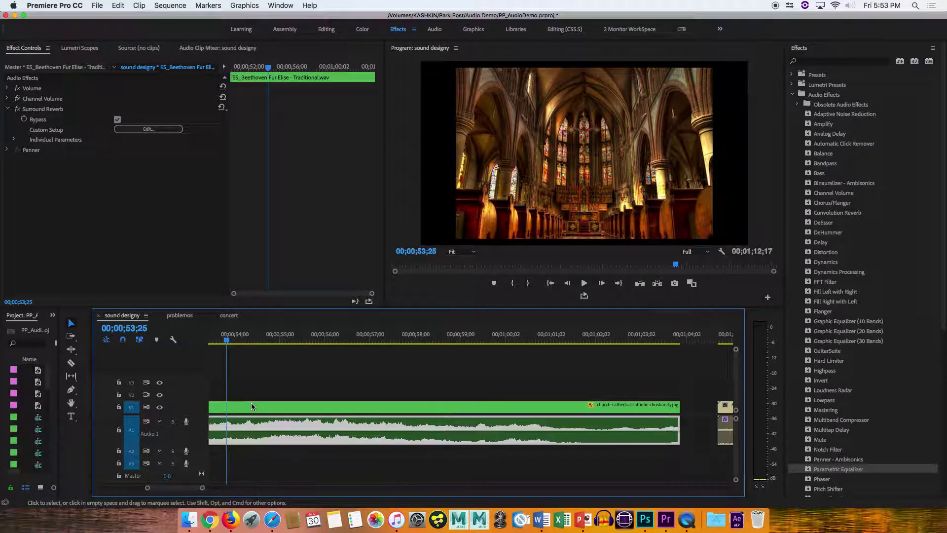
click(151, 129)
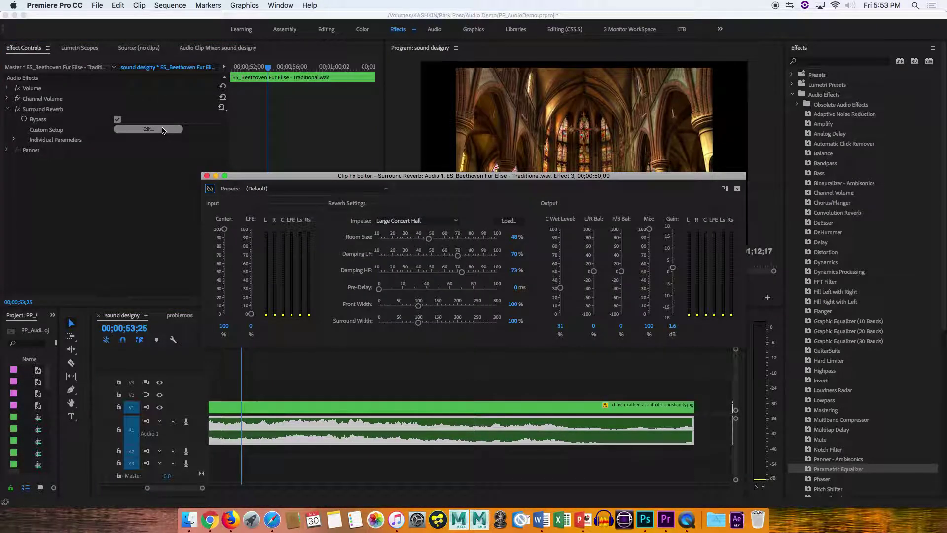
drag(307, 176, 290, 167)
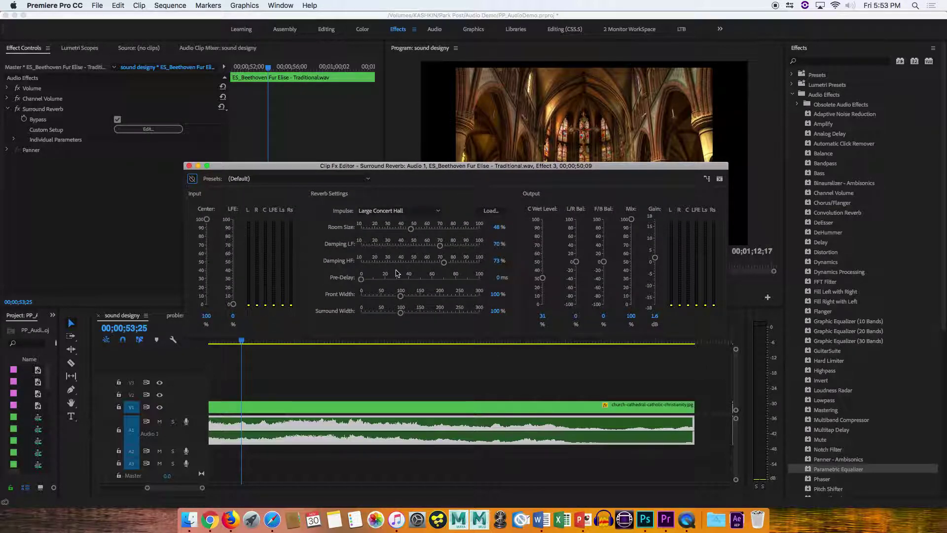
click(398, 211)
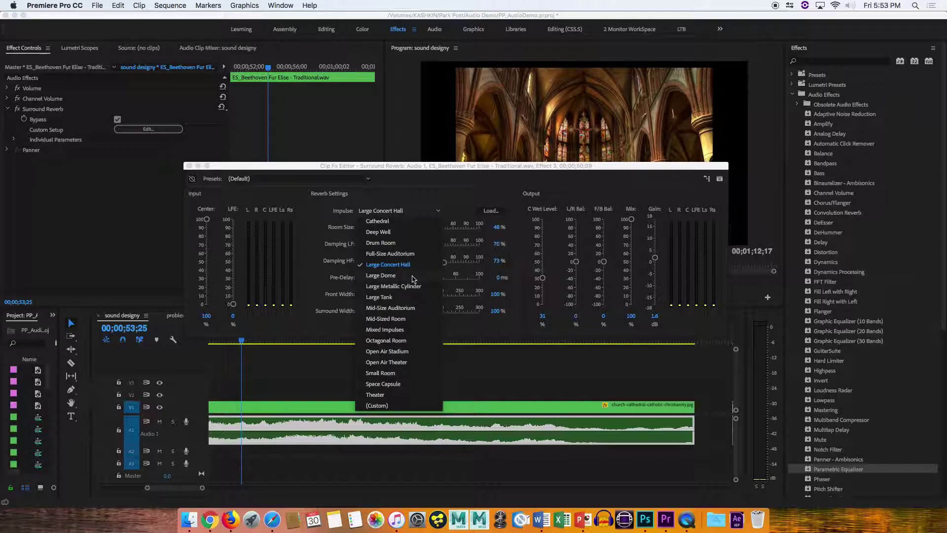
click(389, 222)
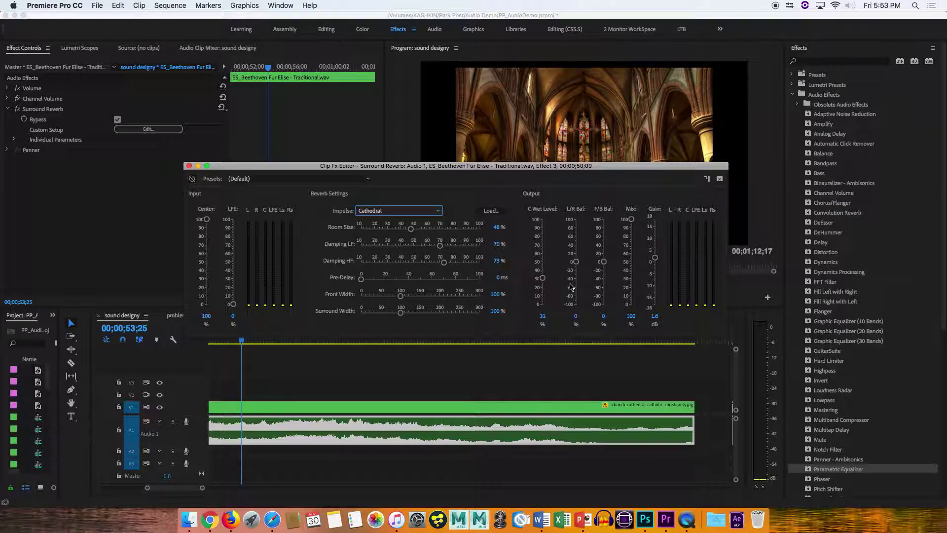
Try the Surround Reverb's C Wet Level at its extremes, settle on 40%, and close the effect editor
drag(543, 278, 491, 206)
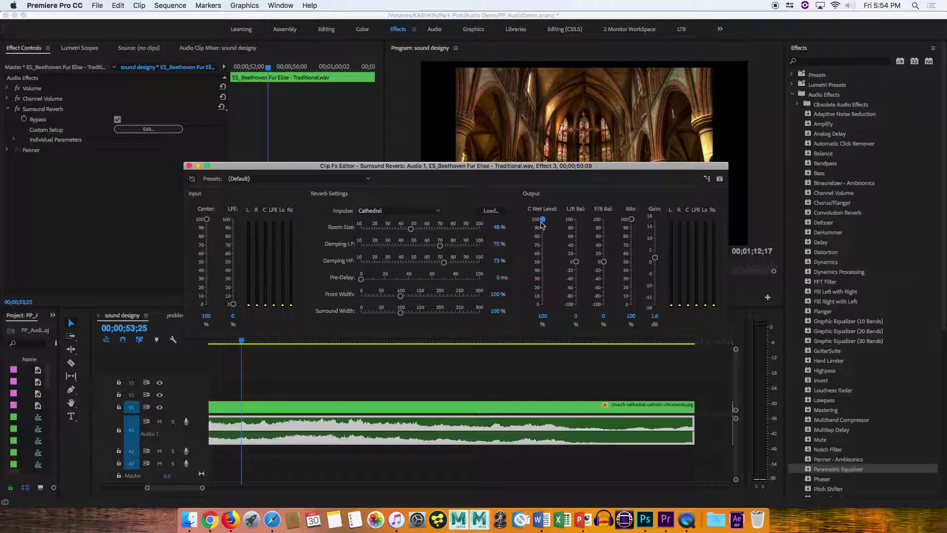
drag(542, 223, 552, 390)
drag(550, 395, 533, 279)
mouse_move(542, 279)
mouse_down()
mouse_move(545, 268)
mouse_move(539, 275)
mouse_up()
drag(542, 269, 546, 272)
click(189, 166)
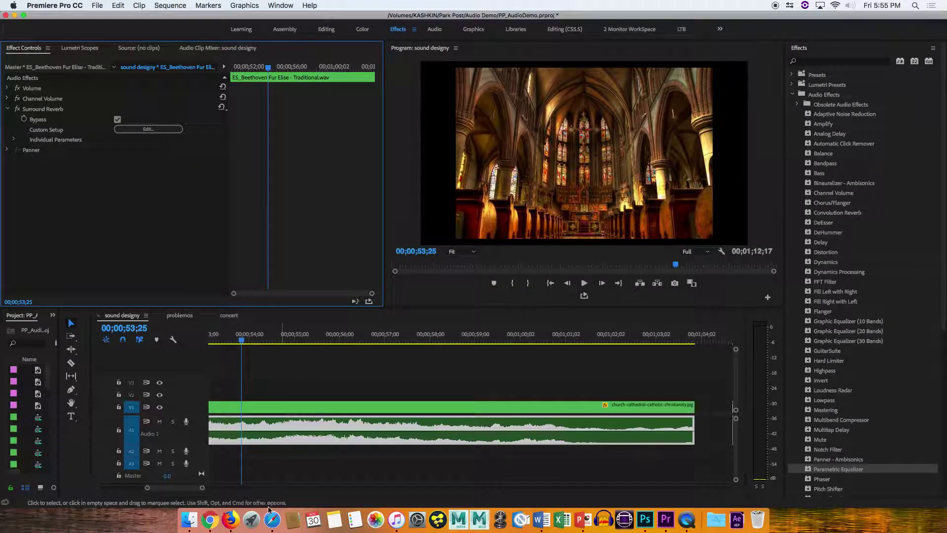
Turn off the Surround Reverb bypass and play the church-cathedral clip from near its start
click(117, 119)
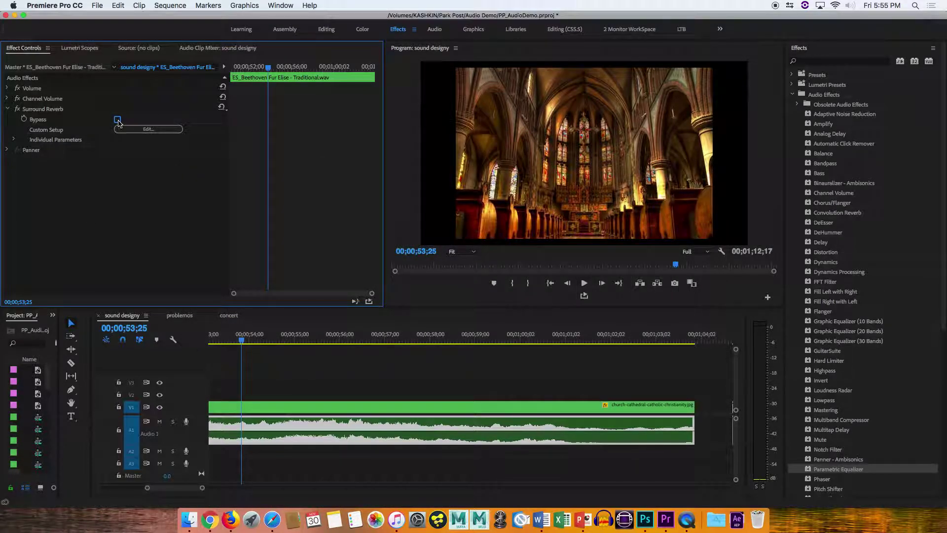
scroll(279, 369, down, 1)
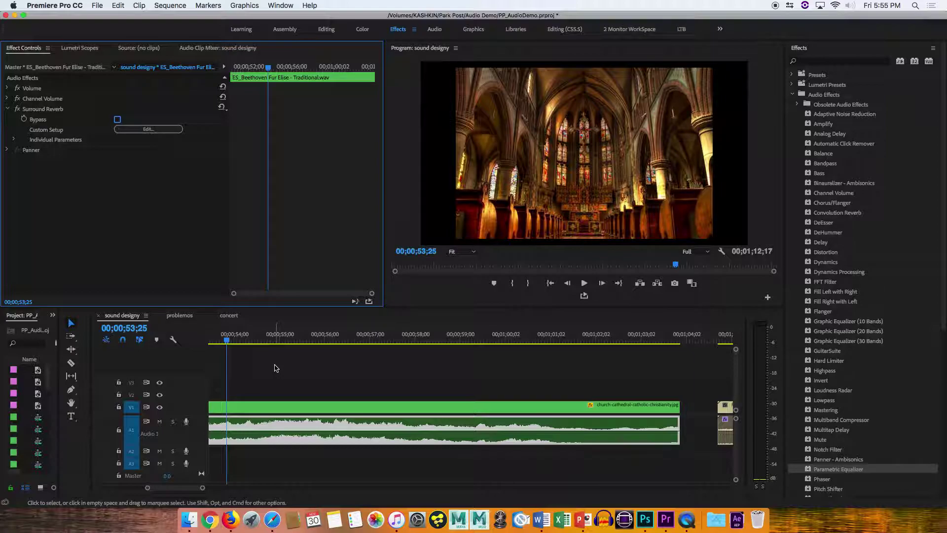
scroll(275, 368, up, 5)
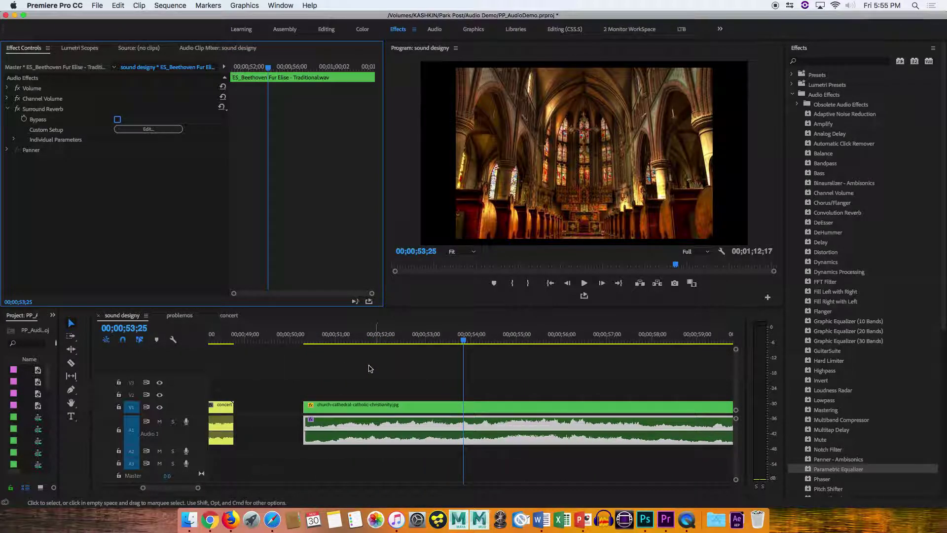
click(324, 338)
key(space)
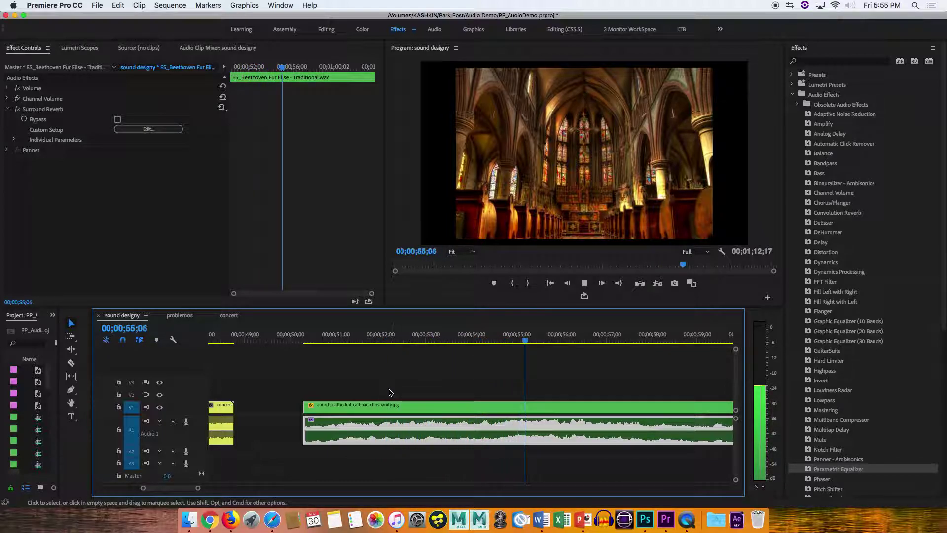
key(space)
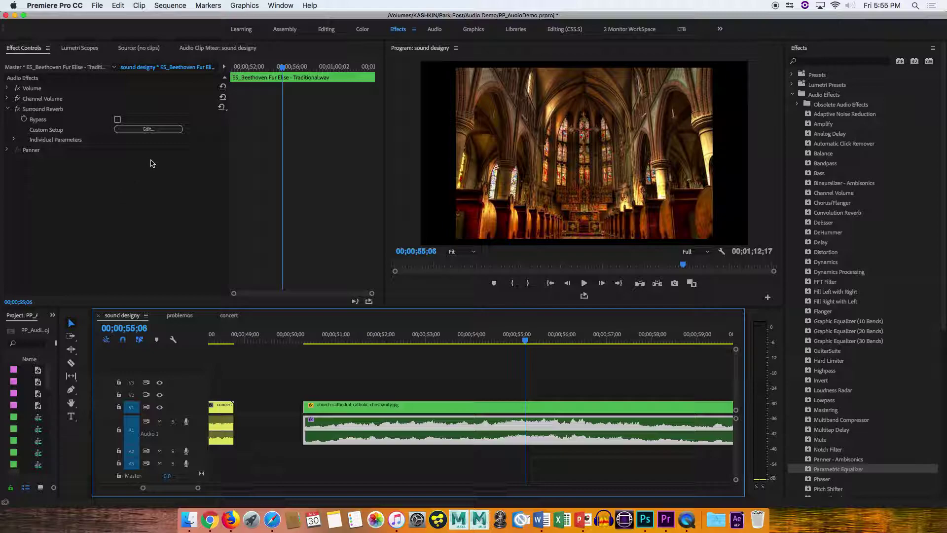
Set the Surround Reverb's C Wet Level to 29% and Room Size to 59%
click(154, 131)
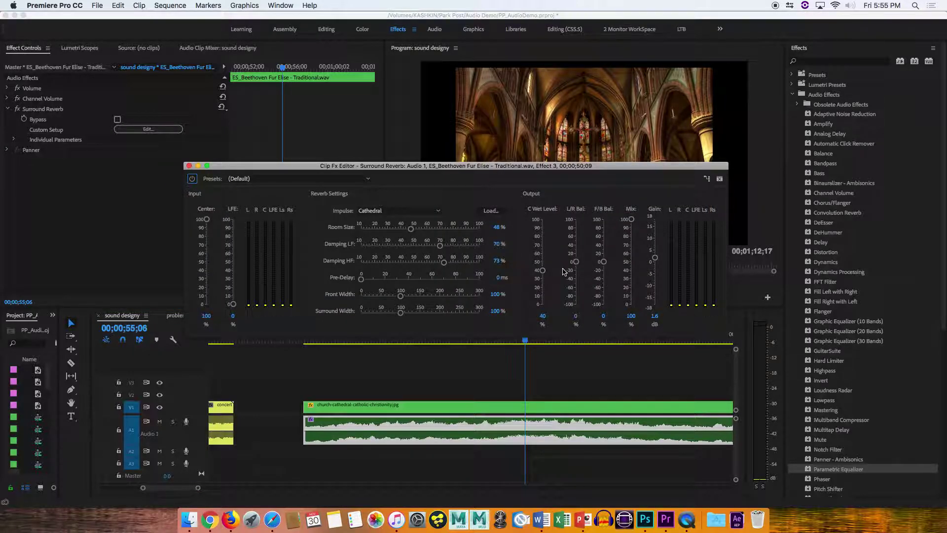
drag(542, 271, 542, 279)
drag(410, 229, 425, 230)
Apply the Gnome In My Dome preset to the Surround Reverb and play the church-cathedral clip's opening
click(242, 180)
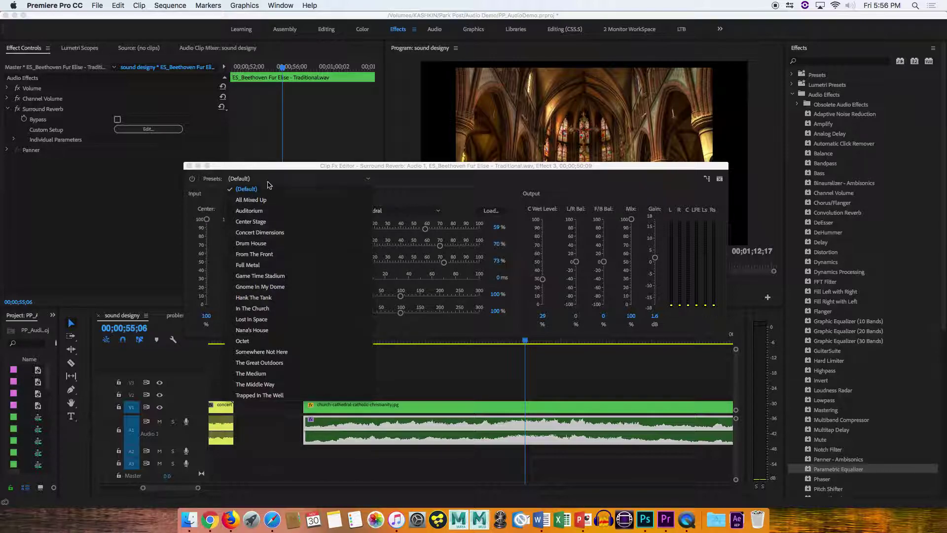
click(278, 289)
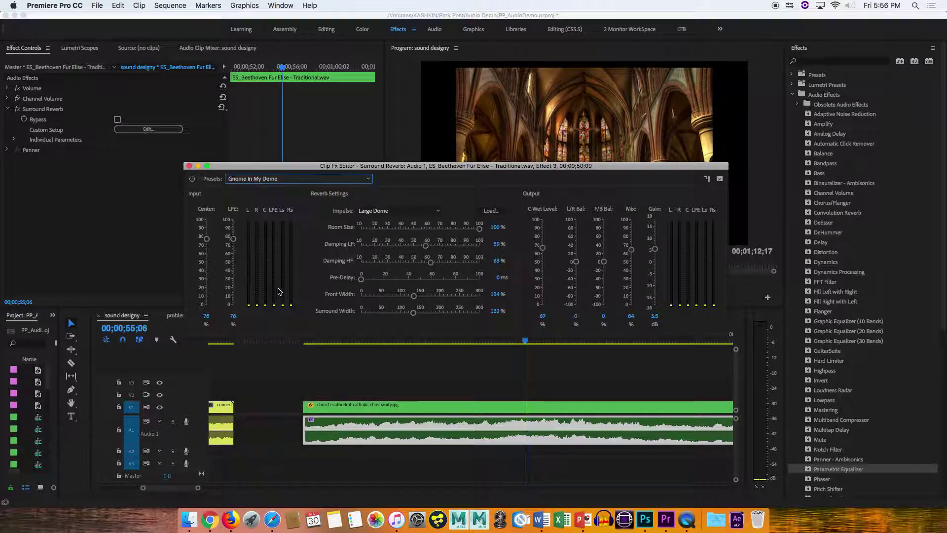
click(189, 166)
click(320, 341)
key(space)
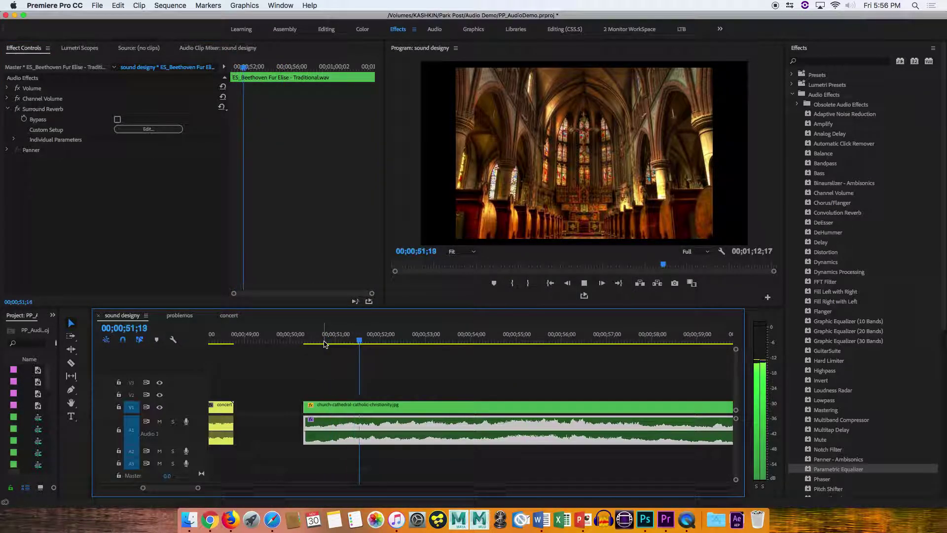
key(space)
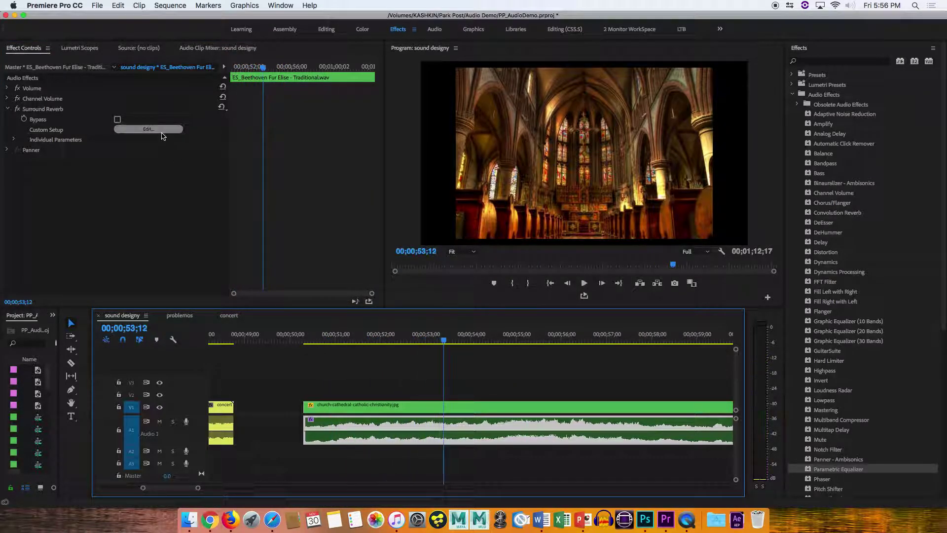
Apply the In The Church preset to the Surround Reverb and play the church-cathedral clip's opening
click(153, 129)
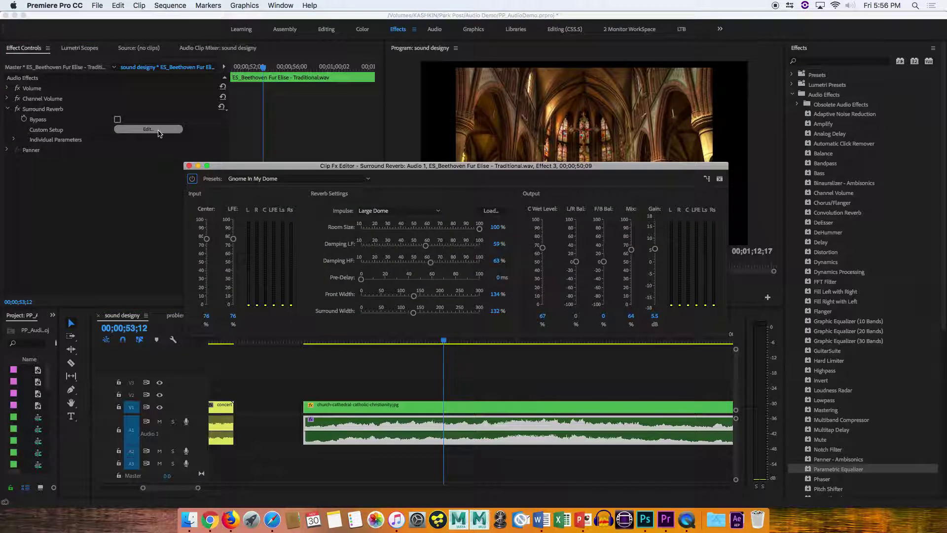
click(248, 179)
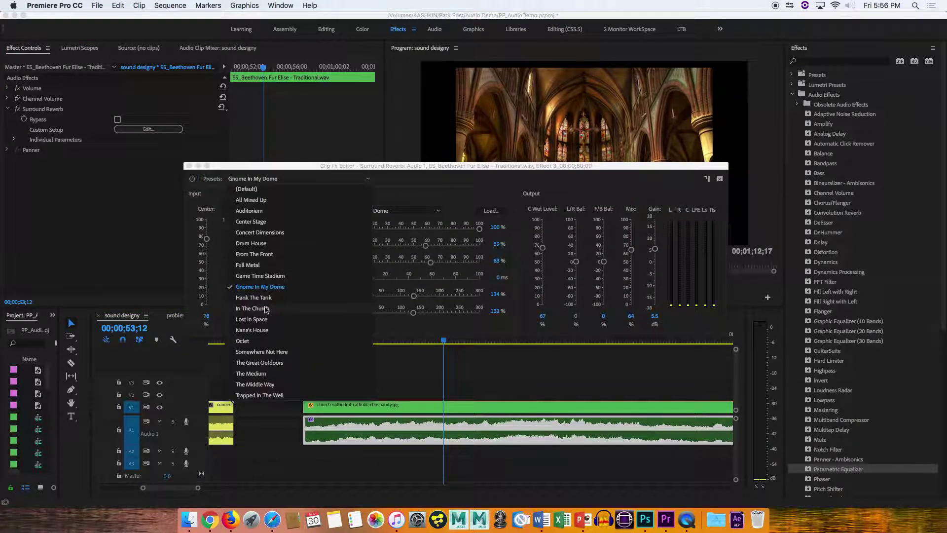
click(263, 308)
click(324, 341)
key(space)
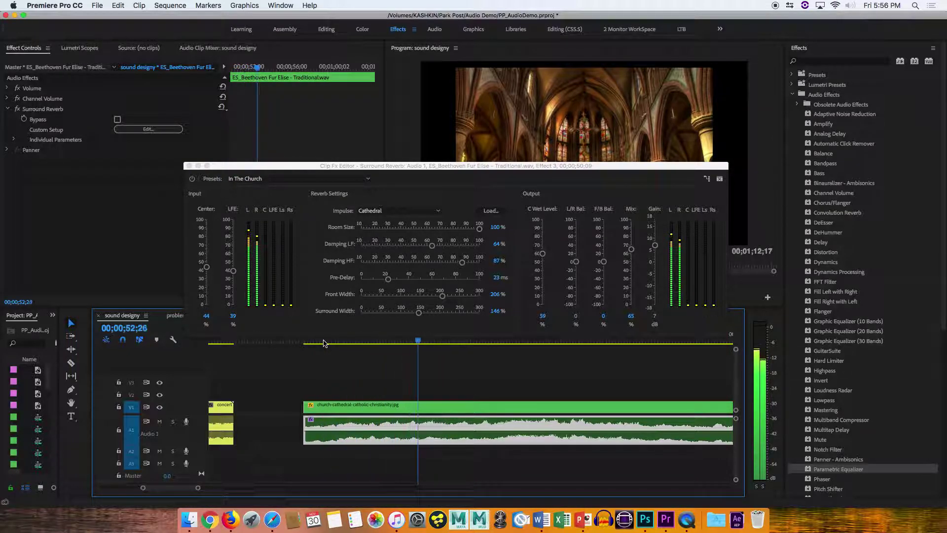
key(space)
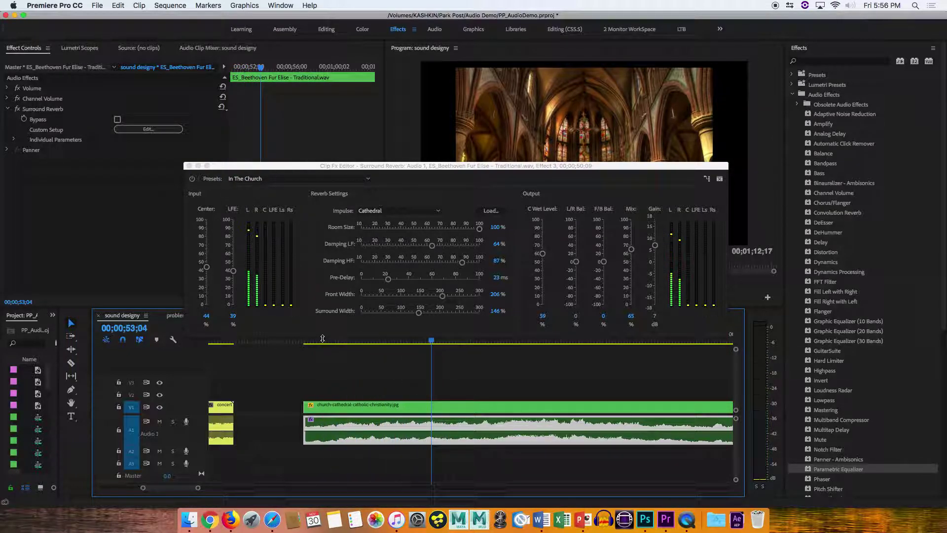
Apply the Lost In Space preset to the Surround Reverb and play the church-cathedral clip's opening
click(263, 178)
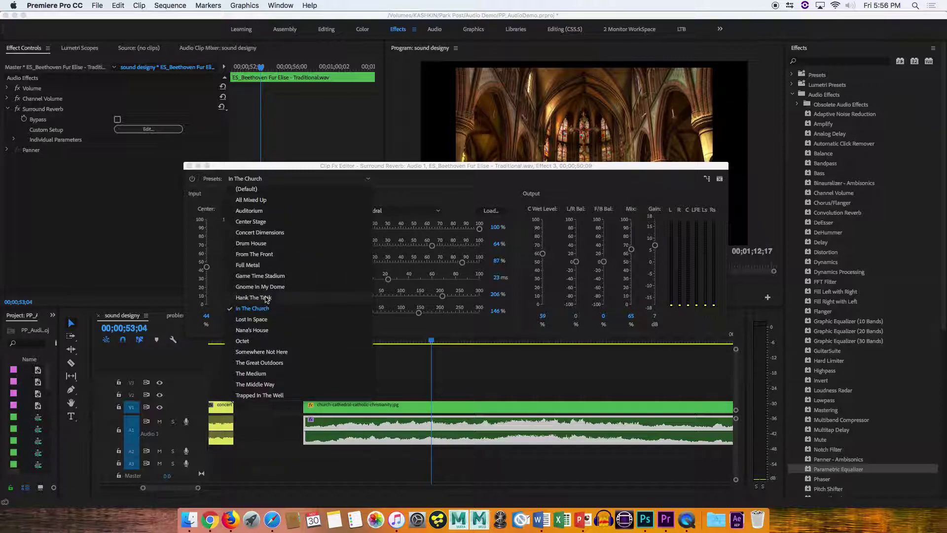
click(267, 319)
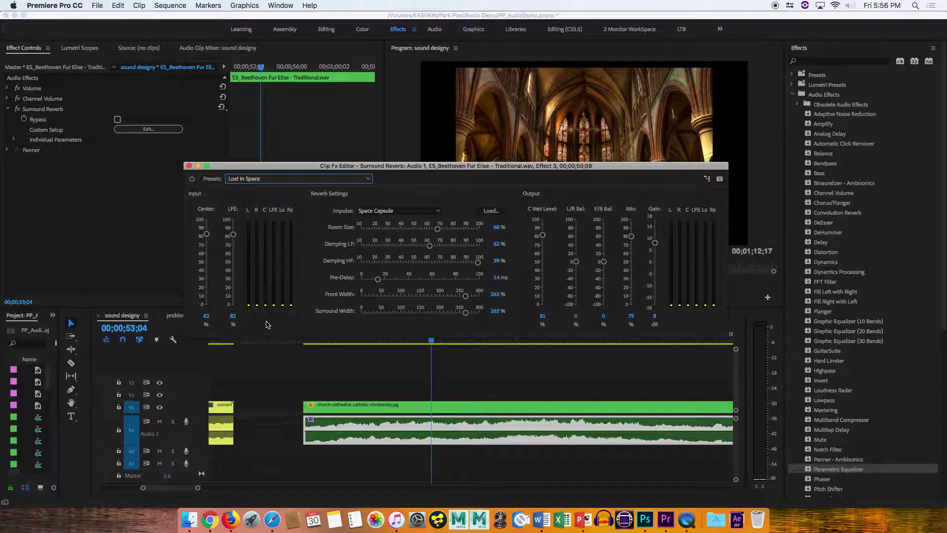
click(315, 341)
key(space)
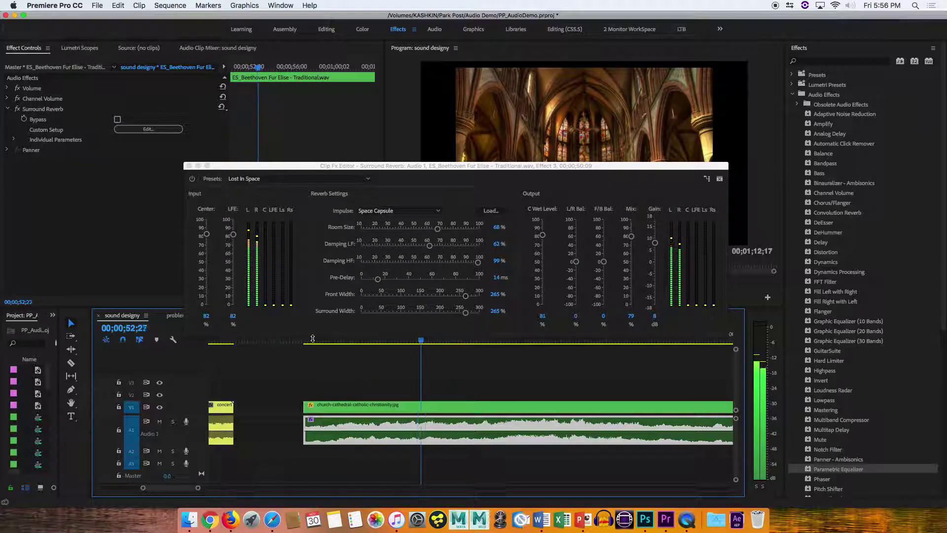
key(space)
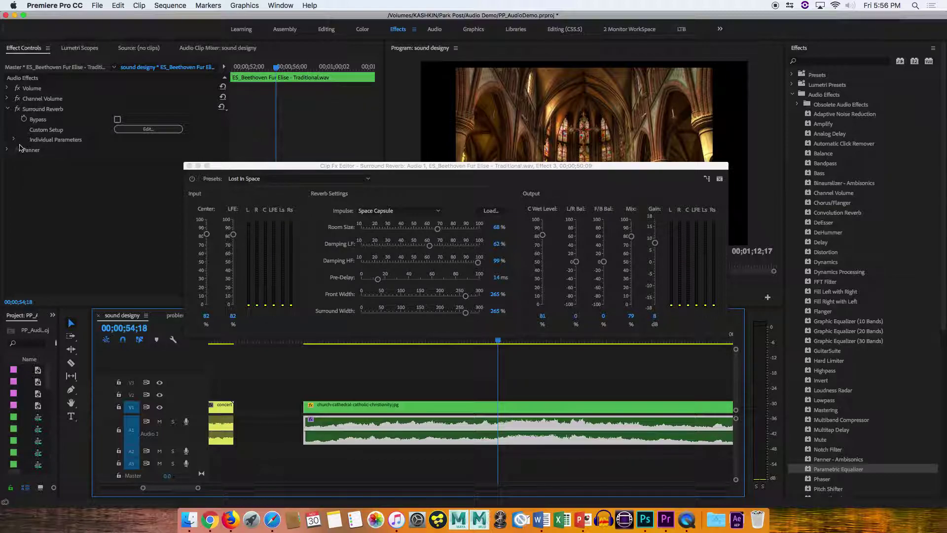
Raise the Surround Reverb's C Wet Level to 100%, play the clip onward, and close the effect editor
drag(543, 235, 547, 210)
key(space)
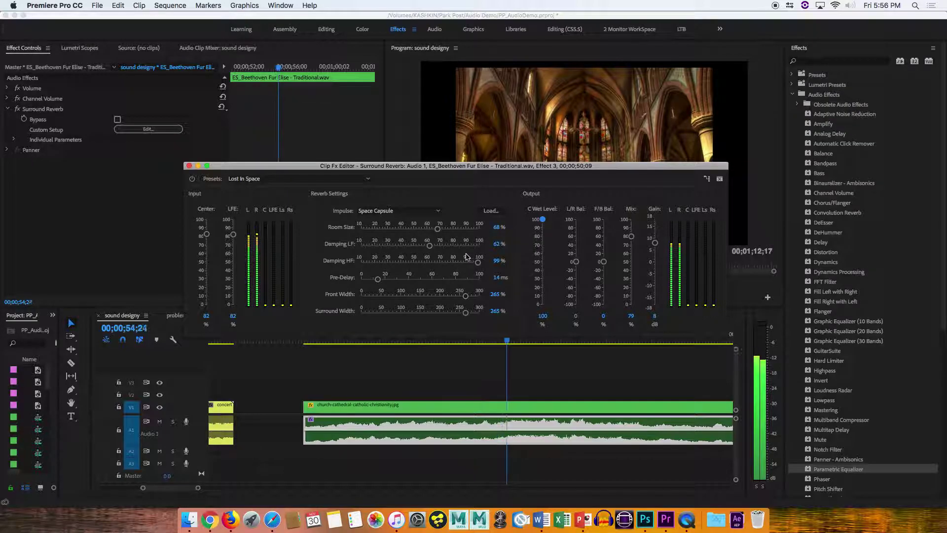
key(space)
click(188, 166)
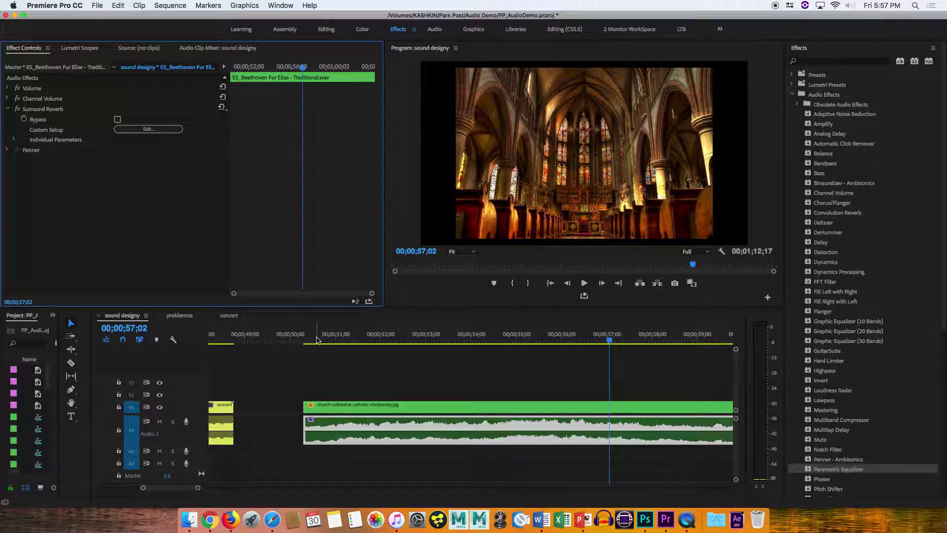
Return the playhead to the start of the church-cathedral clip at 00;00;50;10
click(310, 350)
click(307, 335)
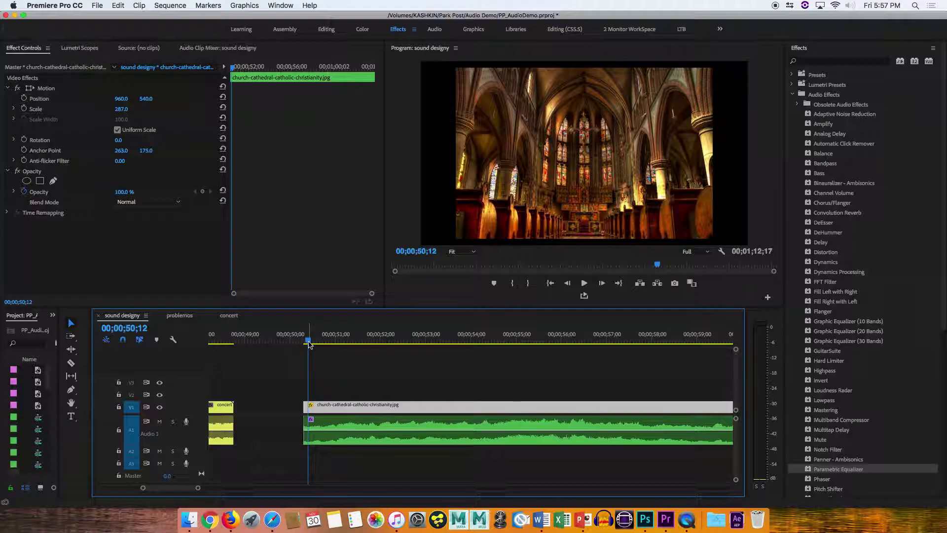
click(305, 344)
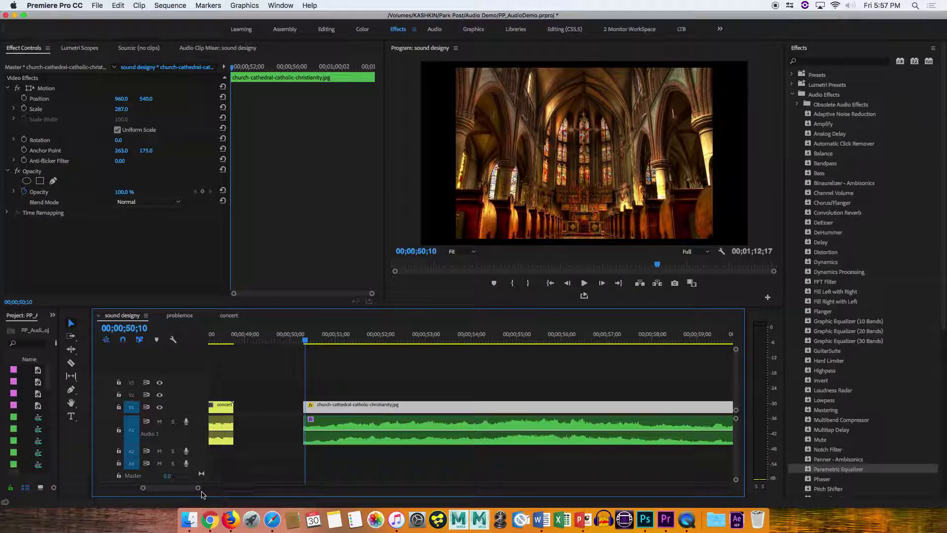
mouse_move(199, 489)
mouse_down()
mouse_move(229, 488)
mouse_move(212, 488)
mouse_up()
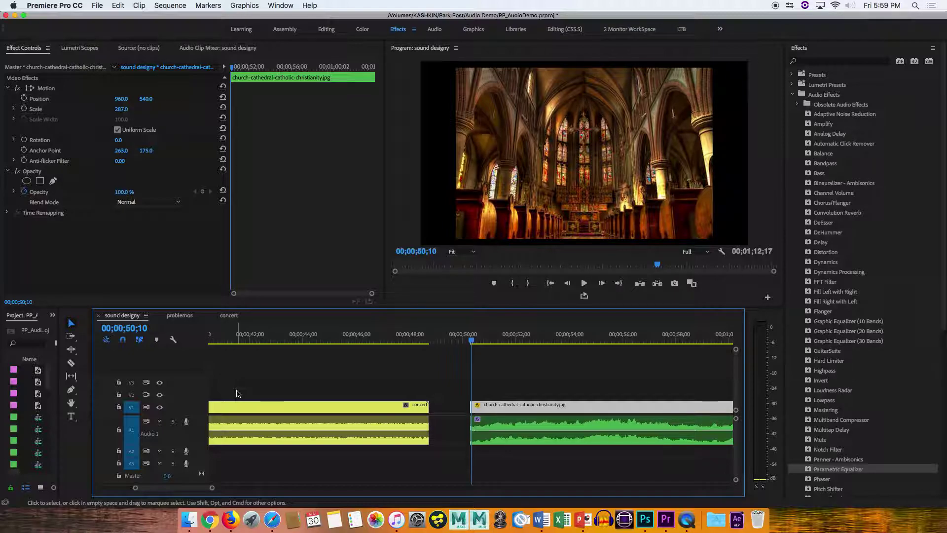
scroll(349, 429, right, 5)
scroll(365, 426, right, 4)
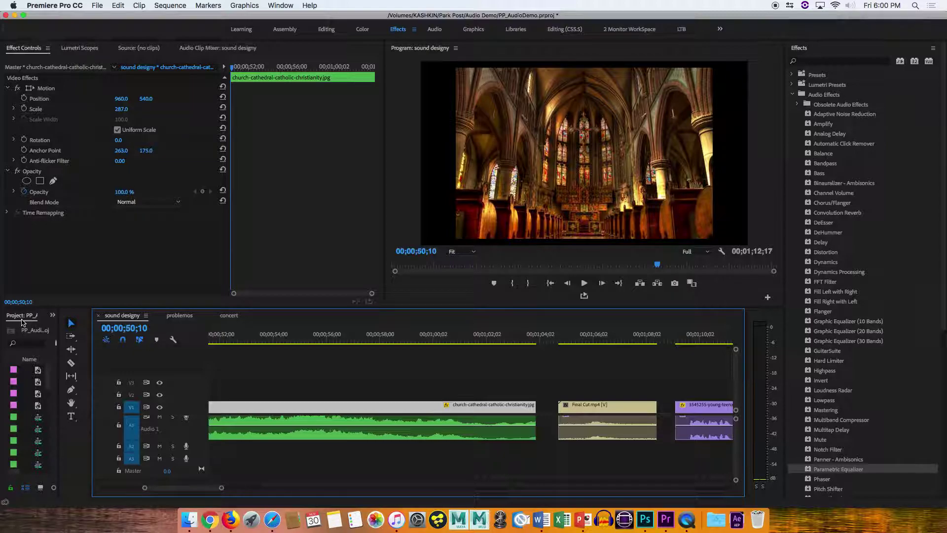
Switch to the problemos sequence and place the playhead on the LR clip at 00:00:16:05
click(174, 315)
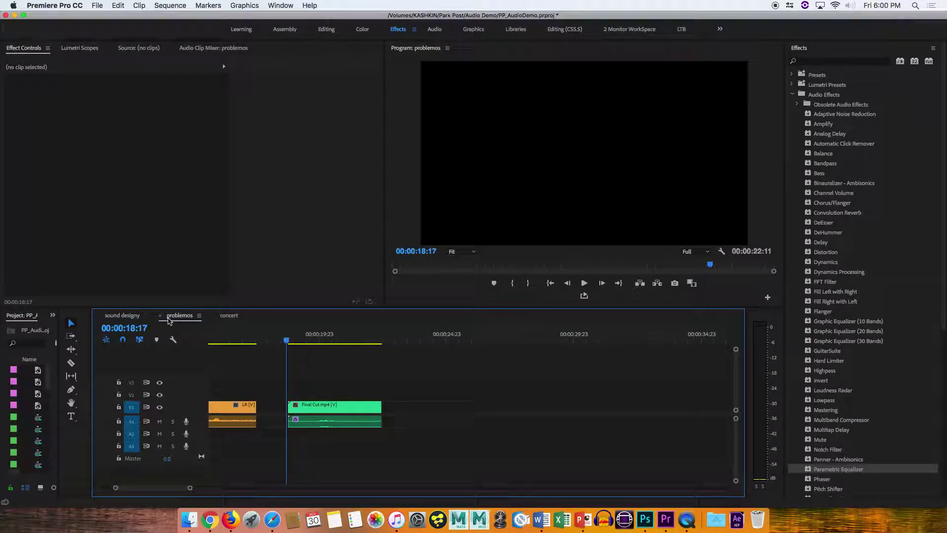
click(222, 340)
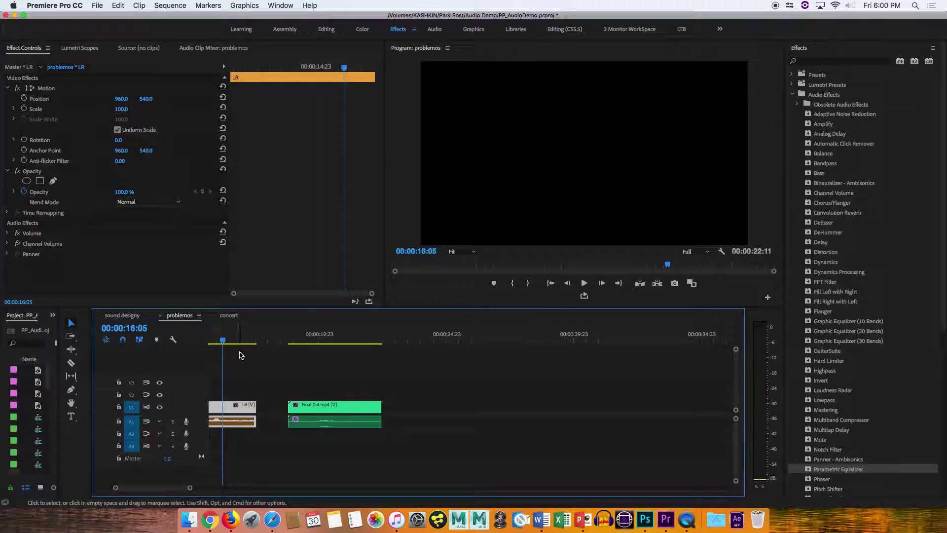
scroll(250, 372, right, 3)
scroll(250, 372, left, 10)
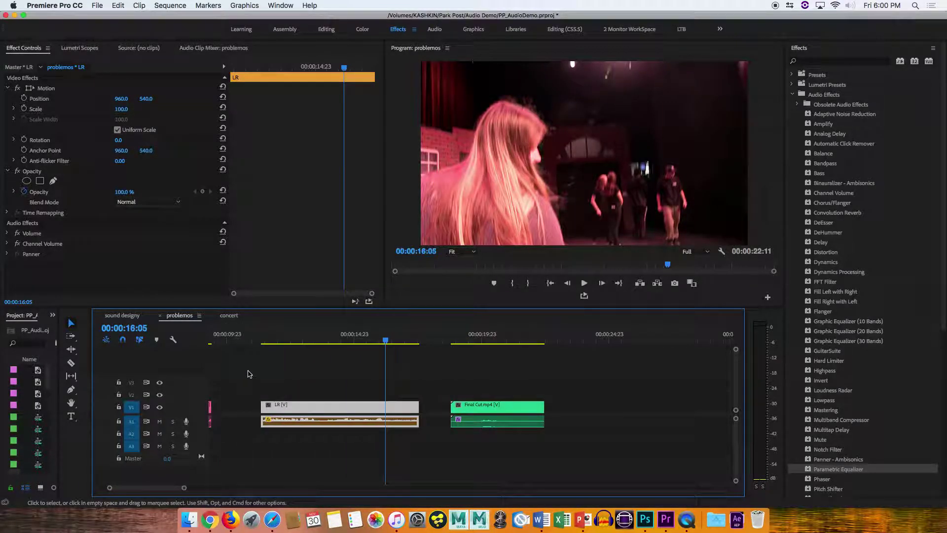
Place the playhead at the start of the LR clip at 00:00:11:08 and play its opening
drag(269, 341, 262, 342)
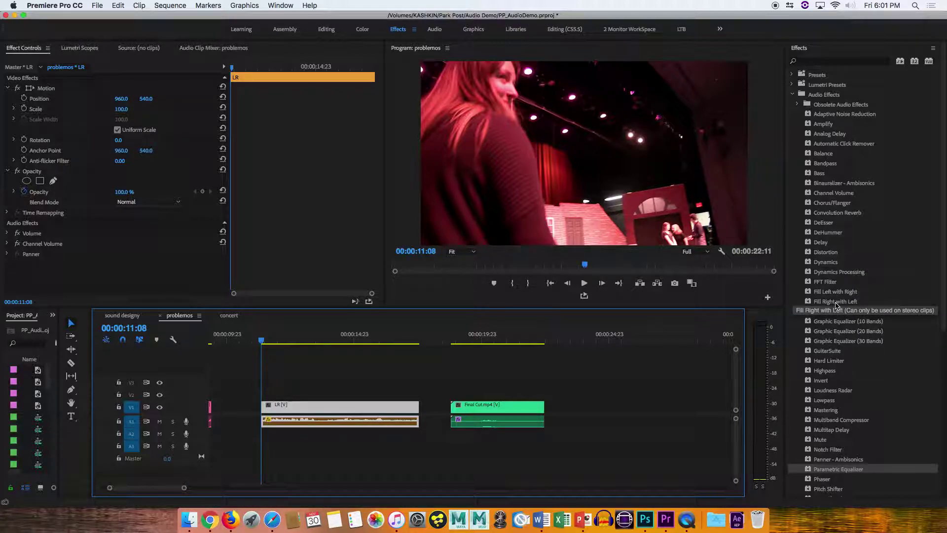
key(space)
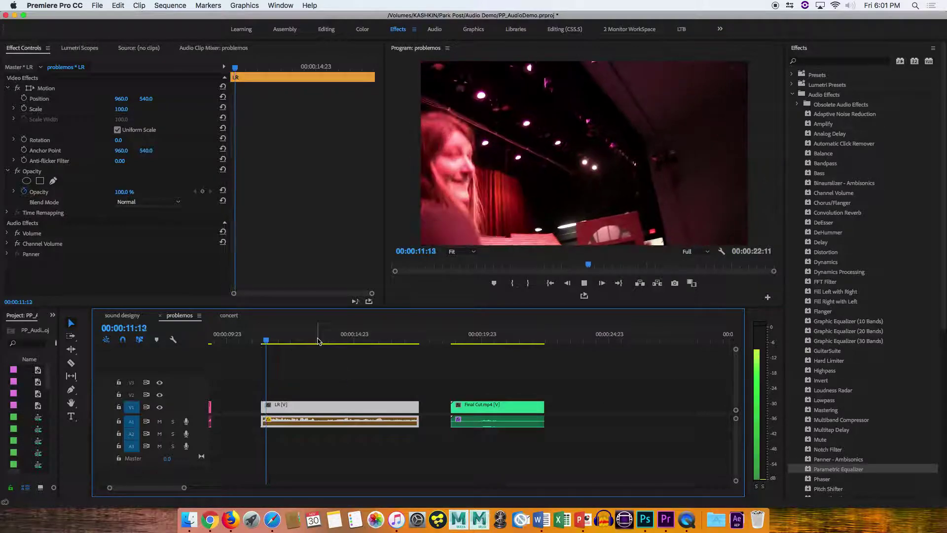
key(space)
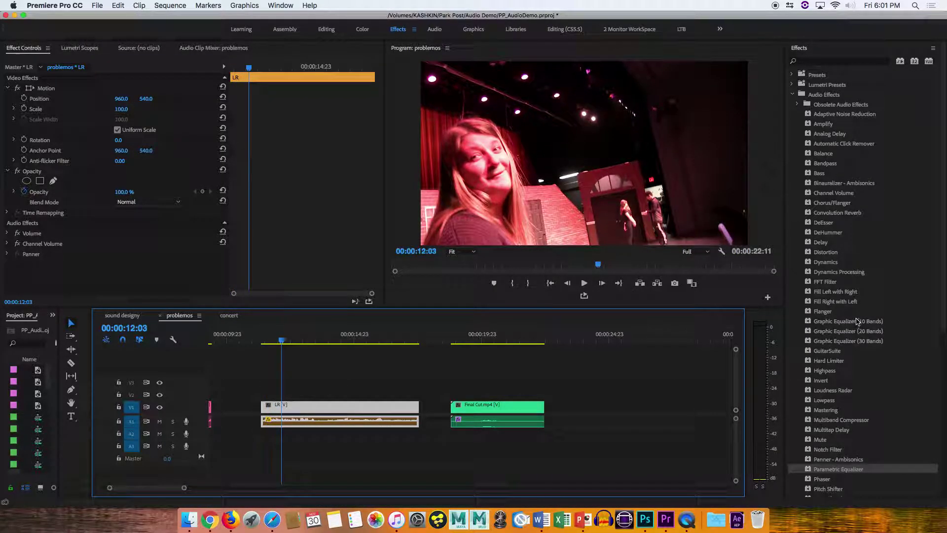
Apply the Fill Right with Left effect to the LR clip's audio, play the opening, and return the playhead to 00:00:11:12
click(835, 302)
drag(835, 303, 389, 422)
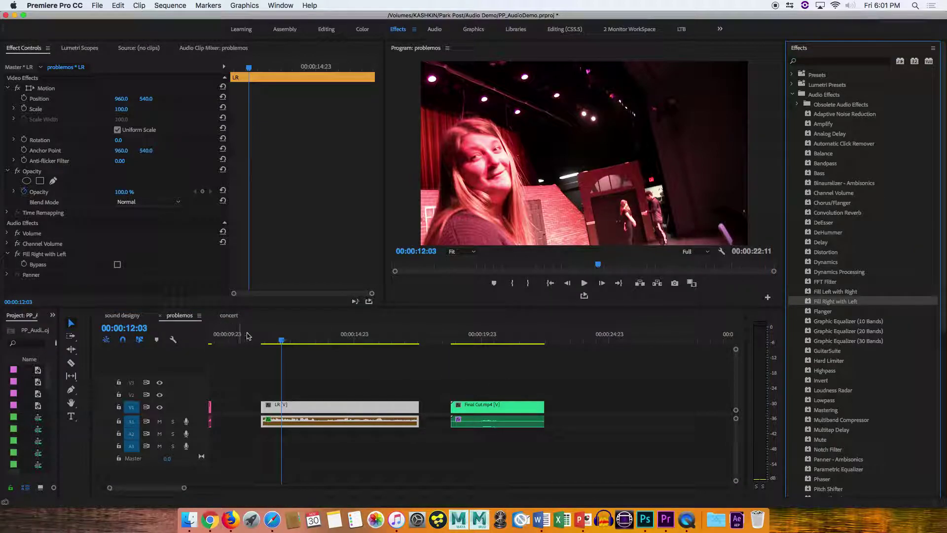
click(265, 338)
key(space)
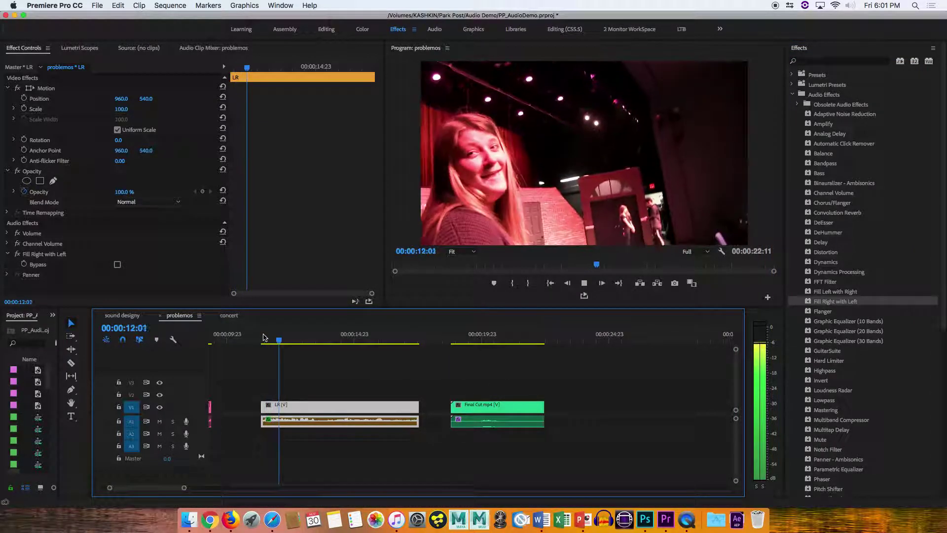
key(space)
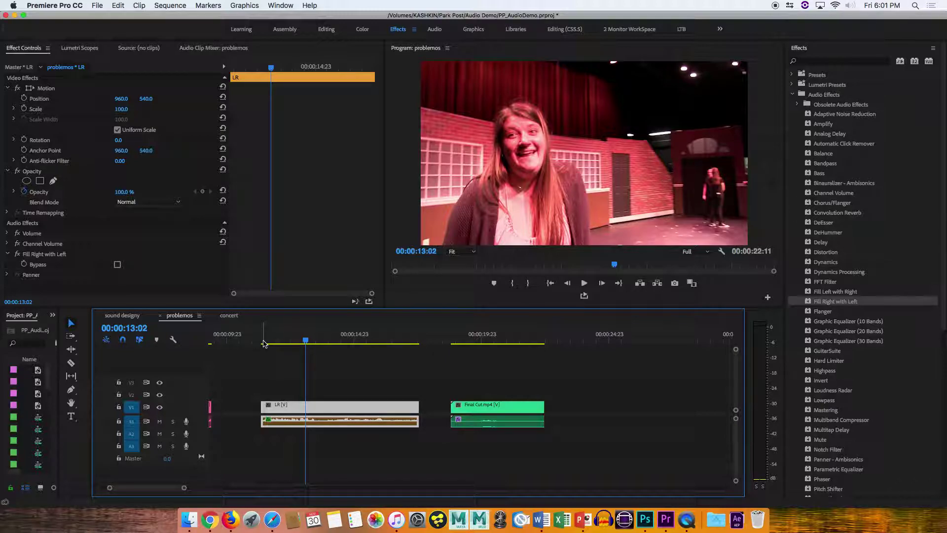
click(265, 340)
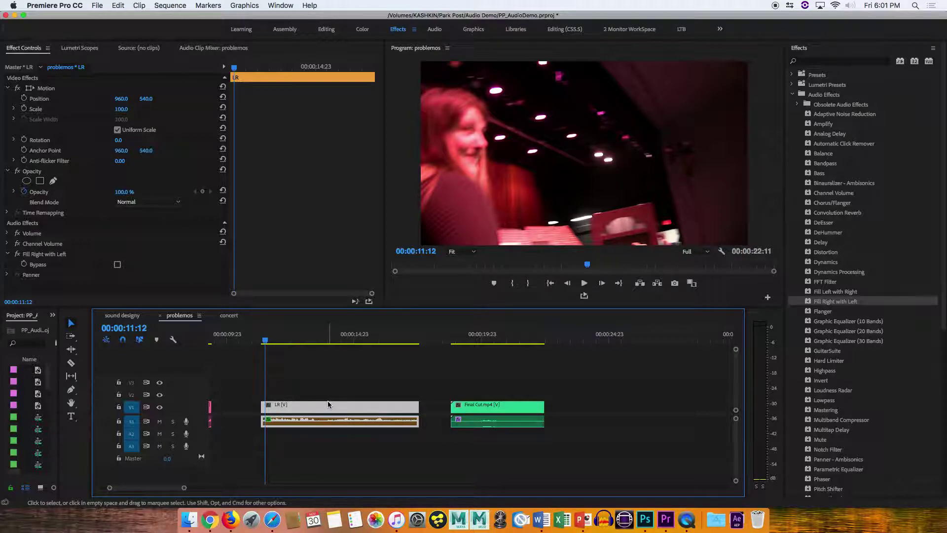
Map the LR clip's right audio channel to the left source channel only, and move the playhead to 00:00:12:10
right_click(360, 424)
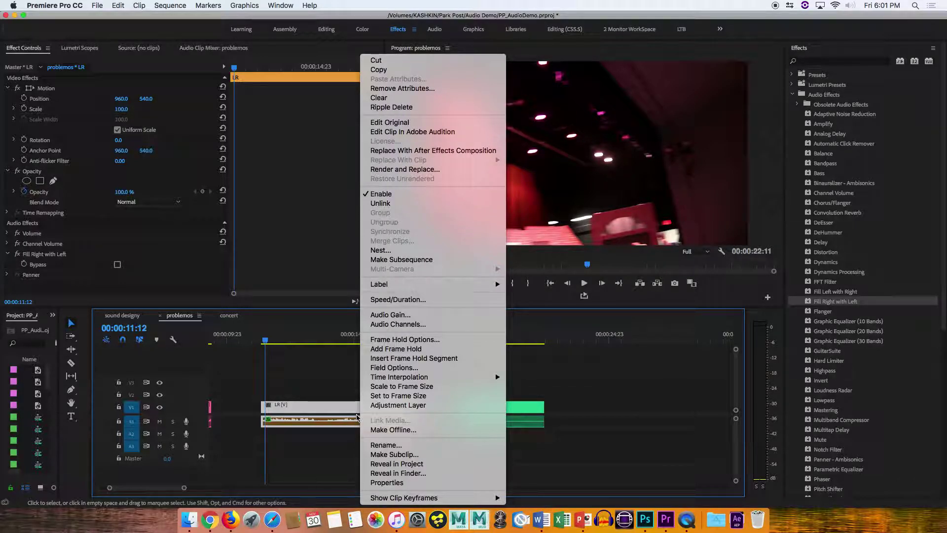
click(450, 324)
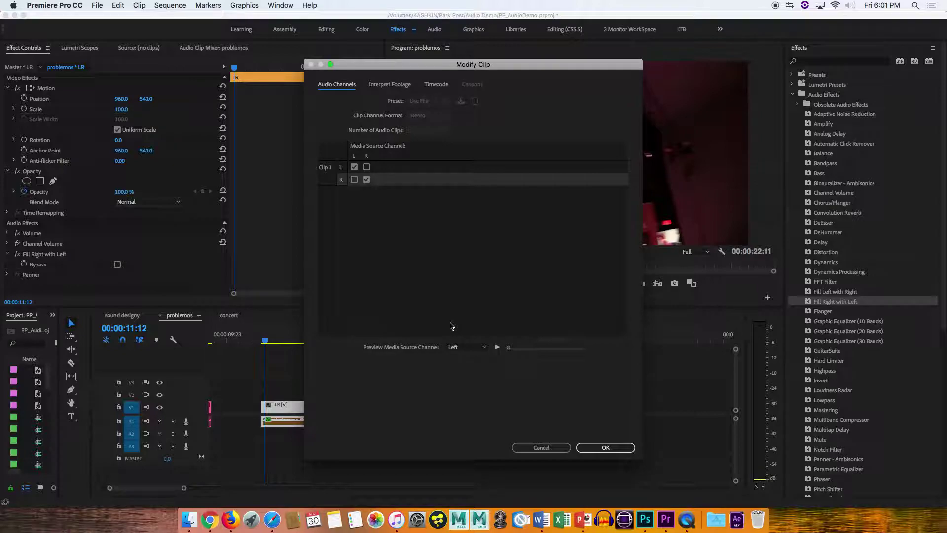
click(354, 179)
click(364, 180)
click(354, 181)
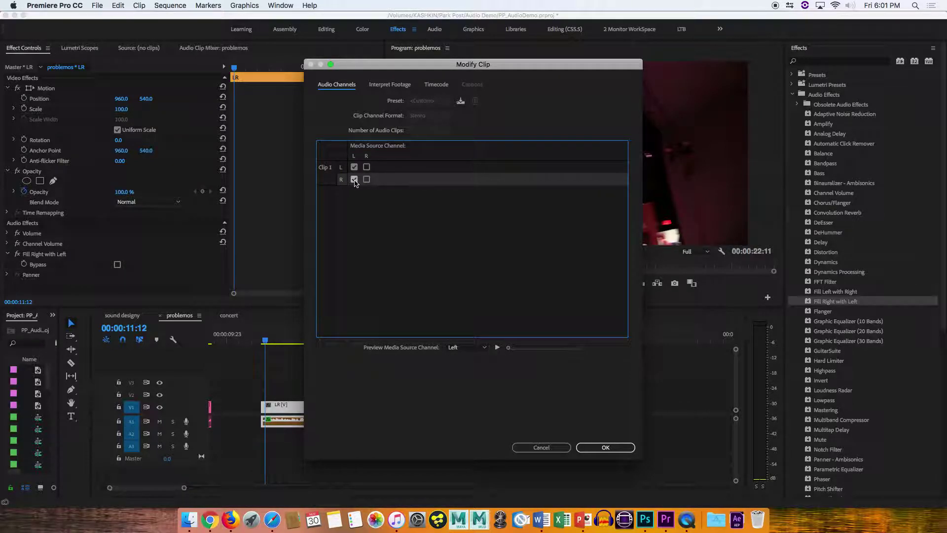
click(591, 447)
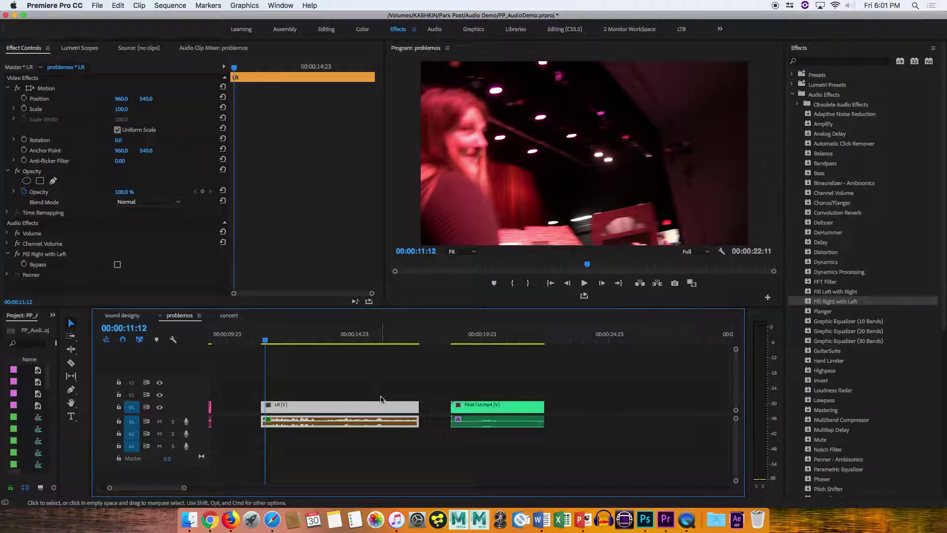
drag(268, 341, 290, 342)
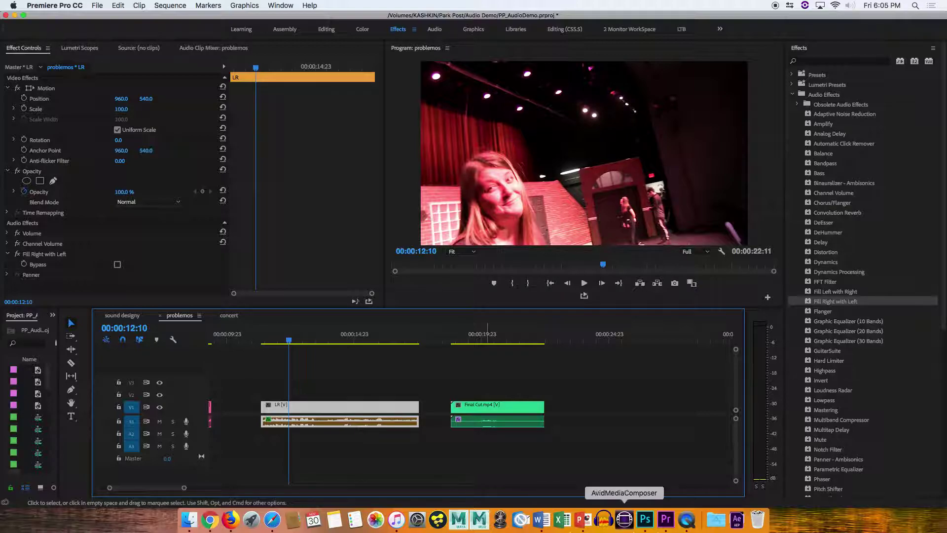
Switch to Safari to examine the seven-band EQ image, and return to the sound designy sequence in Premiere Pro
click(276, 530)
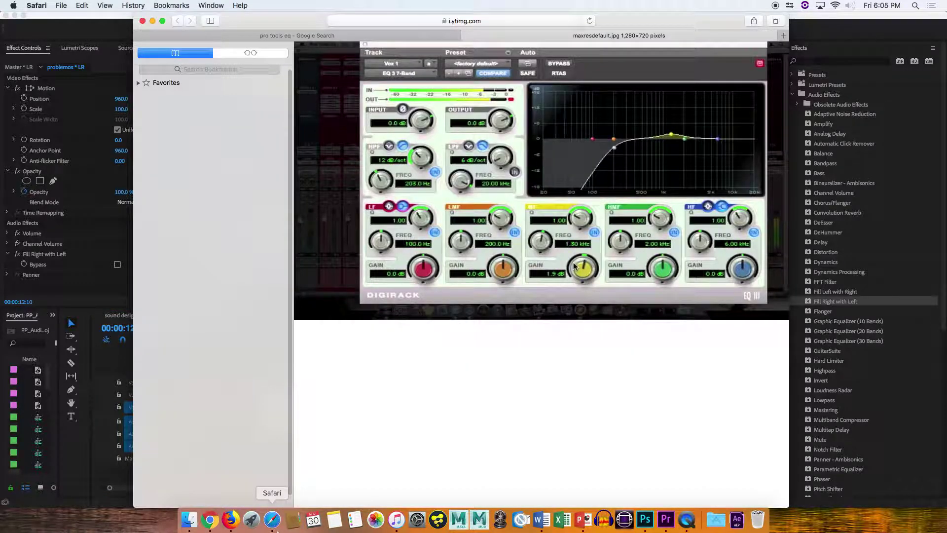
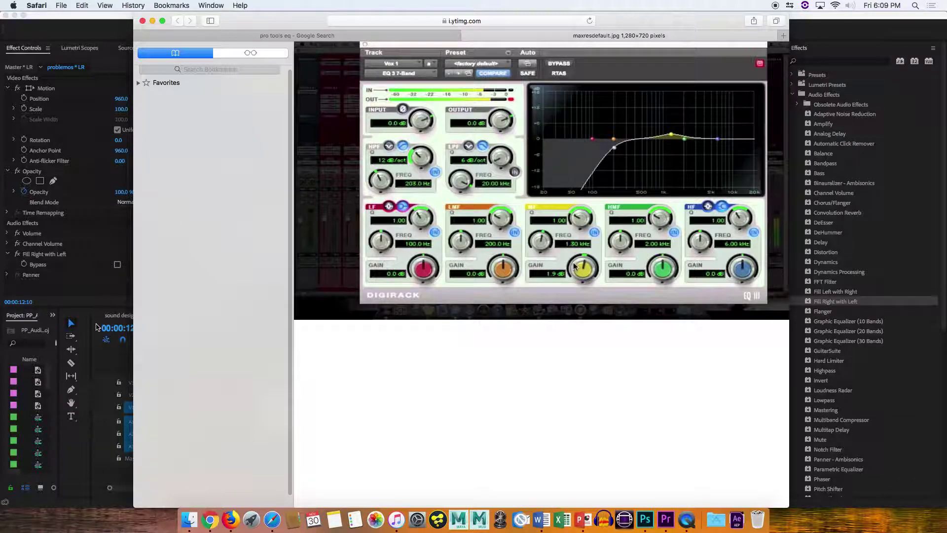
click(117, 322)
click(118, 318)
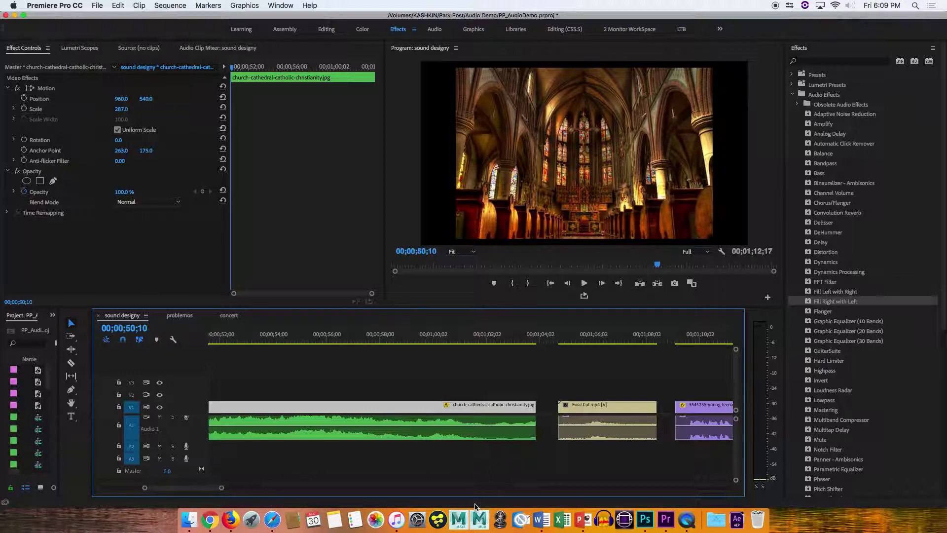
Start an AAF export of the sound designy sequence with Mixdown video and Breakout to Mono enabled
drag(191, 490, 146, 491)
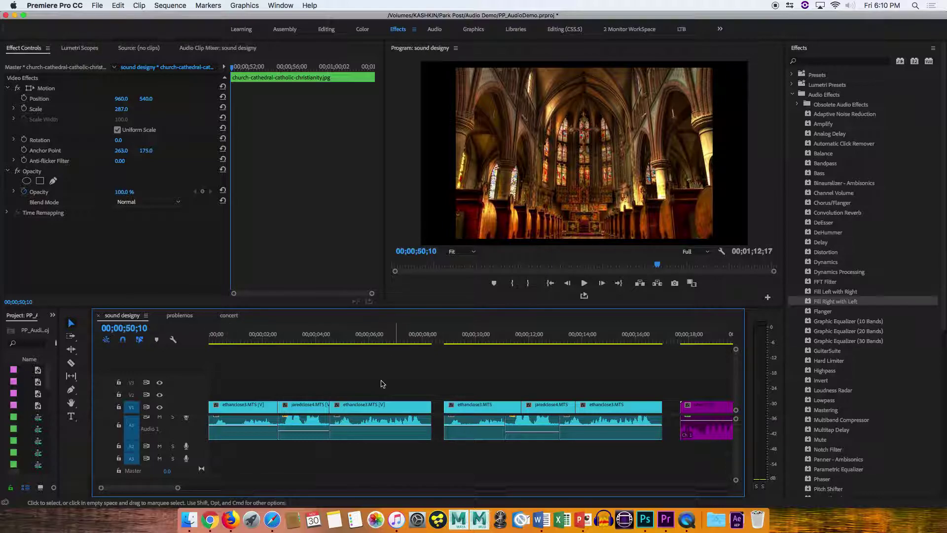
click(294, 364)
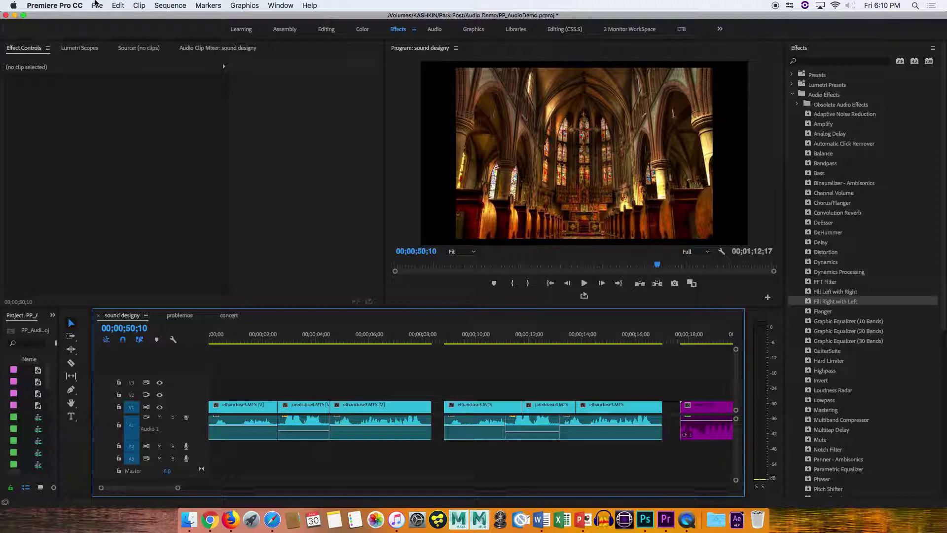
click(97, 5)
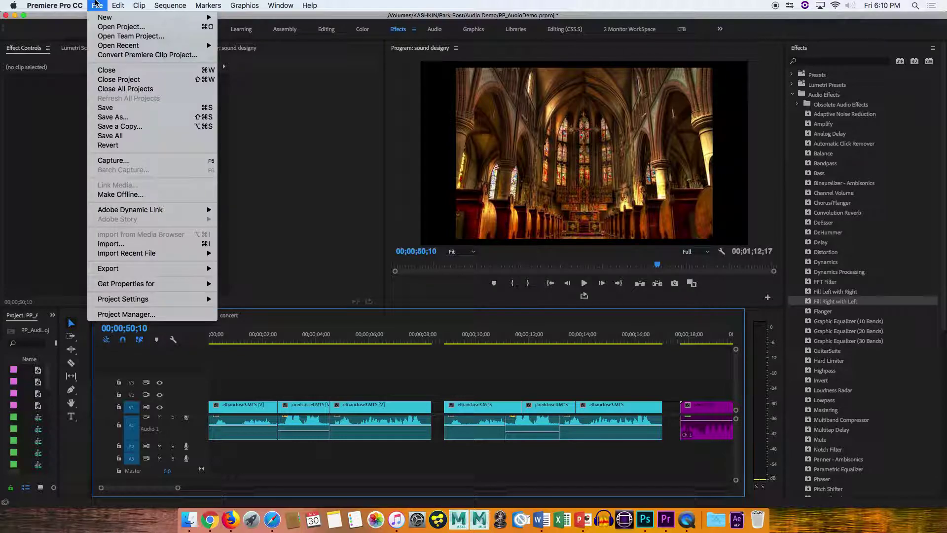
mouse_move(119, 269)
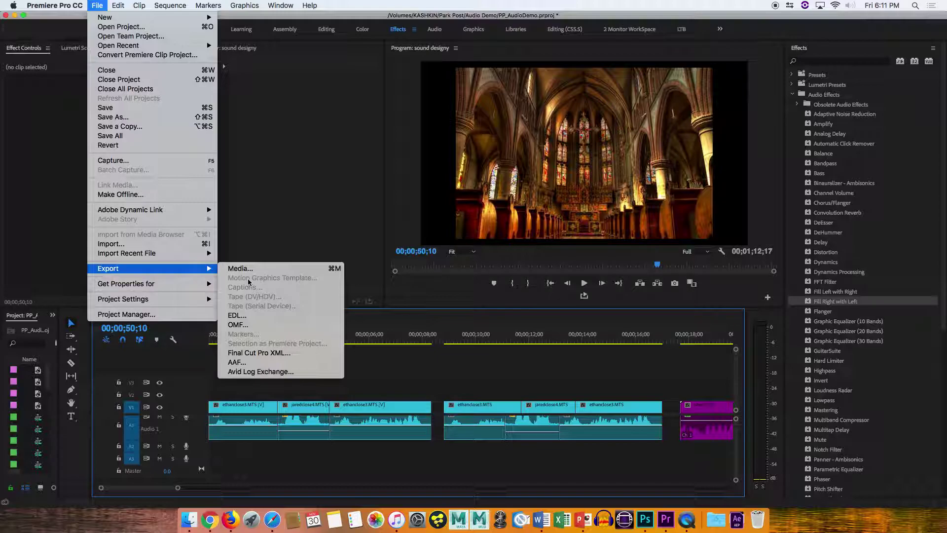
click(251, 365)
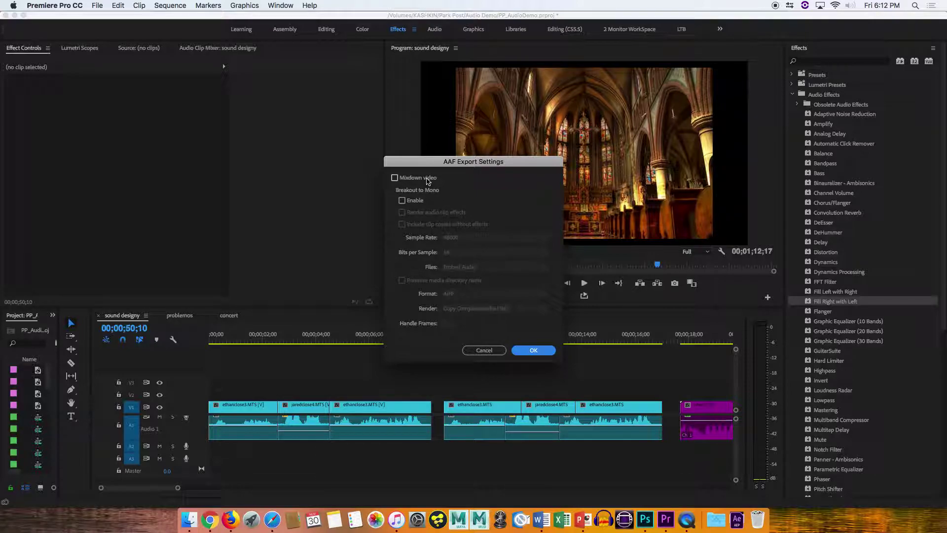
click(426, 181)
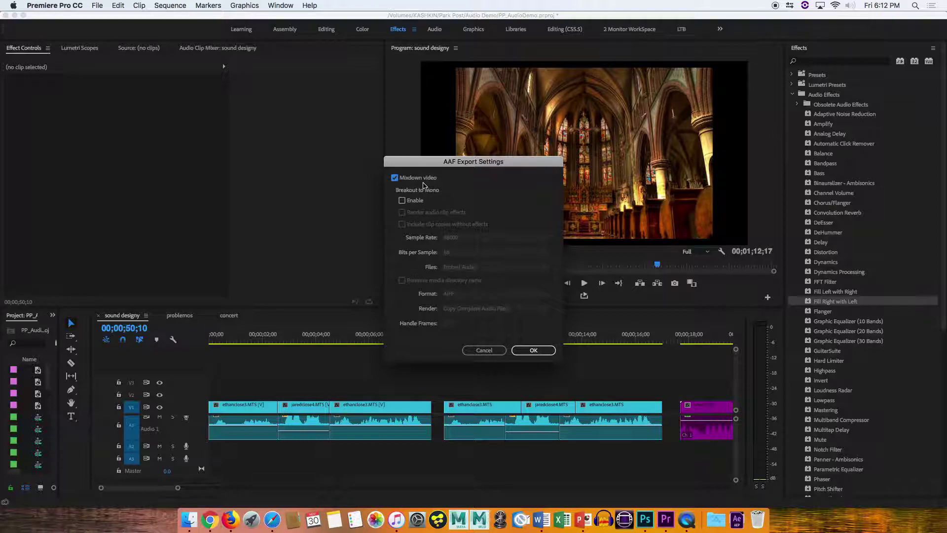
click(403, 201)
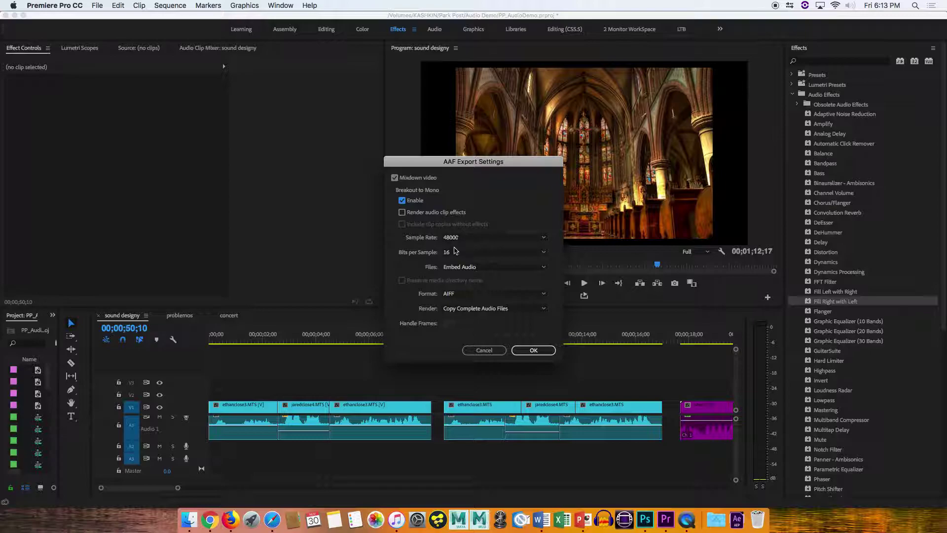
Set the AAF export to 24 bits per sample and Broadcast Wave, keep Embed Audio and Copy Complete Audio Files, and accept the settings
click(461, 254)
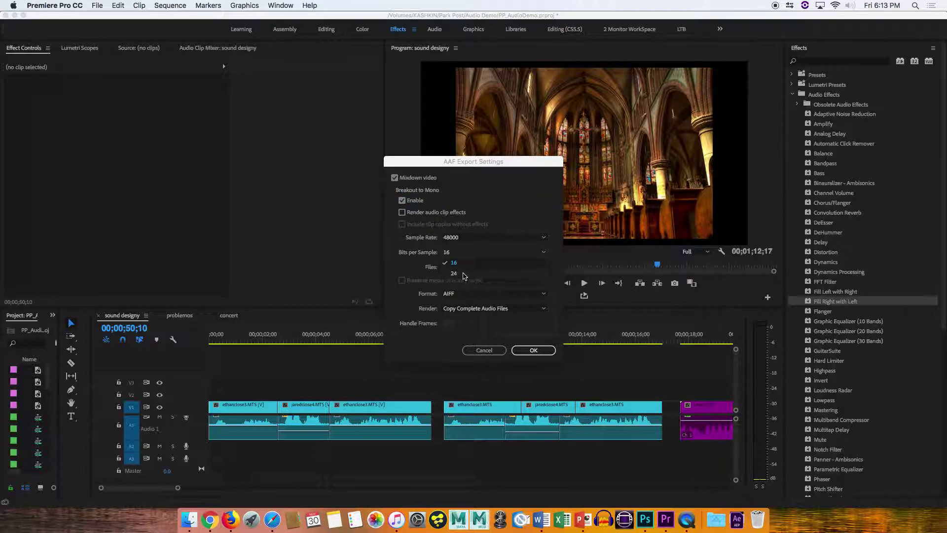
click(453, 274)
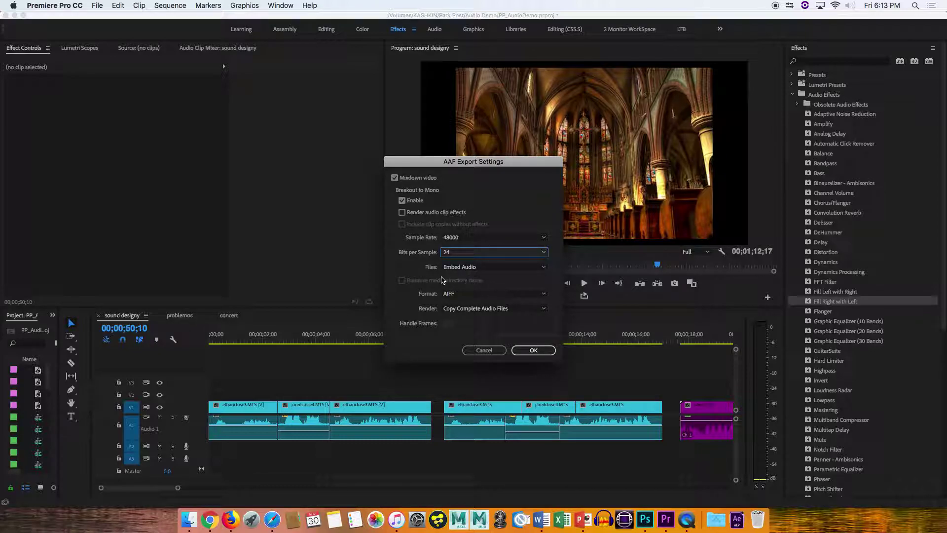
click(493, 268)
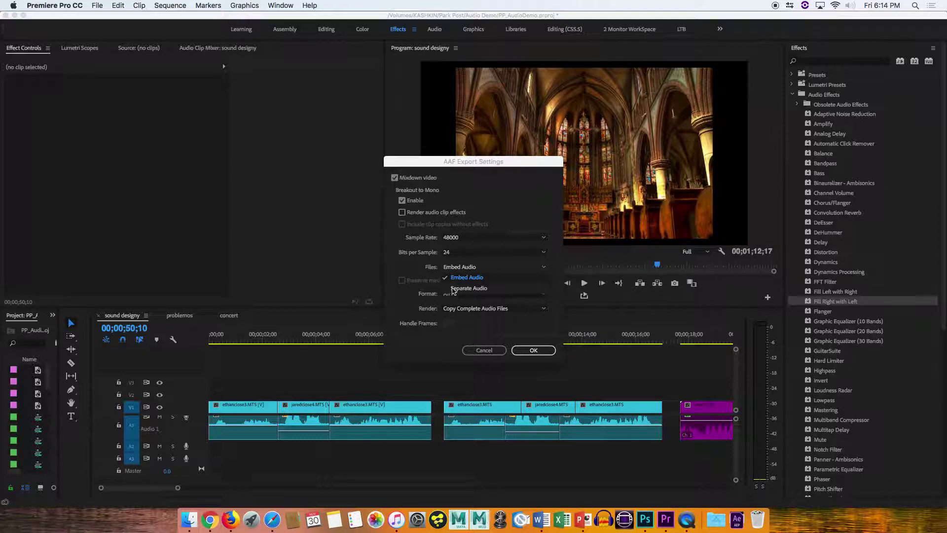
click(419, 264)
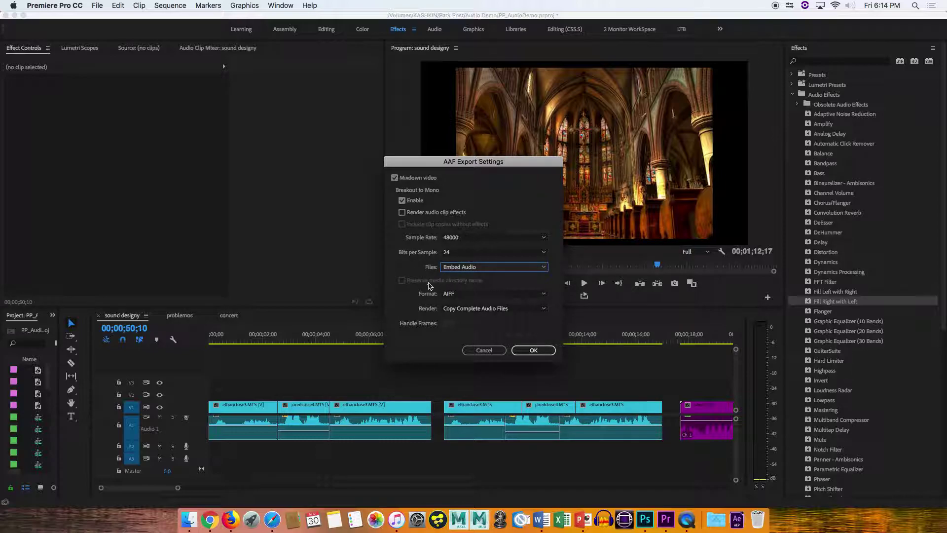
click(449, 295)
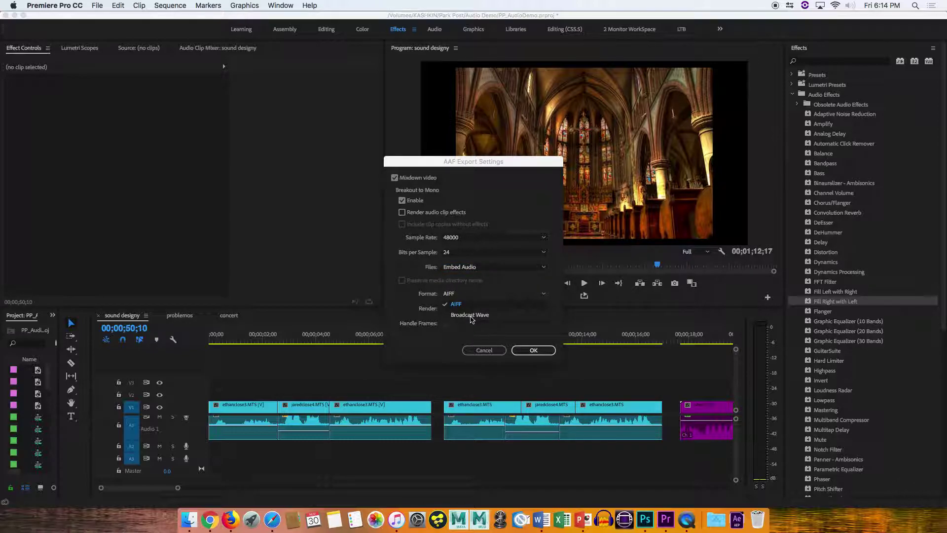
click(475, 320)
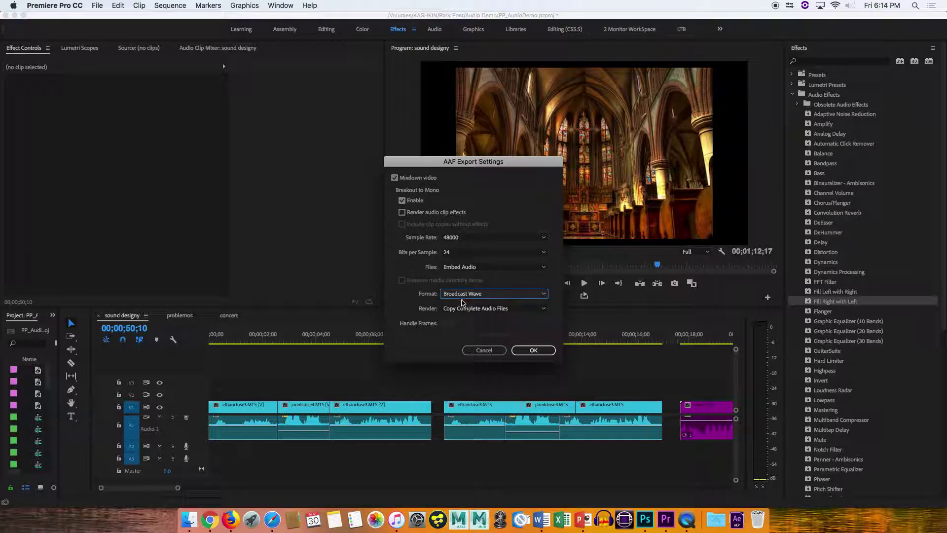
click(457, 312)
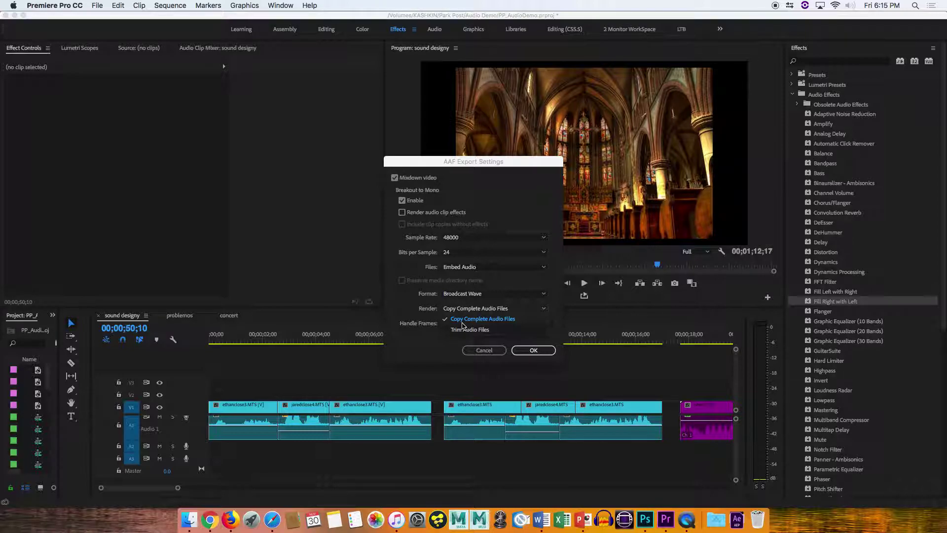
click(462, 321)
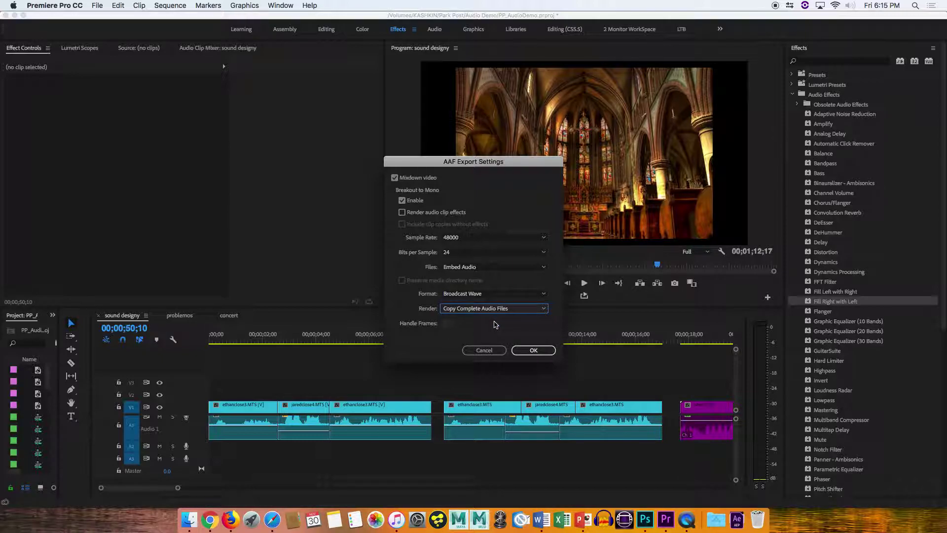
click(535, 352)
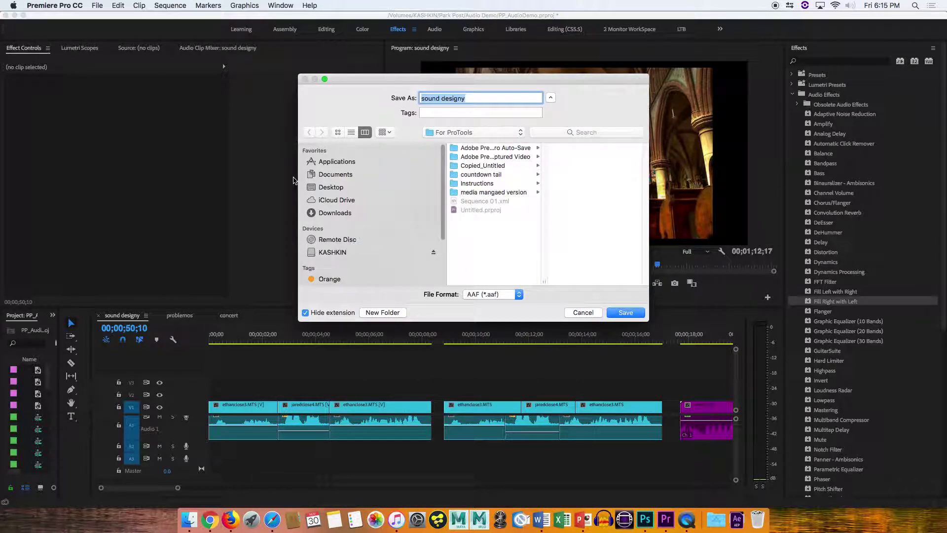
Save the AAF as sound designy in a new Desktop folder named aaf export, and cancel the video mixdown
click(338, 187)
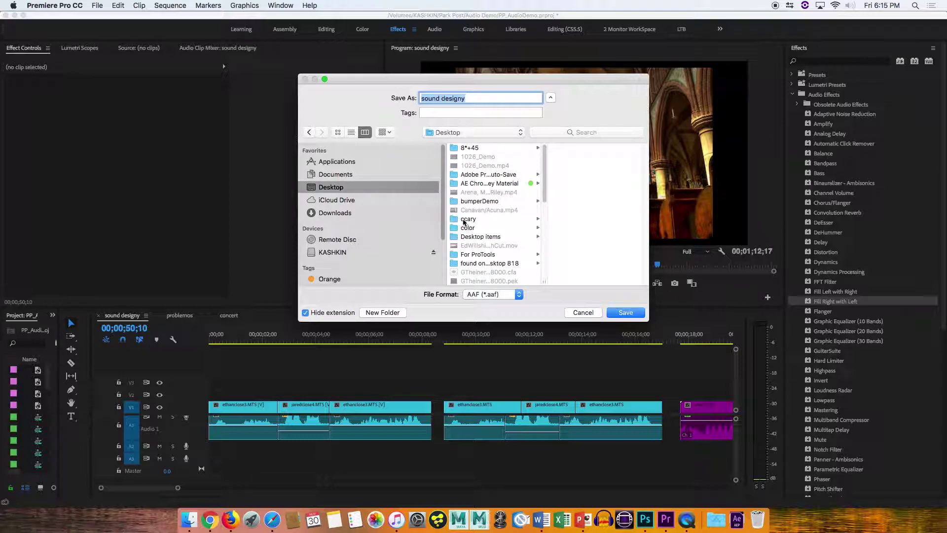
scroll(463, 272, down, 10)
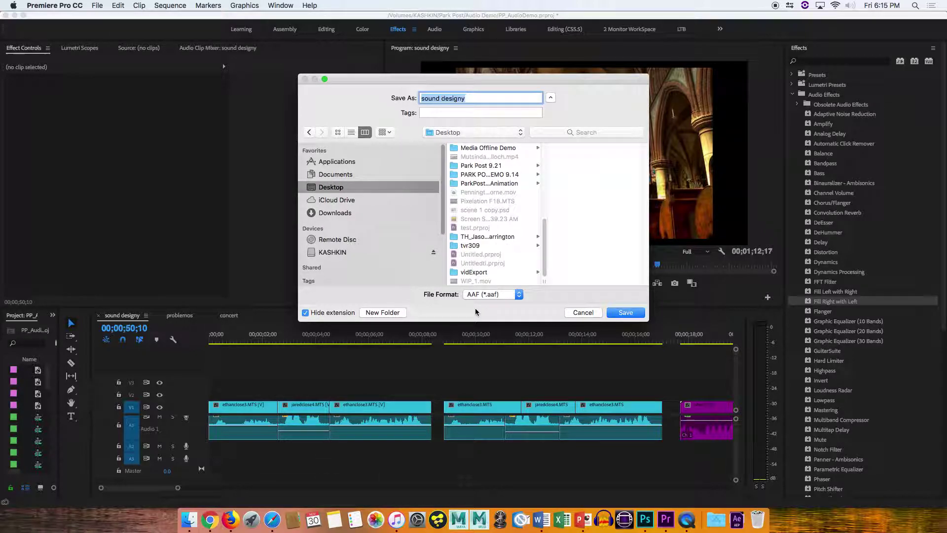
click(383, 312)
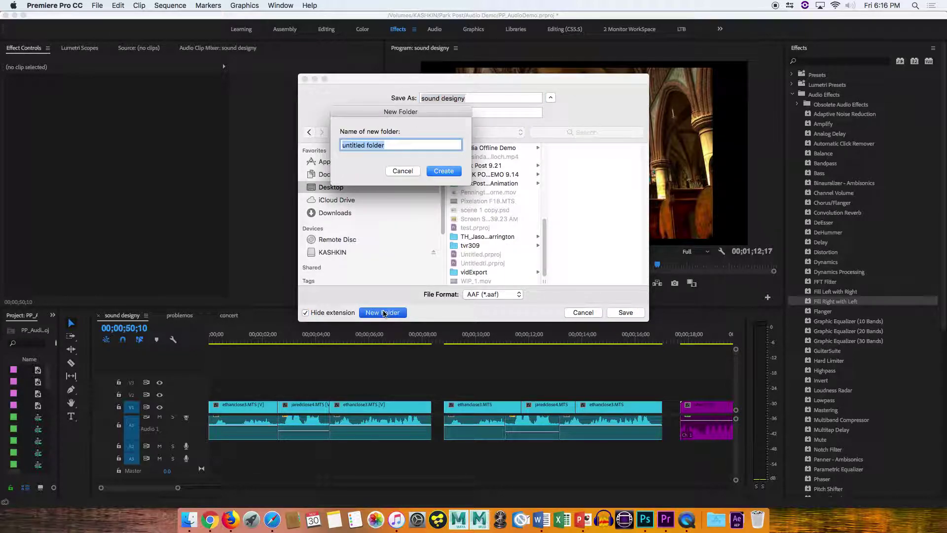
text(aaf export)
key(Return)
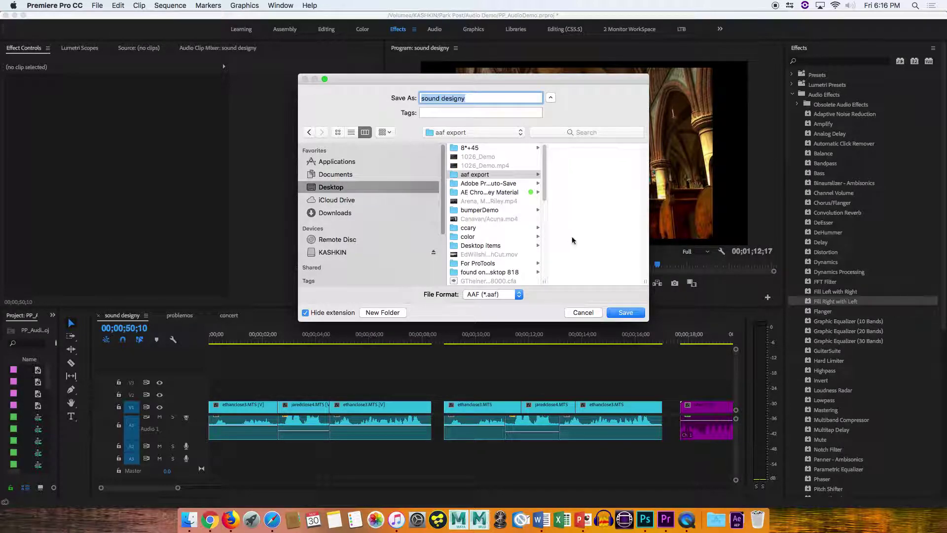
click(634, 314)
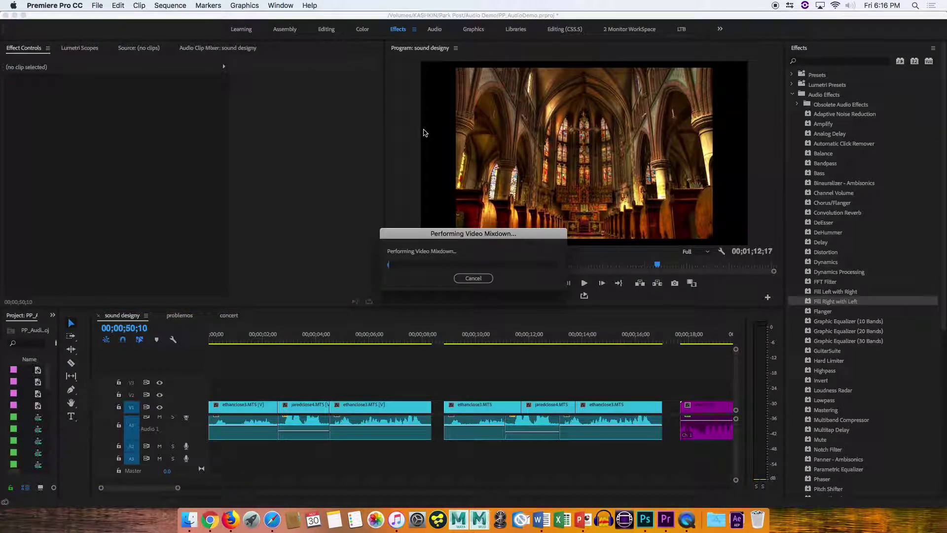
click(472, 278)
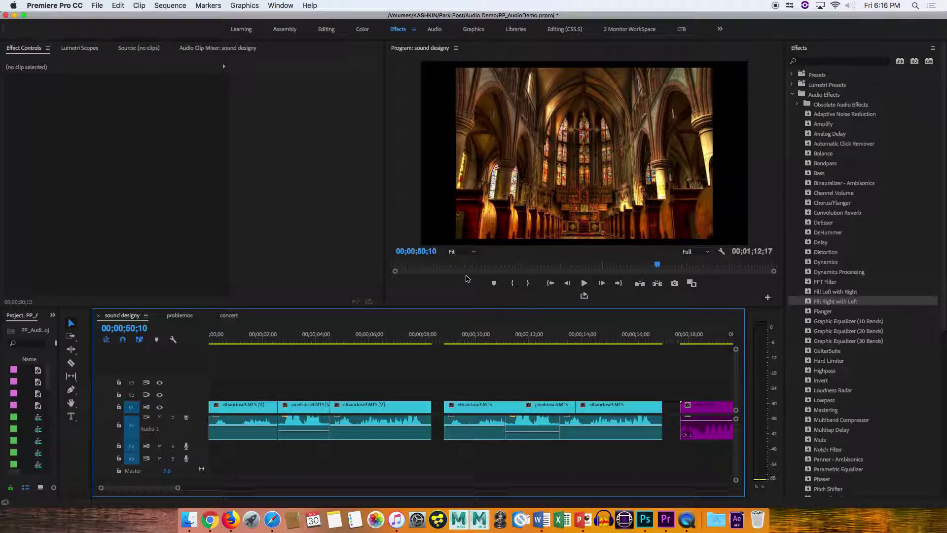